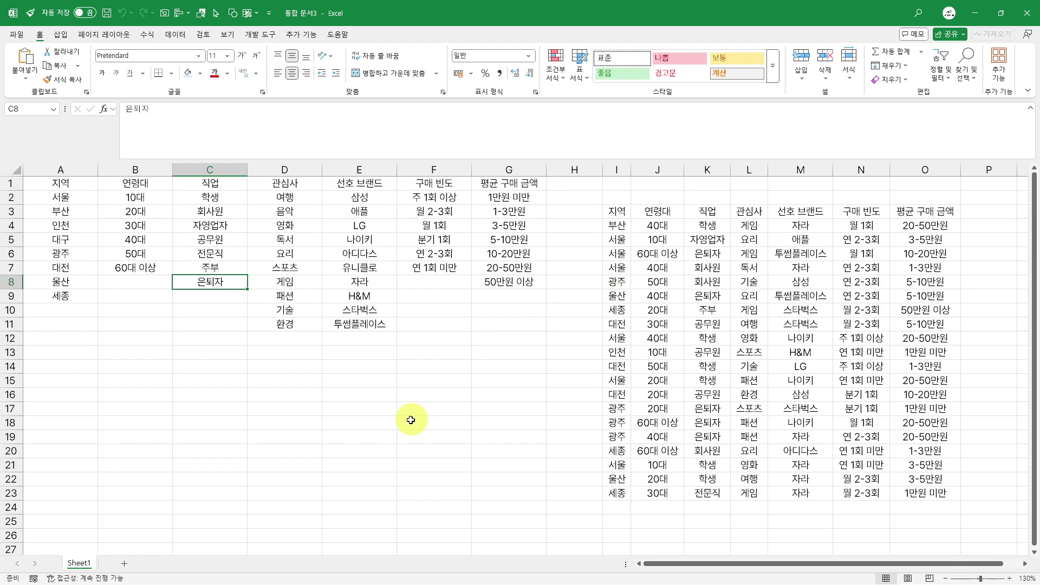
Recalculate the sheet repeatedly to regenerate the random rows in the dataset starting at I3
click(408, 422)
key(F9)
key(F9)
key(F9)
key(F9)
key(F9)
key(F9)
key(F9)
key(F9)
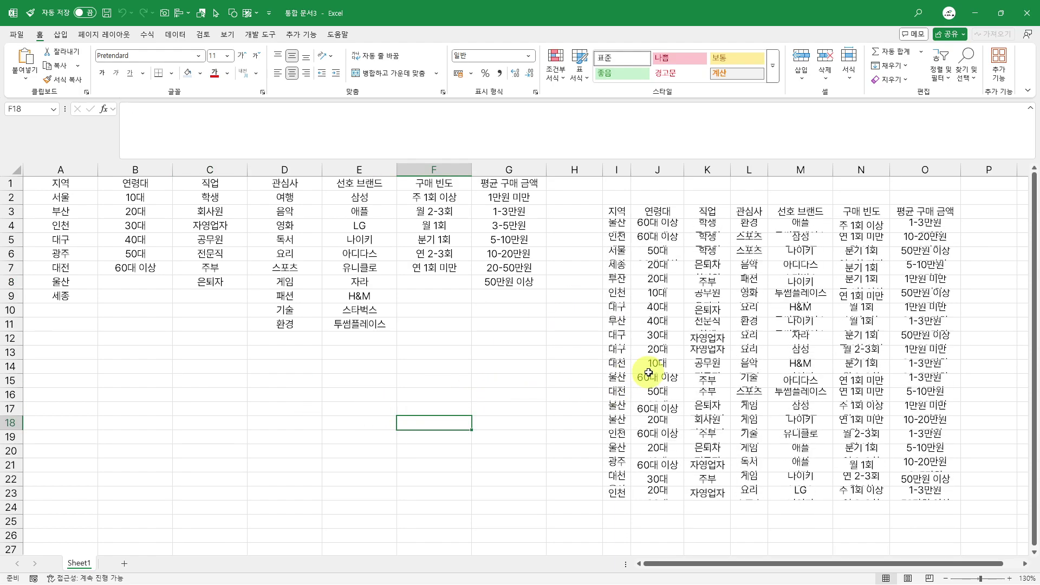
key(F9)
key(F9)
key(F9)
key(F9)
key(F9)
key(F9)
key(F9)
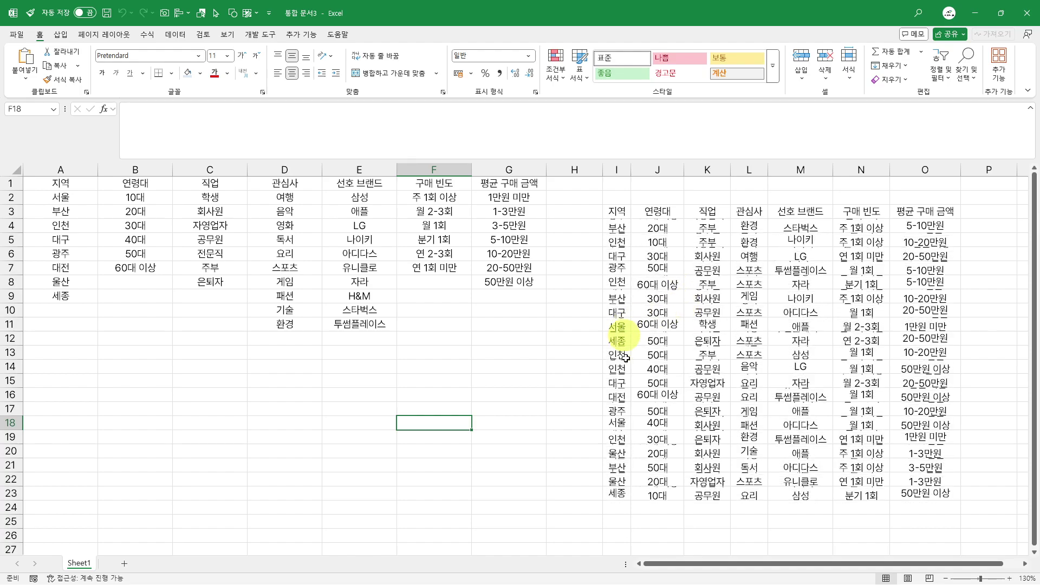
key(F9)
key(F9)
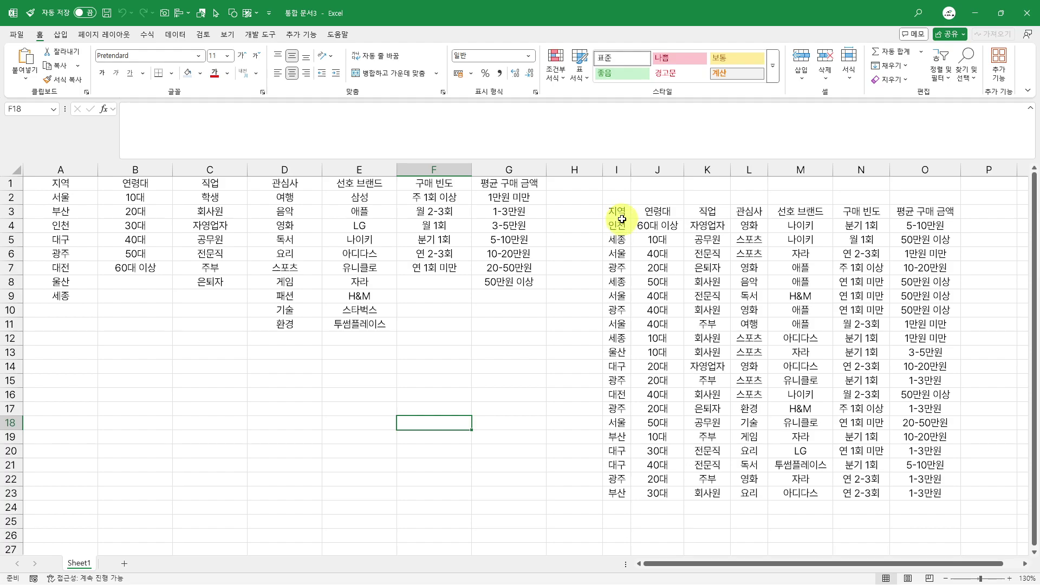
key(F9)
key(F9)
key(F9)
key(F9)
key(F9)
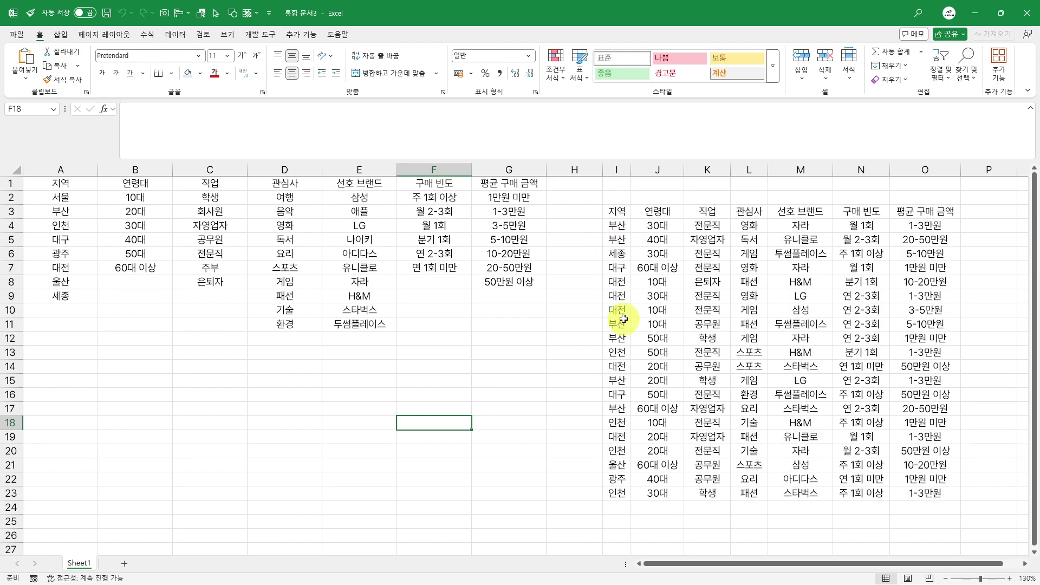
Examine the LET formula in cell I3 that produces the random dataset
click(623, 292)
click(616, 210)
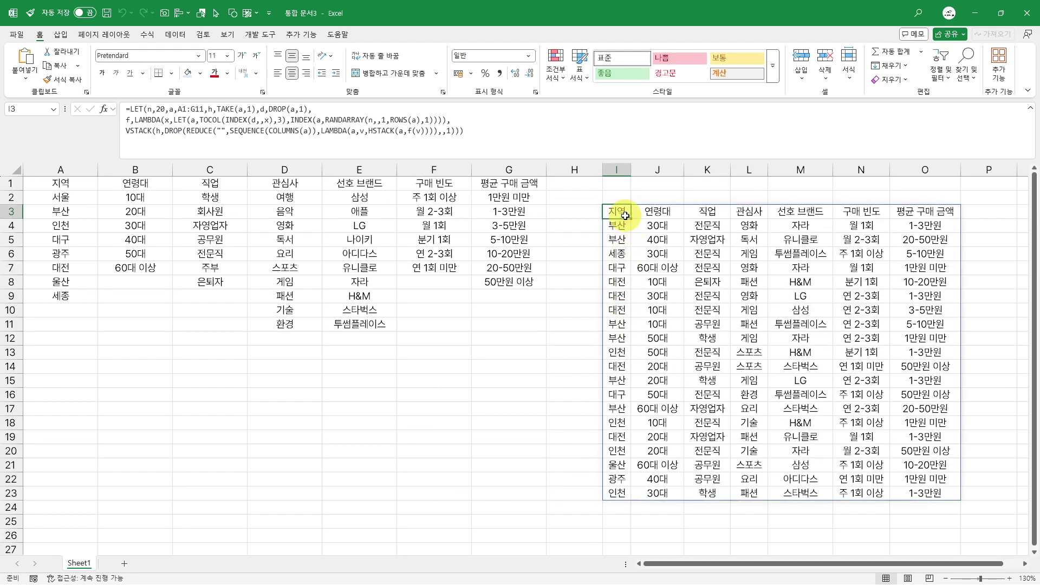
click(550, 353)
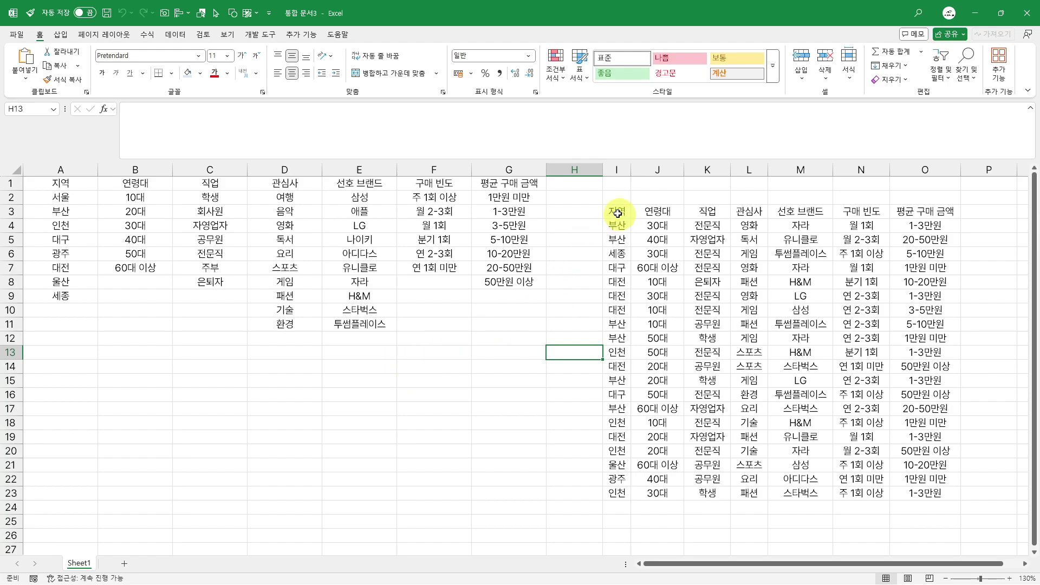
Fill the header rows of both tables, I3:O3 and A1:G1, with light blue
drag(616, 210, 946, 211)
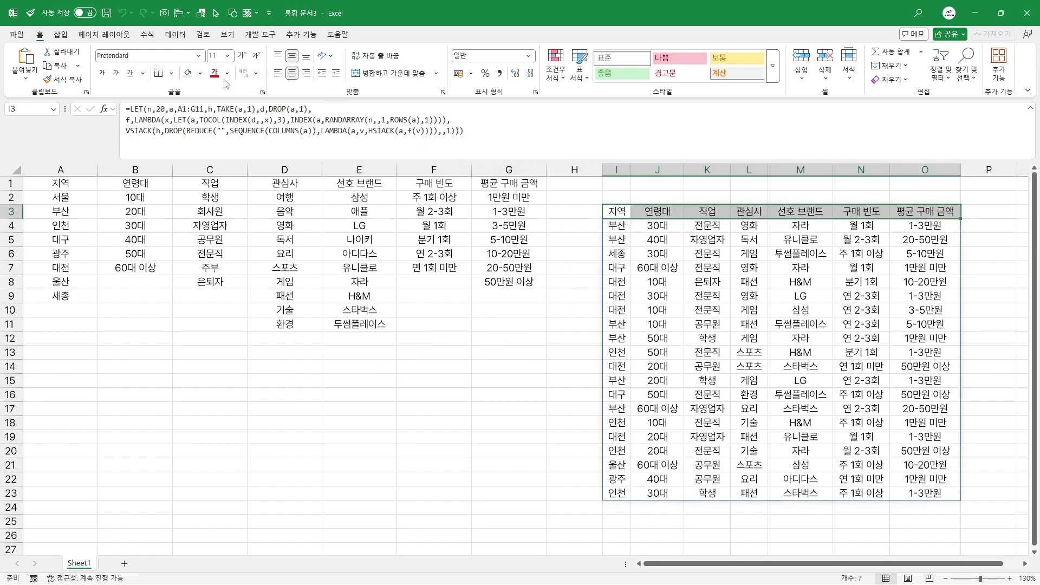
click(188, 73)
drag(285, 296, 285, 324)
drag(61, 183, 488, 186)
key(F4)
click(487, 323)
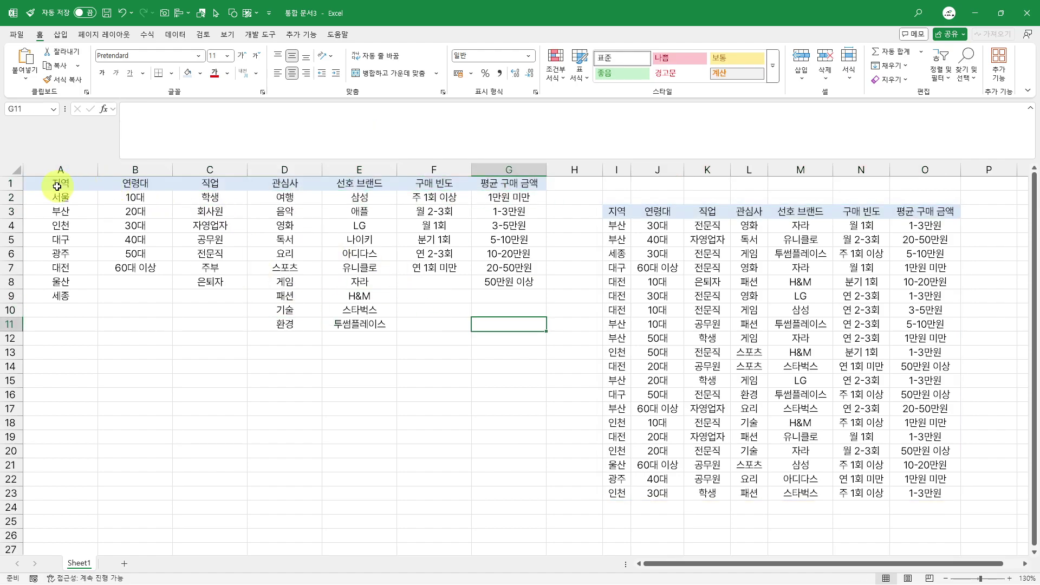
Review the source list A1:G11 and the generated dataset, and recalculate the random rows once more
drag(57, 186, 515, 320)
click(418, 379)
click(71, 184)
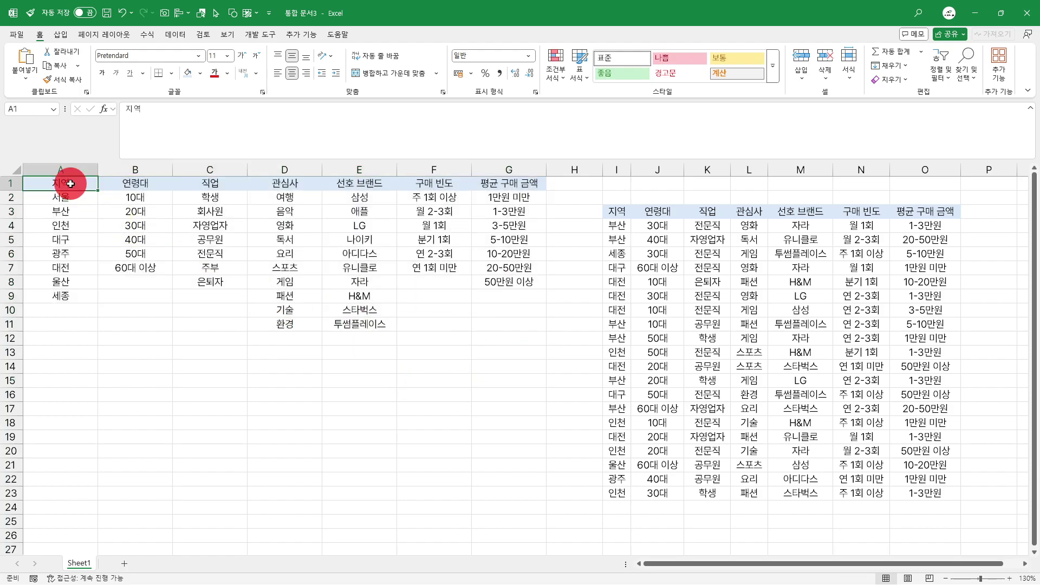
mouse_move(71, 184)
mouse_down()
mouse_move(430, 319)
mouse_move(533, 323)
mouse_move(58, 185)
mouse_up()
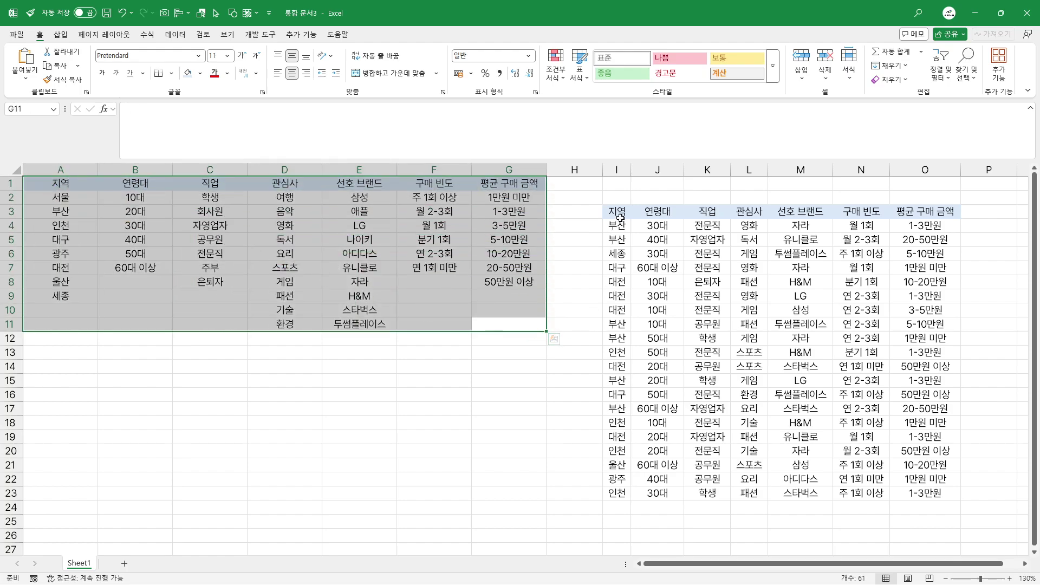
drag(618, 216, 943, 477)
click(846, 465)
key(F9)
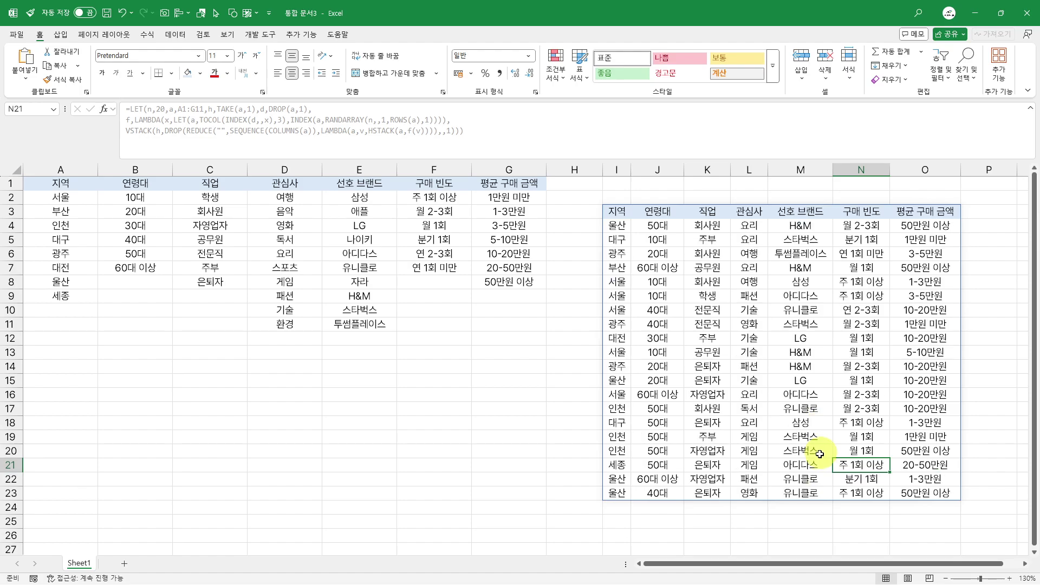
Examine the source headers and items in A1:G11 and the formula in I3 that references them
click(359, 380)
drag(69, 182, 515, 320)
click(434, 352)
drag(65, 197, 517, 324)
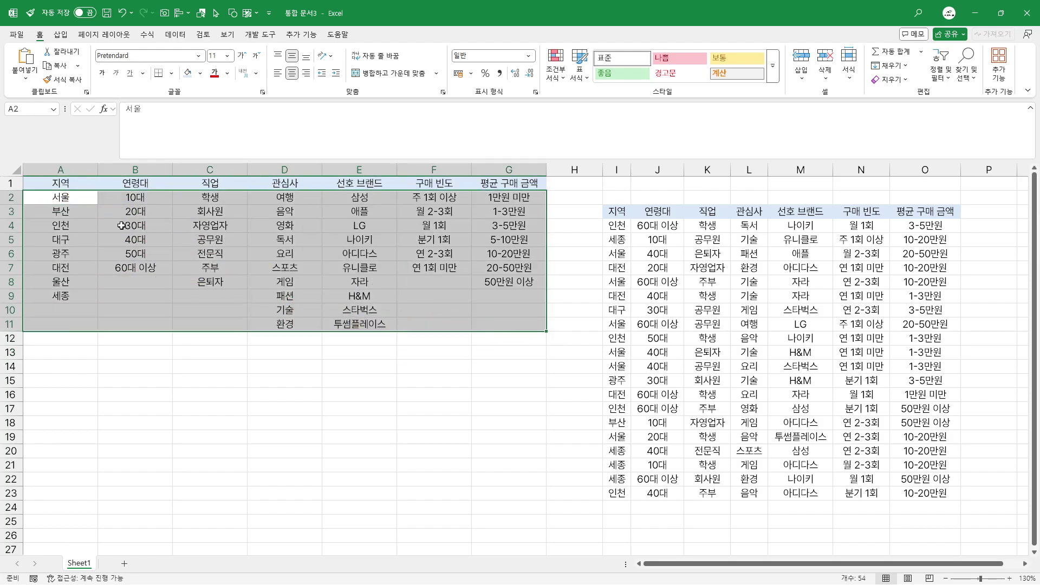
drag(65, 186, 495, 323)
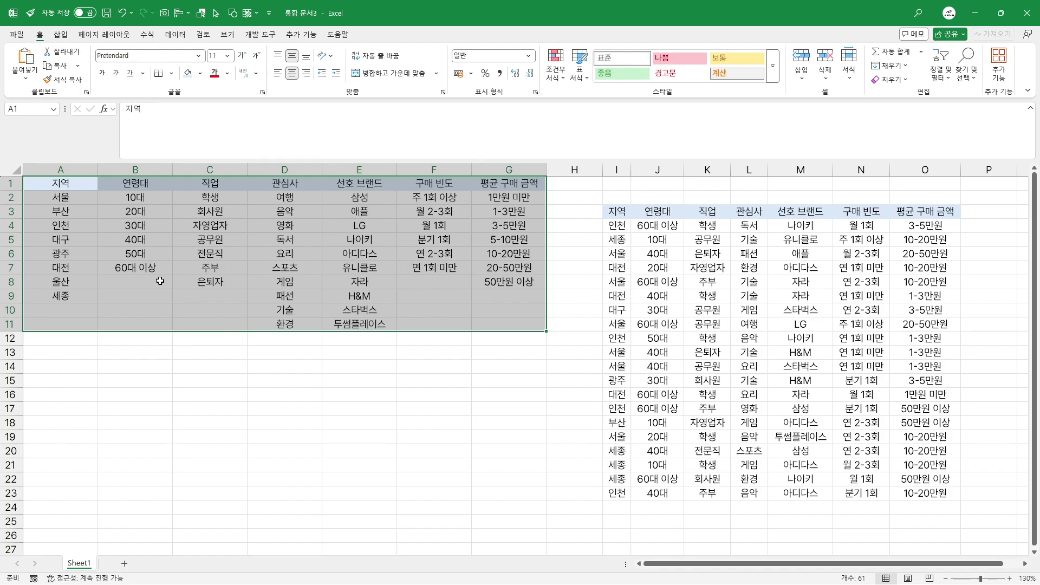
drag(70, 187, 495, 324)
click(617, 213)
click(657, 366)
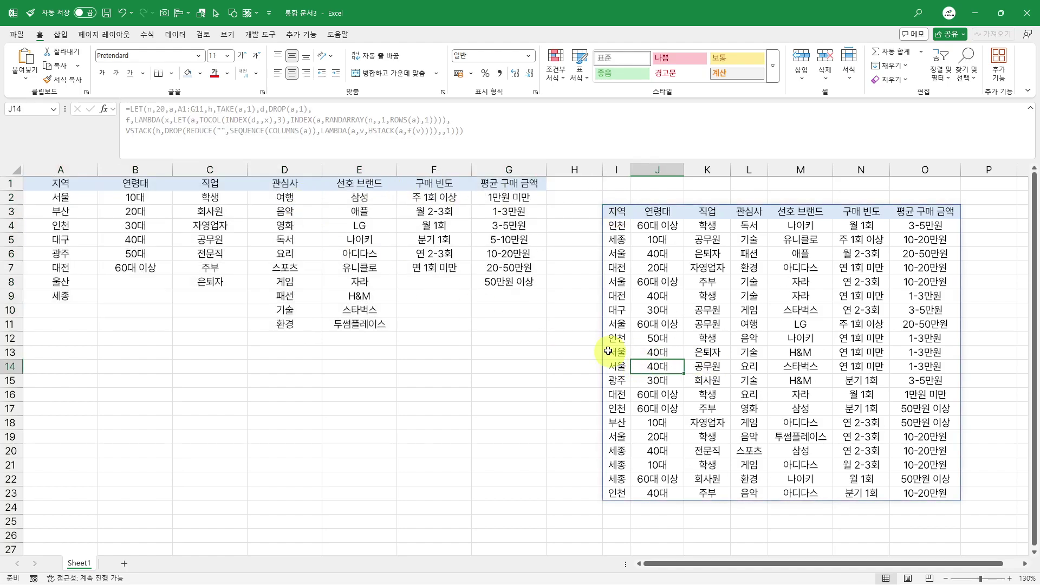
click(616, 212)
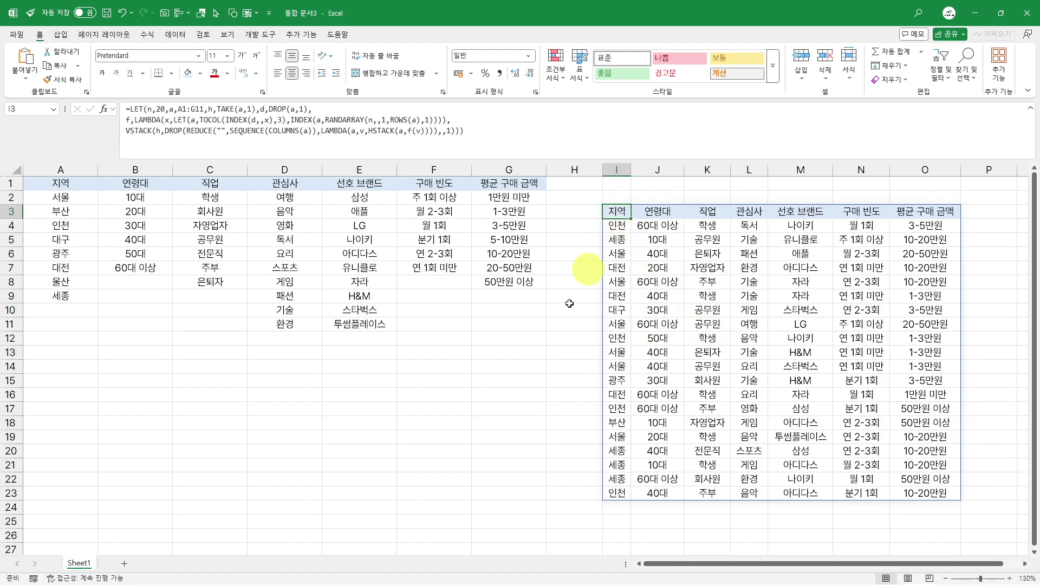
click(538, 341)
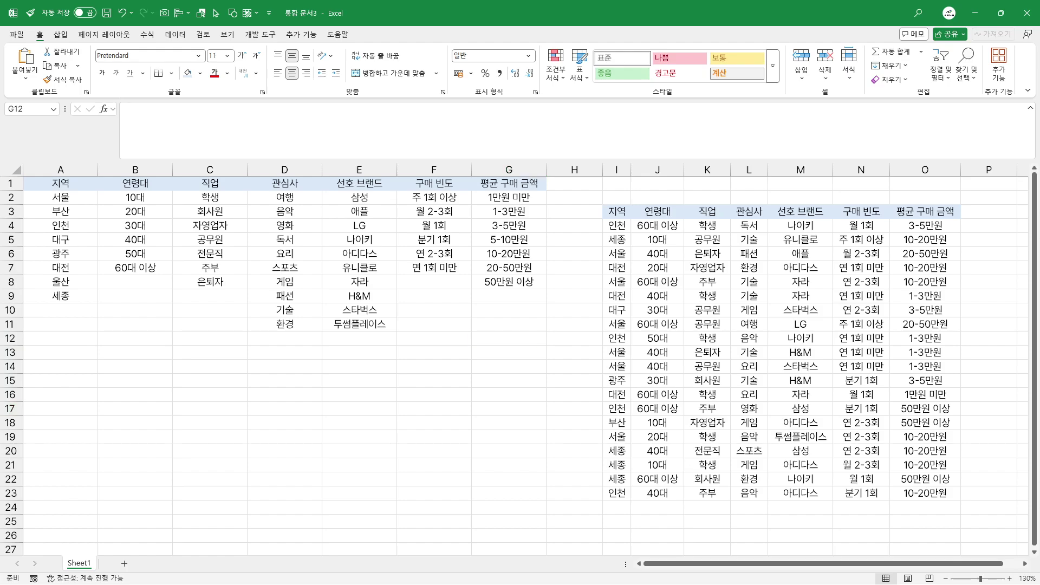
Copy the Perplexity web address from Chrome and paste it into cell A1 of a new Excel sheet
key(alt+Tab)
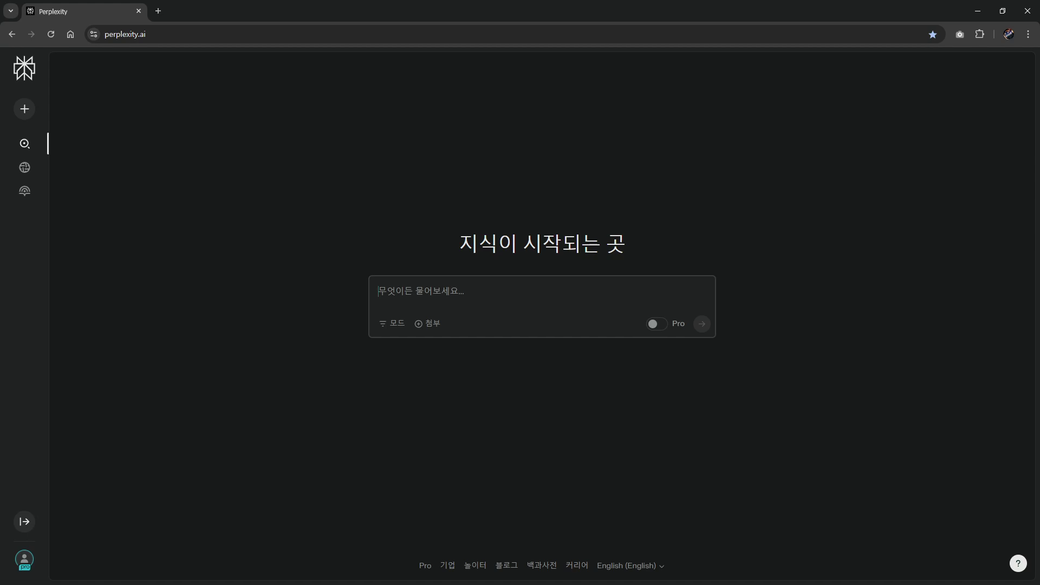
key(alt+Tab)
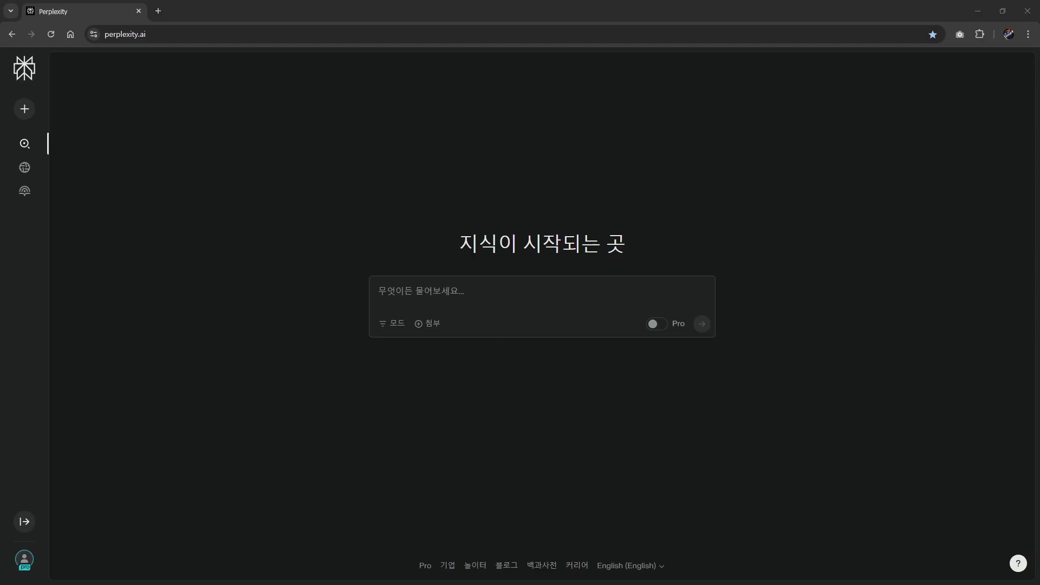
click(204, 34)
key(ctrl+c)
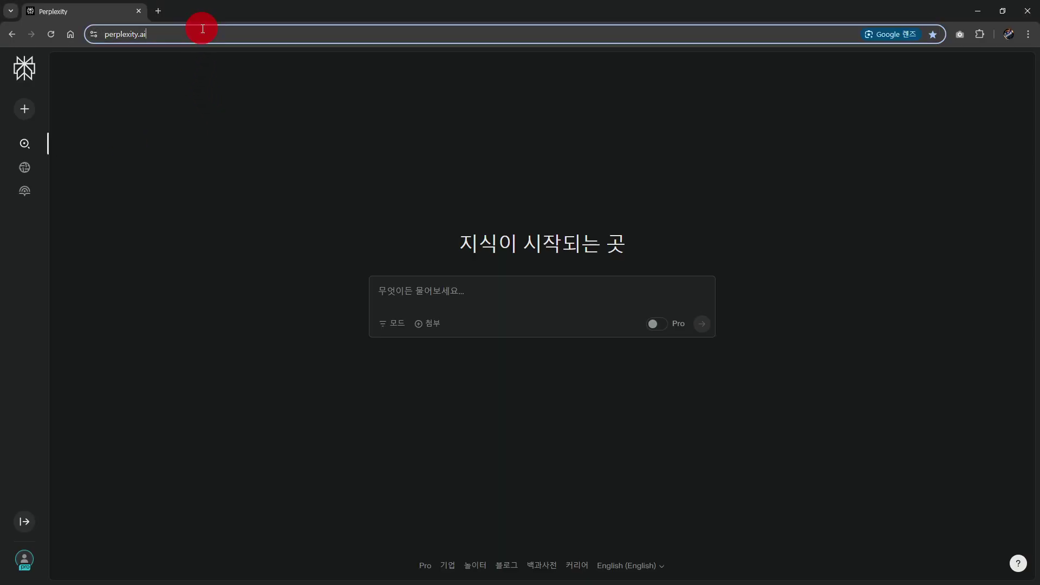
key(alt+Tab)
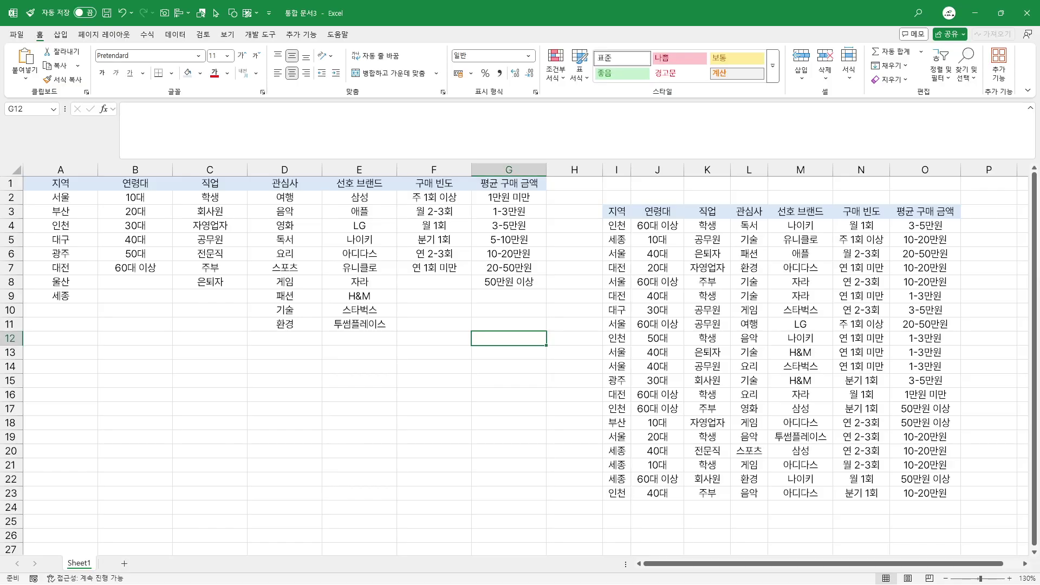
click(124, 565)
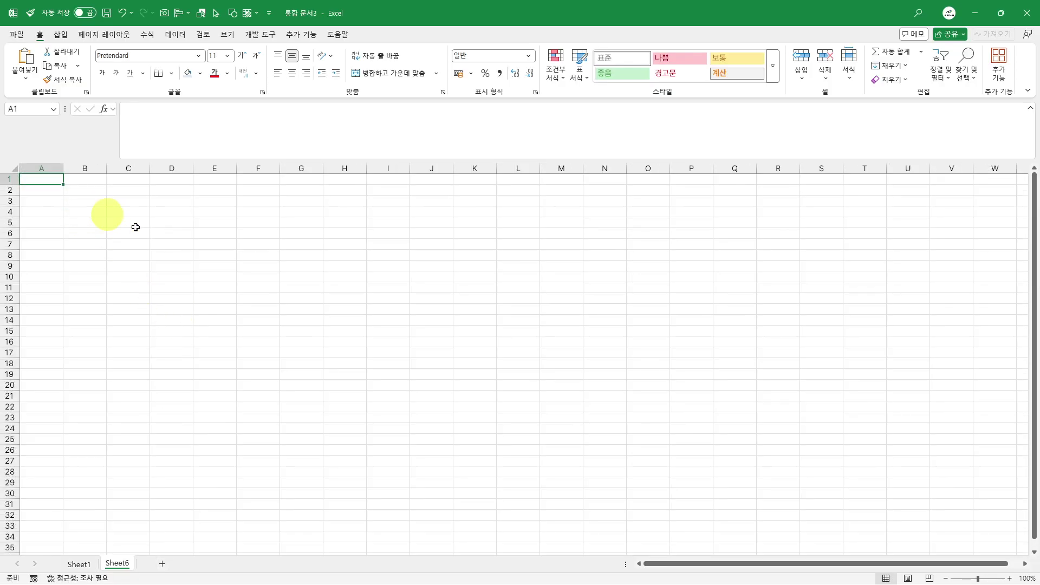
click(38, 177)
key(ctrl+v)
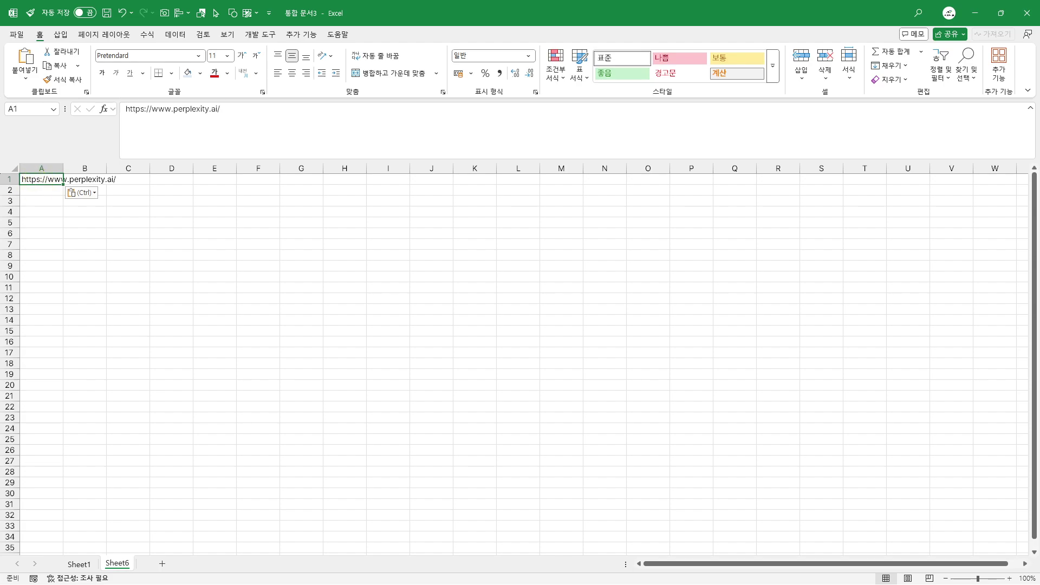
Copy the whole prompt from 랜덤데이터셋 생성 프롬프트.txt in Notepad and paste it into Perplexity's question box in Chrome
key(alt+Tab)
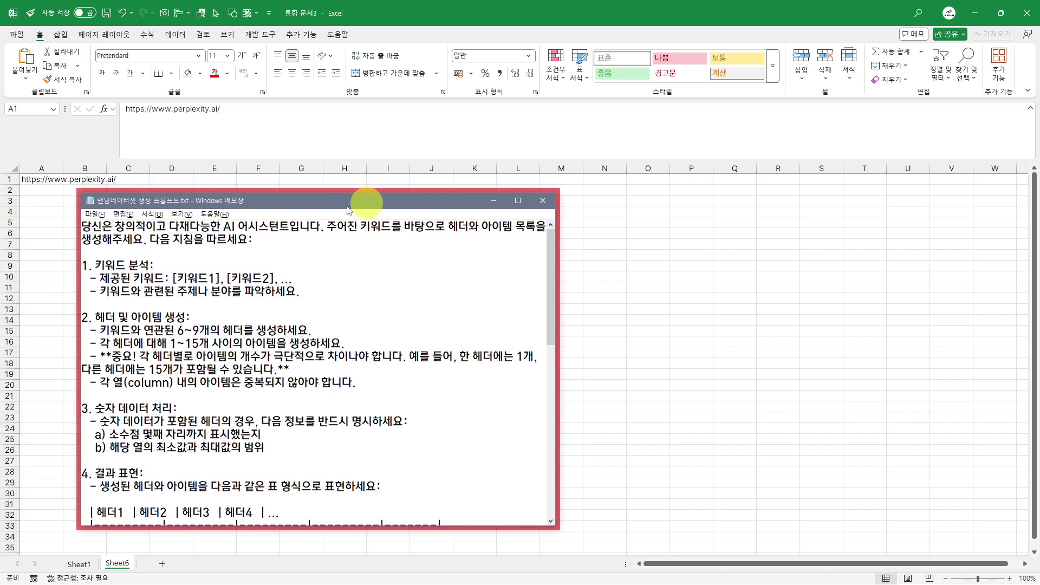
drag(179, 202, 262, 199)
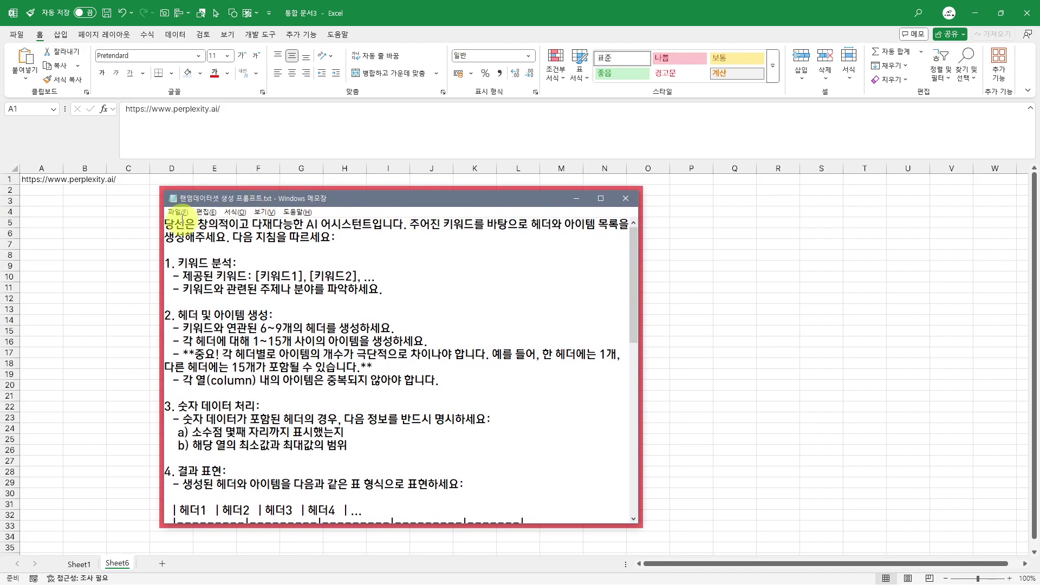
click(281, 484)
scroll(461, 433, down, 6)
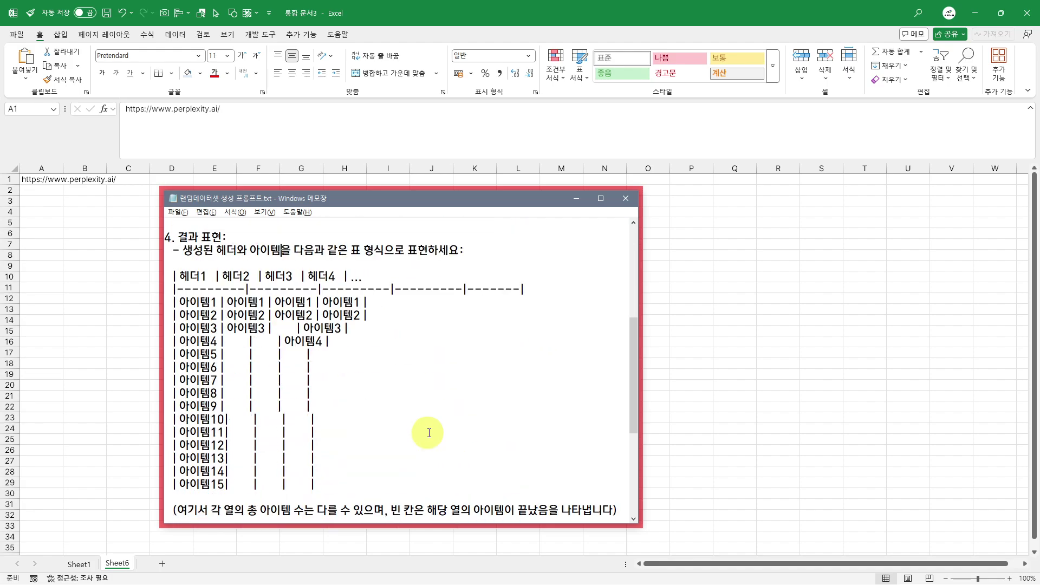
scroll(488, 432, up, 6)
key(ctrl+a)
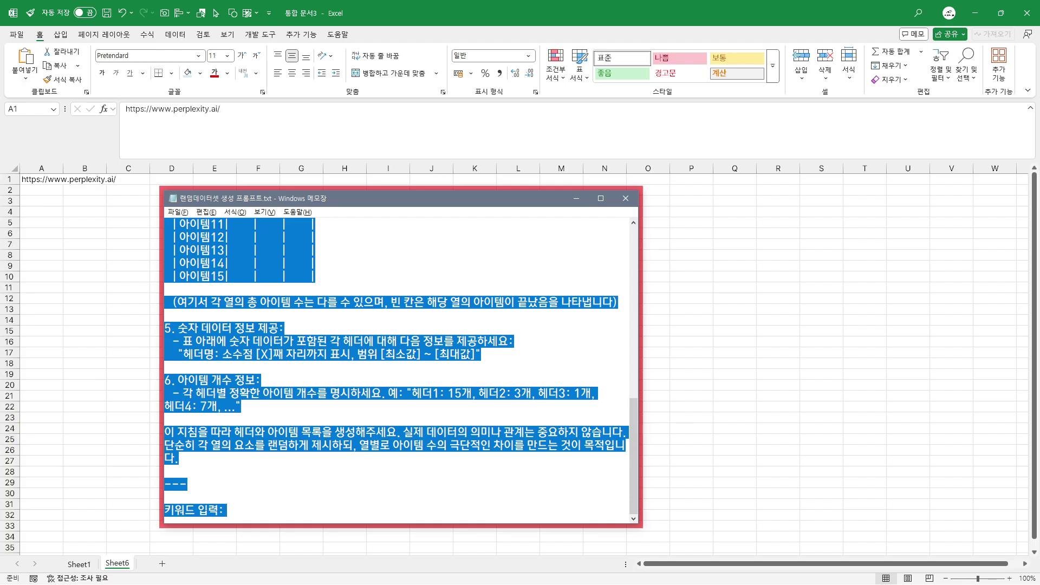
key(alt+Tab)
click(466, 297)
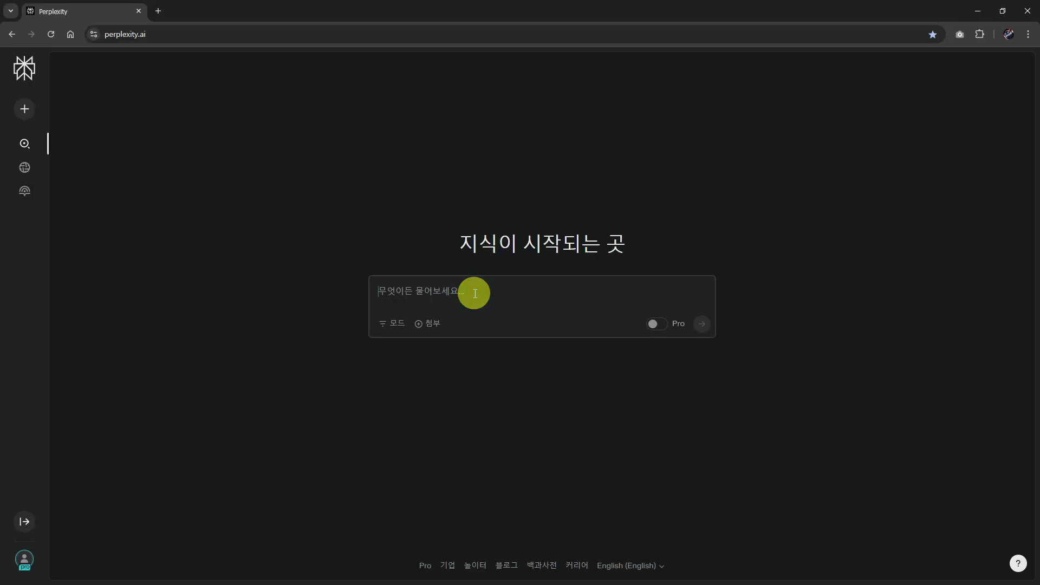
key(ctrl+v)
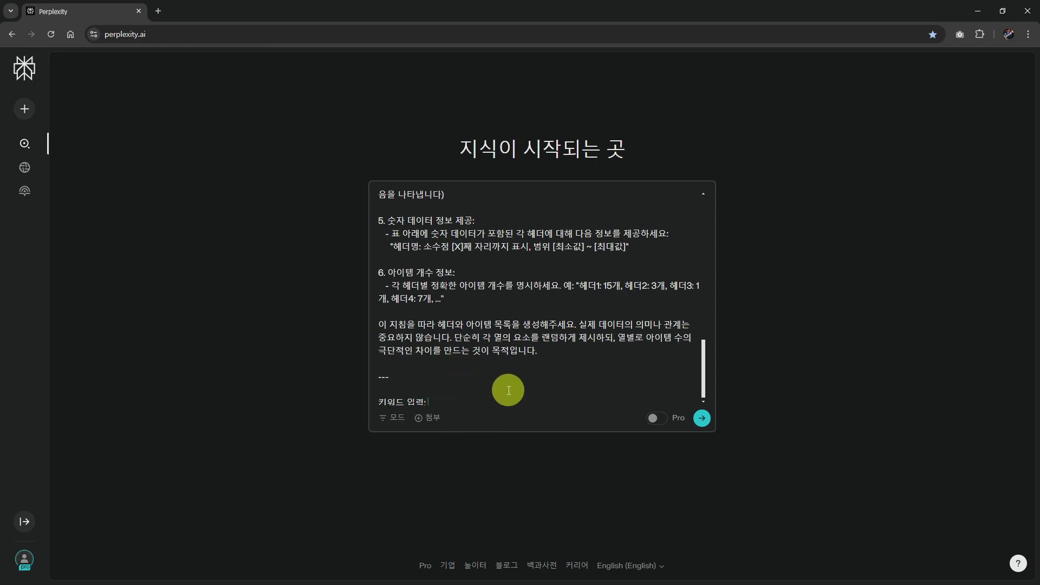
Complete the prompt's keyword line with "직장, 부서, 이름, 성별, 출장비" and submit it
scroll(502, 404, up, 15)
scroll(535, 316, down, 15)
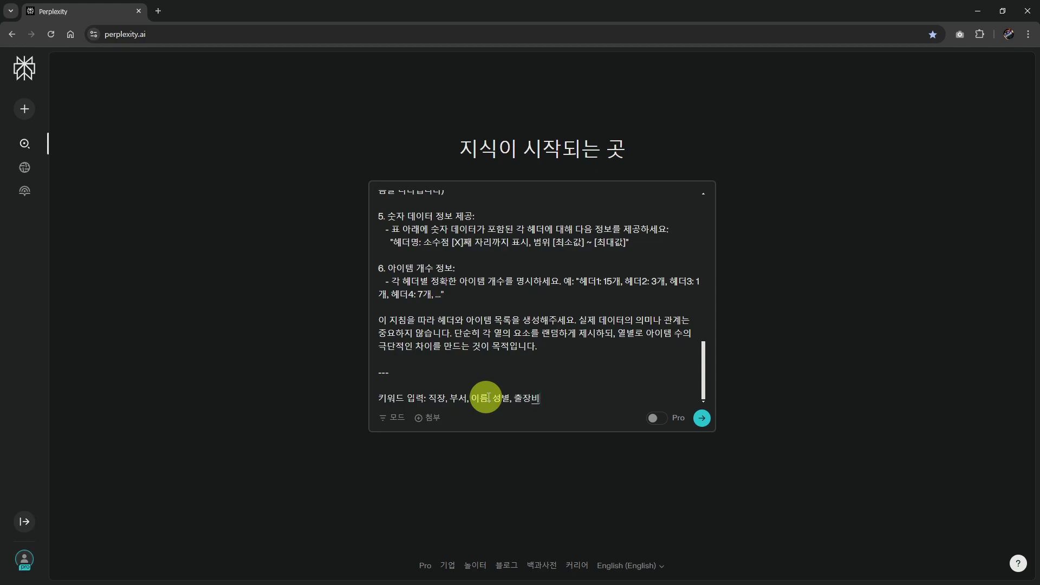
key(Return)
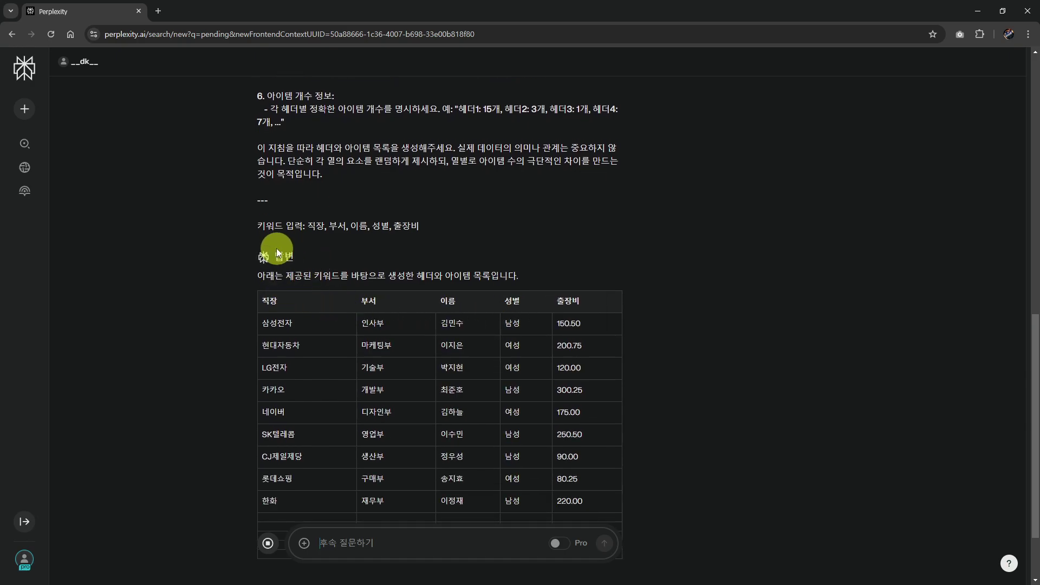
Review the keywords, the generated table and the number and item-count information in the answer
drag(262, 228, 451, 223)
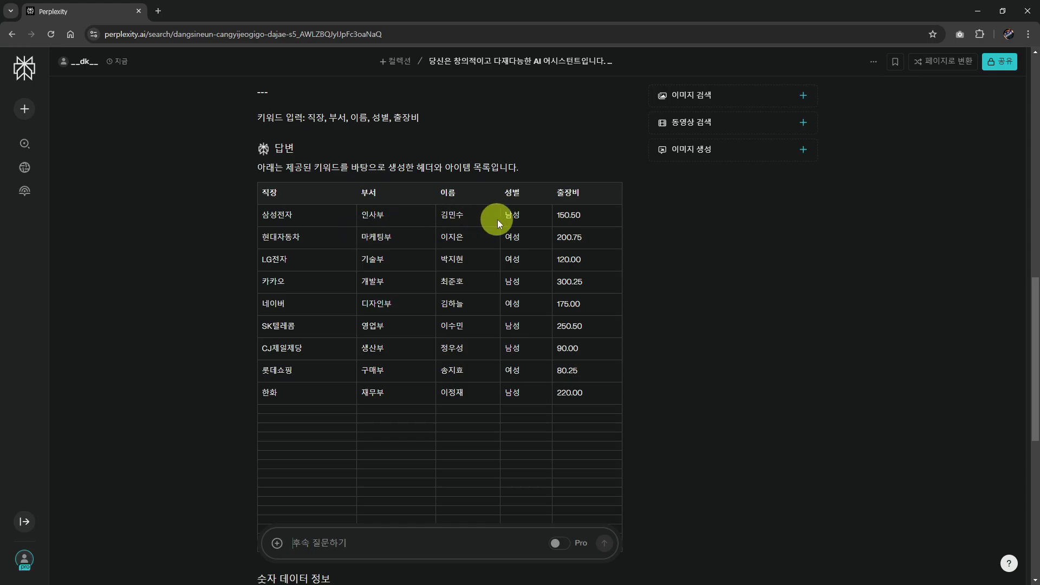
scroll(347, 224, down, 3)
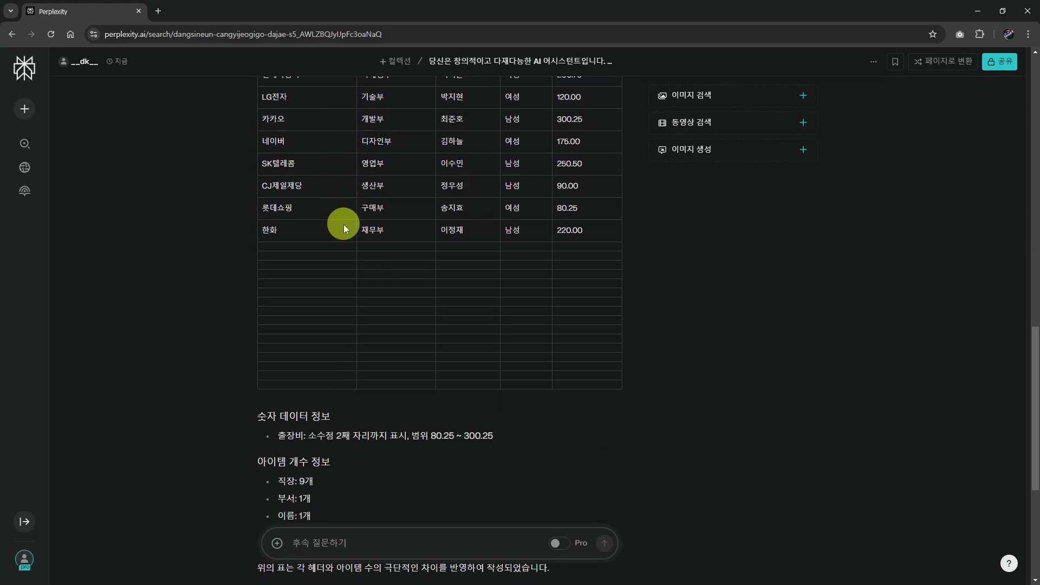
scroll(356, 244, up, 6)
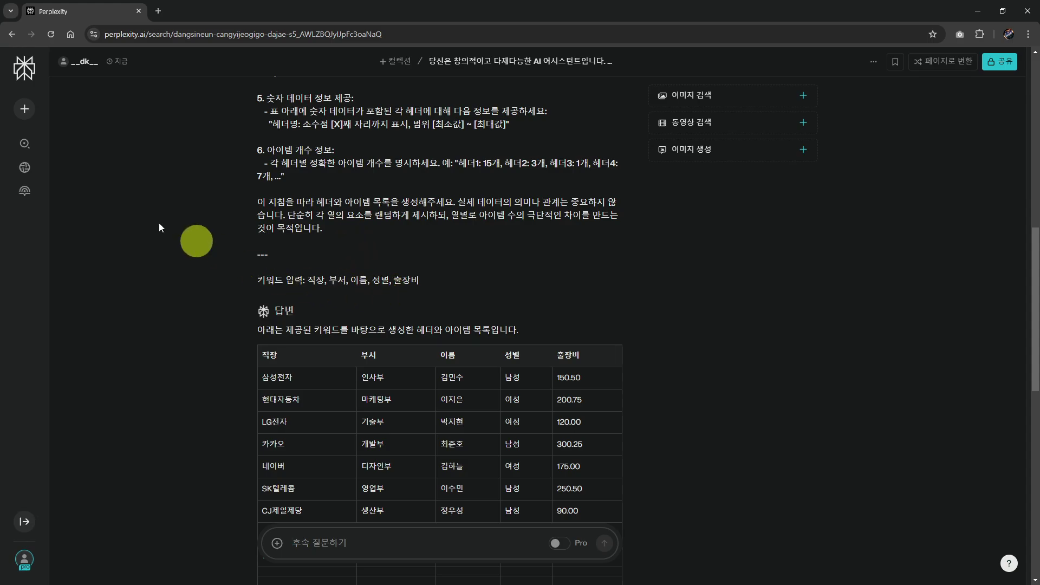
Start a new Perplexity question with the copied prompt, complete its keyword line with "과일, 당도, 가격, 개수" and submit it
click(26, 154)
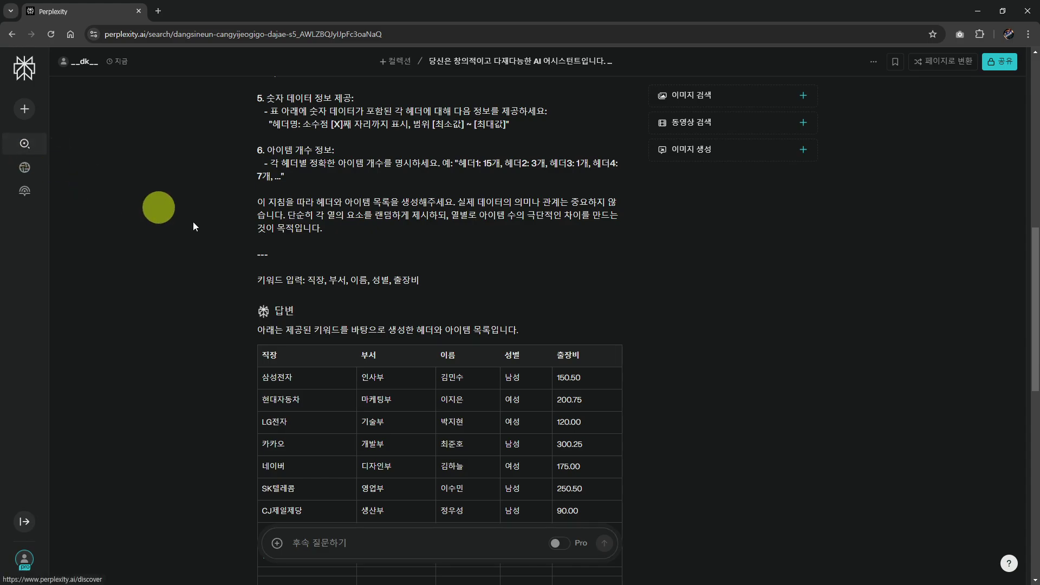
key(ctrl+v)
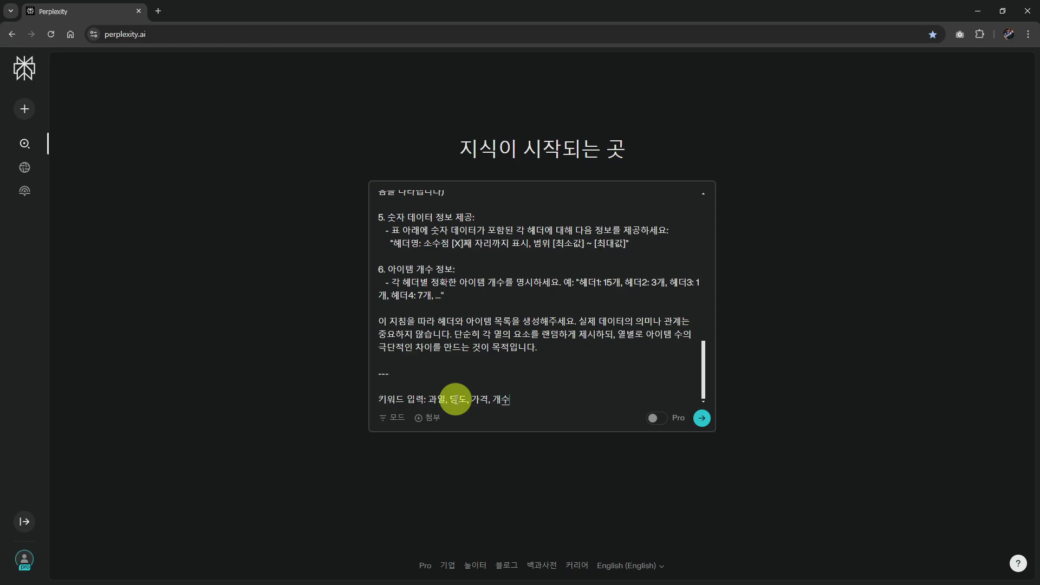
text(과일, 당도, 가격, 개수)
key(Return)
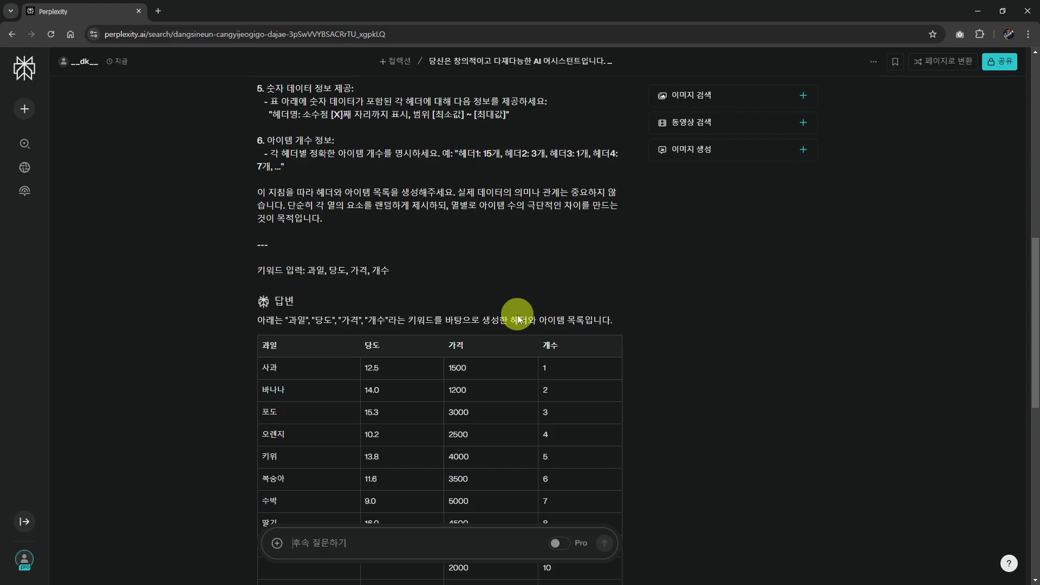
Copy the whole generated fruit table from the Perplexity answer and paste it into the Excel sheet starting at cell A4
scroll(508, 331, down, 3)
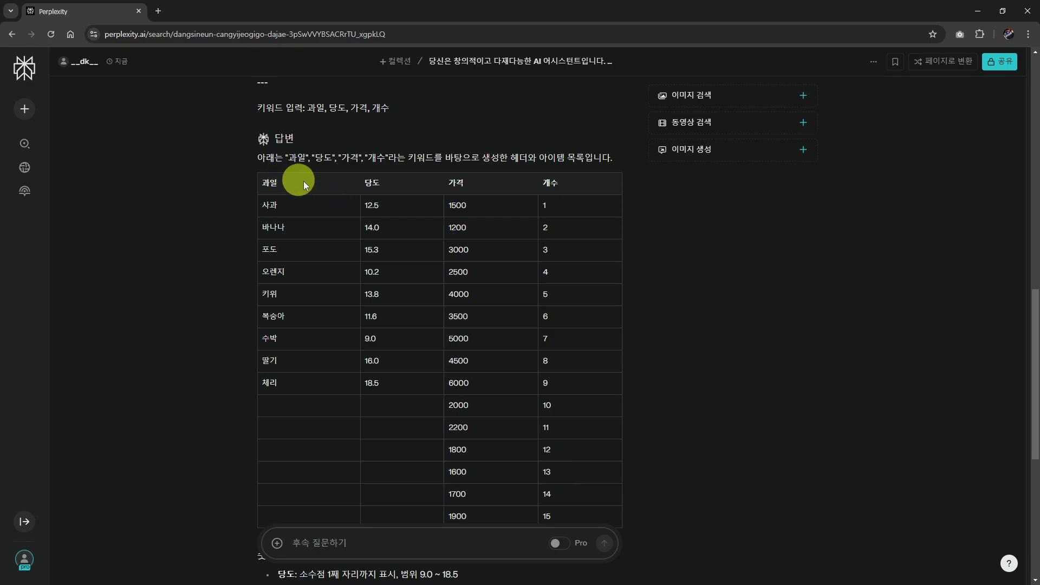
scroll(285, 190, down, 1)
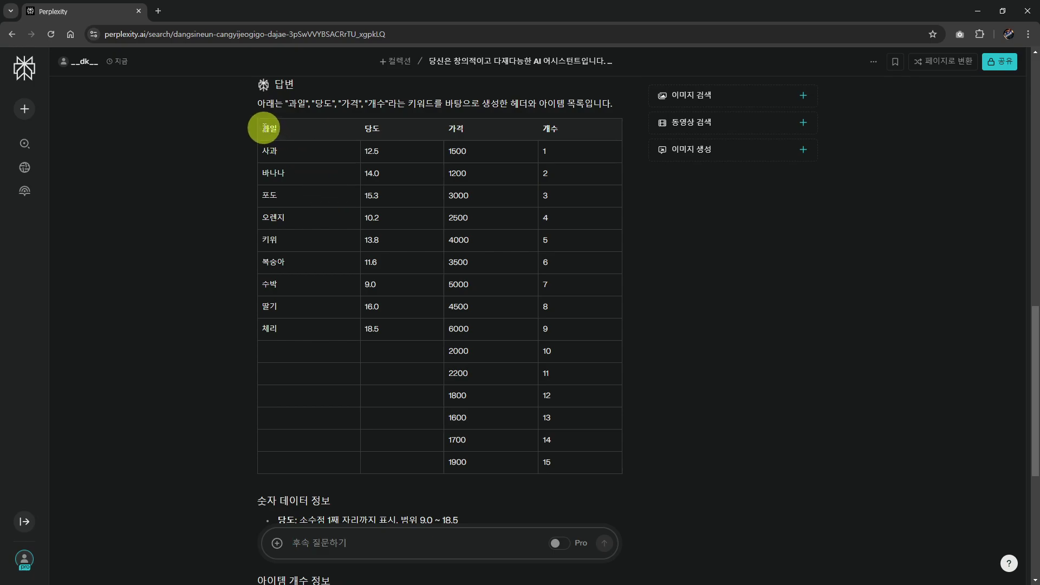
mouse_move(262, 126)
mouse_down()
mouse_move(458, 221)
mouse_move(596, 464)
mouse_up()
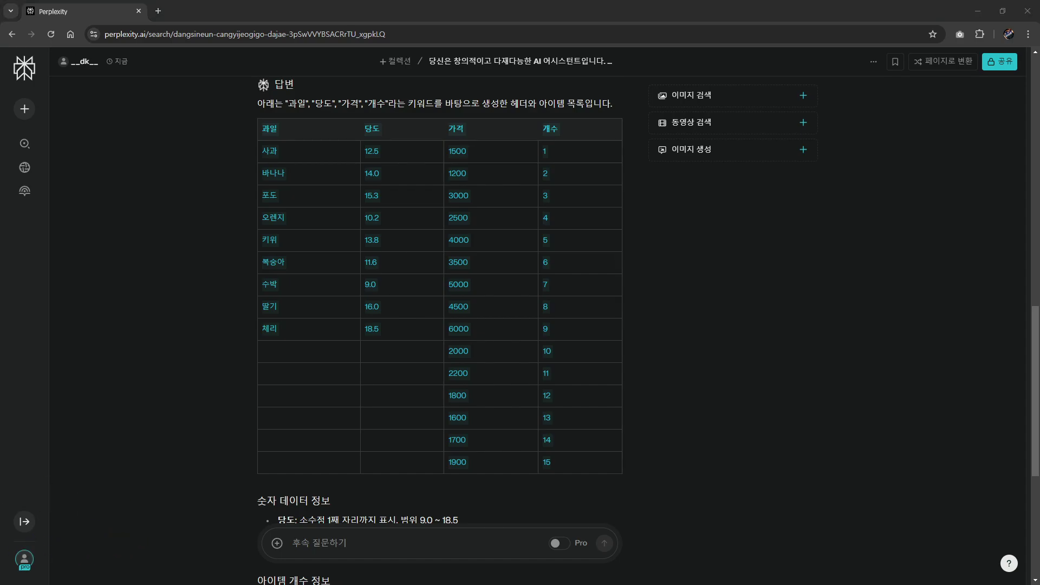
key(alt+Tab)
click(61, 210)
key(ctrl+v)
Strip the pasted table's borders and font styling by copying a blank cell's format over A4:D19
click(285, 349)
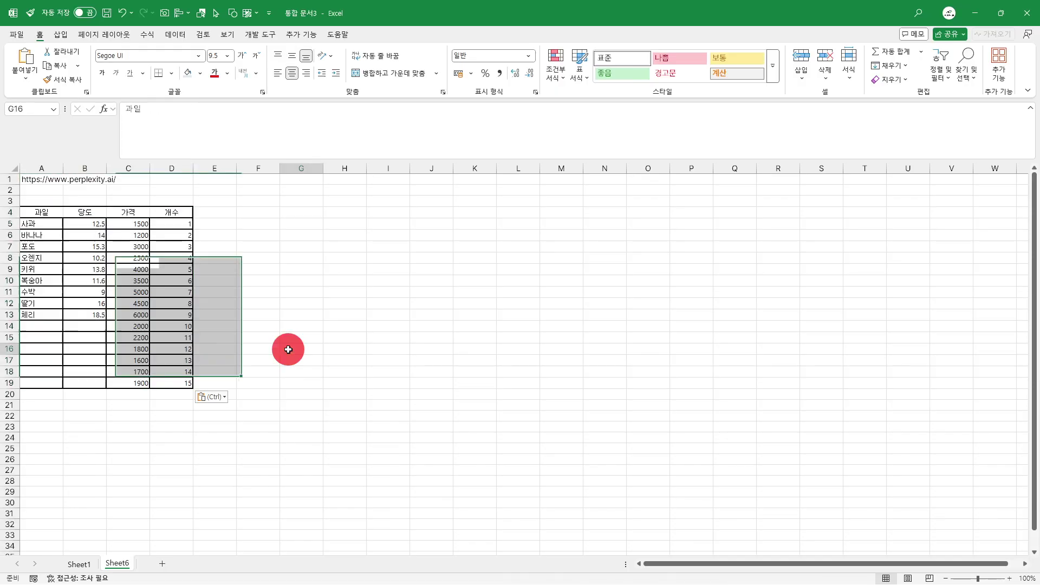
click(64, 79)
drag(31, 210, 233, 436)
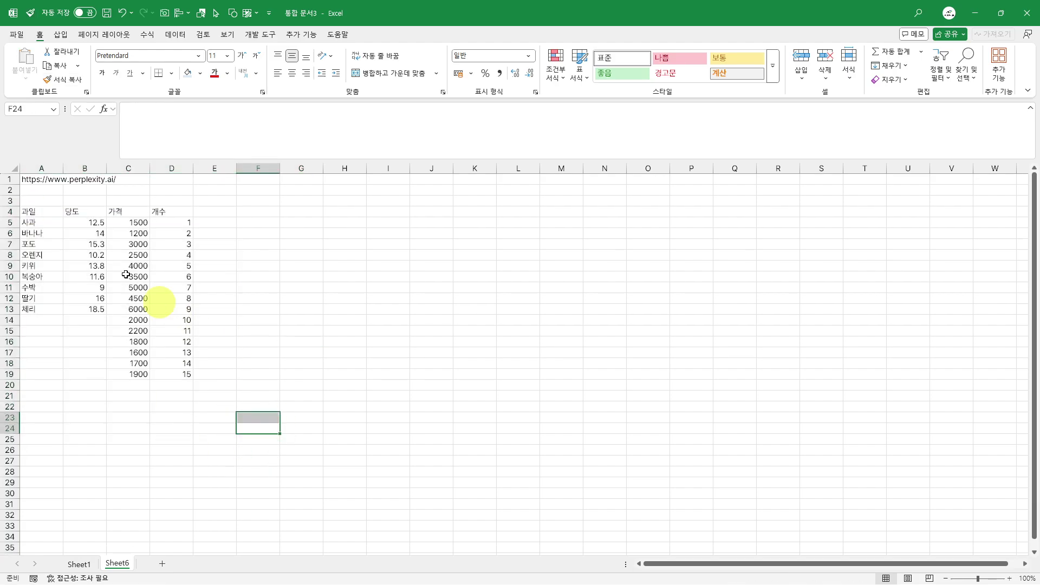
Fill the table range A4:D19 with light blue and centre its contents
mouse_move(35, 210)
mouse_down()
mouse_move(196, 392)
mouse_move(33, 211)
mouse_up()
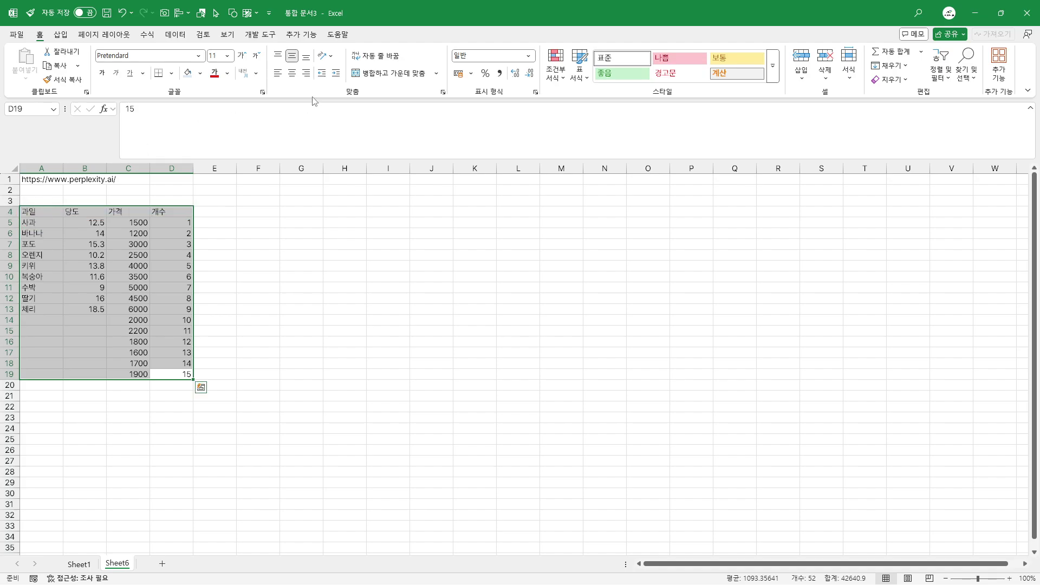
click(184, 73)
click(293, 74)
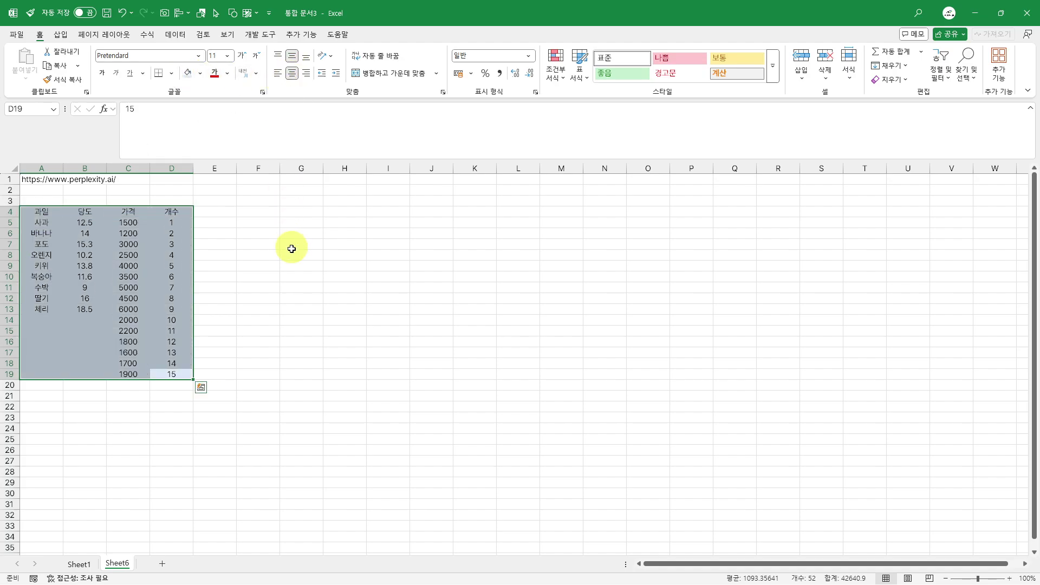
Reset the data rows A5:D19 to a blank cell's format and make the header row A4:D4 bold
click(209, 266)
click(63, 79)
drag(44, 226, 181, 390)
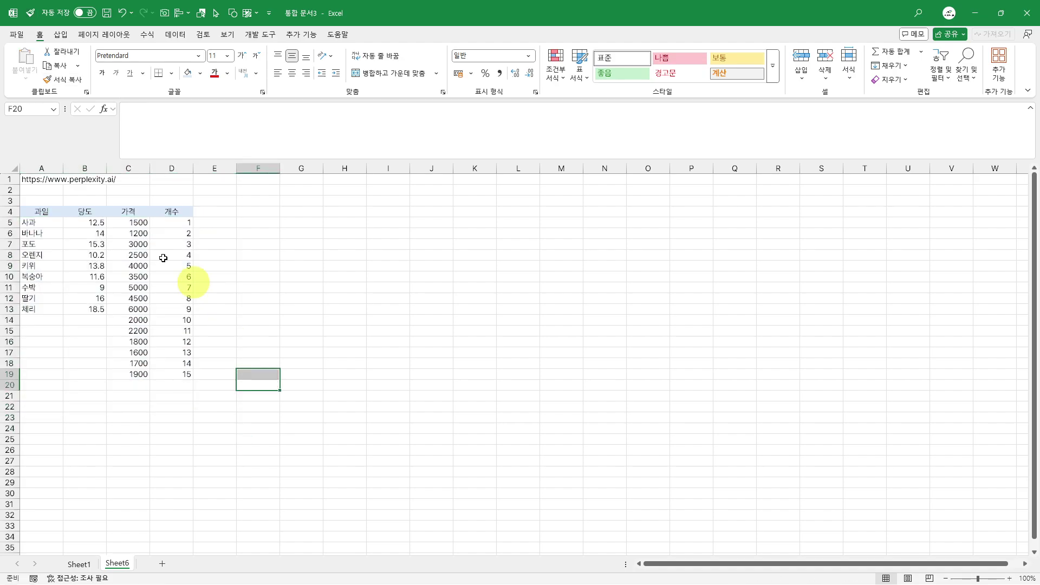
drag(42, 210, 169, 216)
click(102, 72)
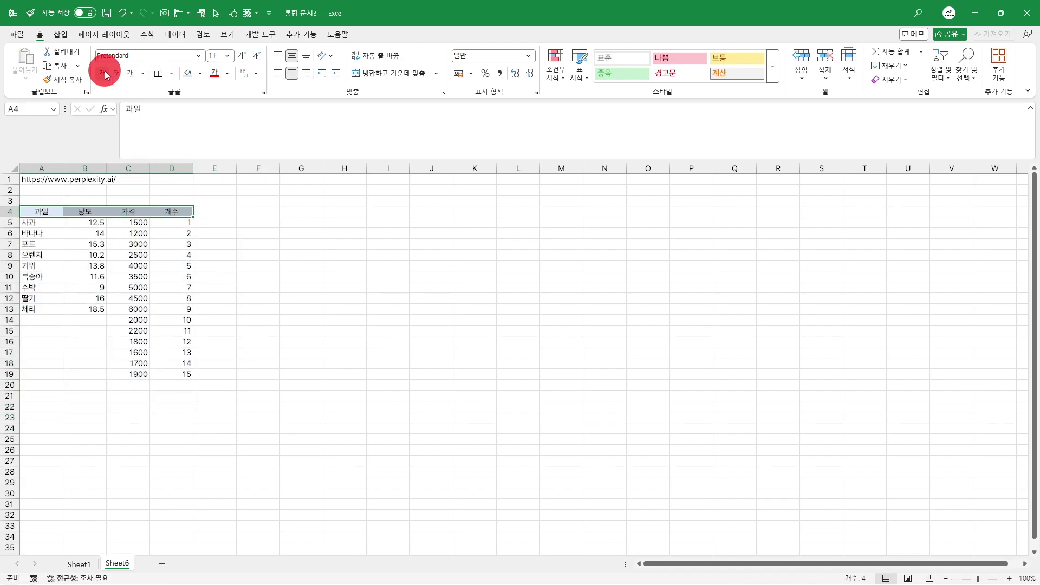
Keep only the header row A4:D4 bold and centre the contents of the whole table A4:D19
key(ctrl+a)
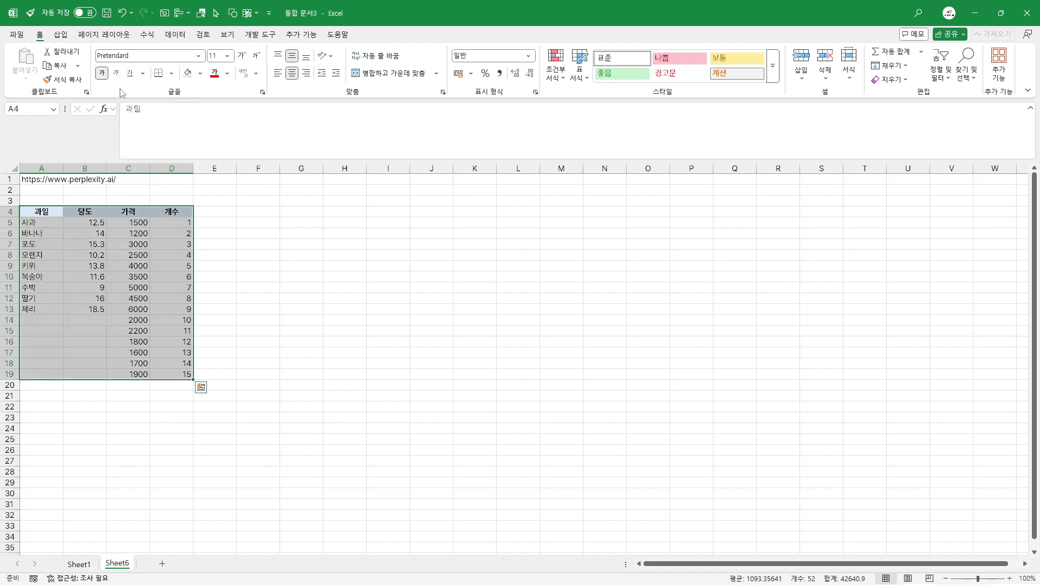
click(102, 73)
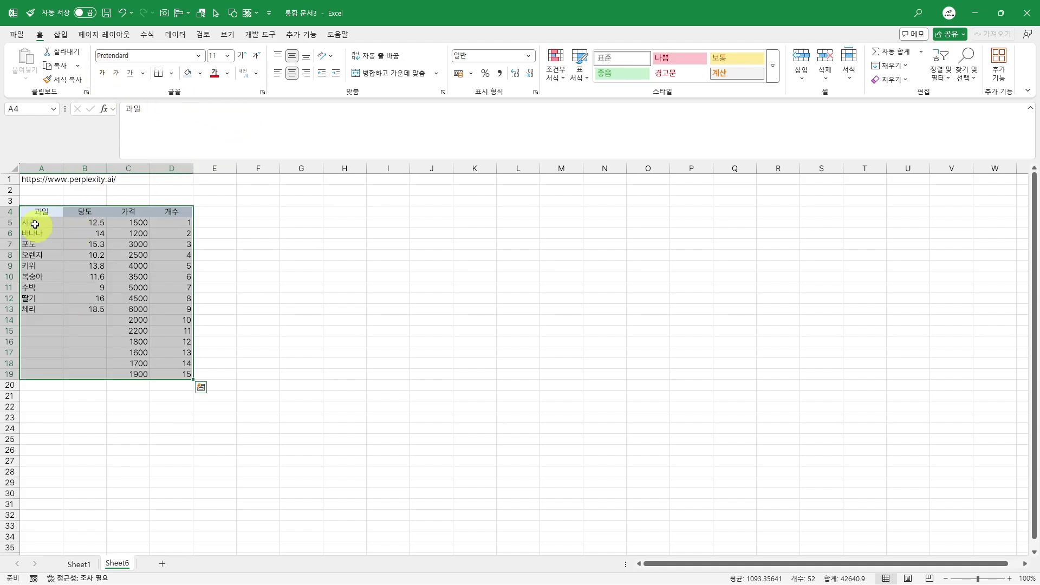
drag(38, 212, 171, 211)
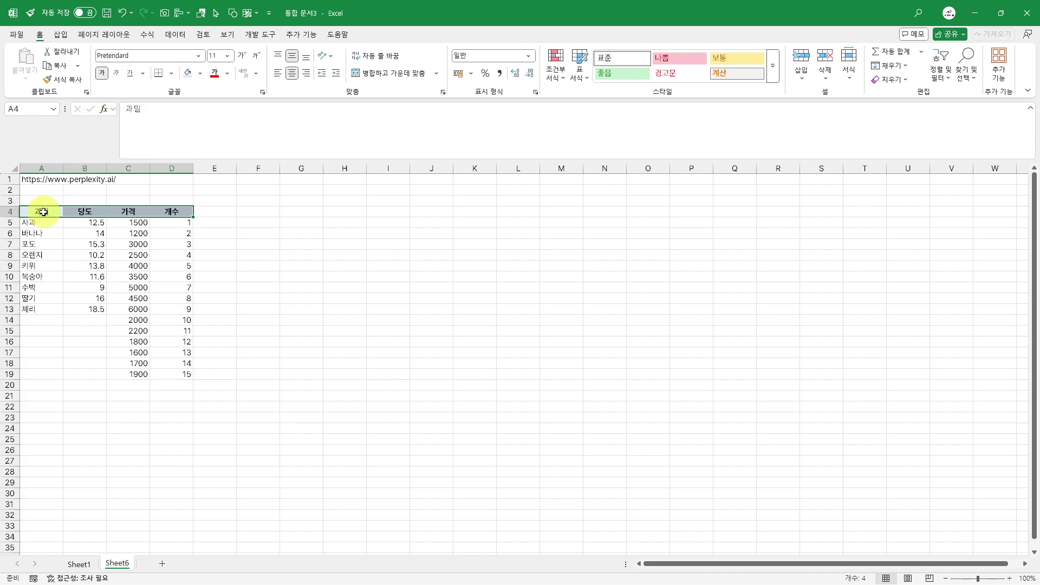
drag(44, 211, 191, 375)
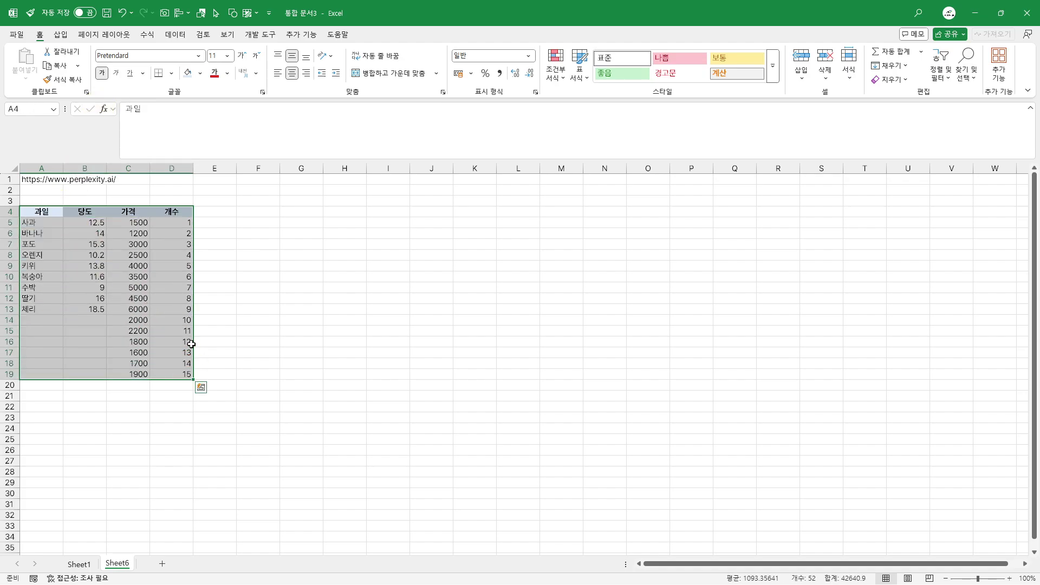
click(292, 73)
double_click(295, 298)
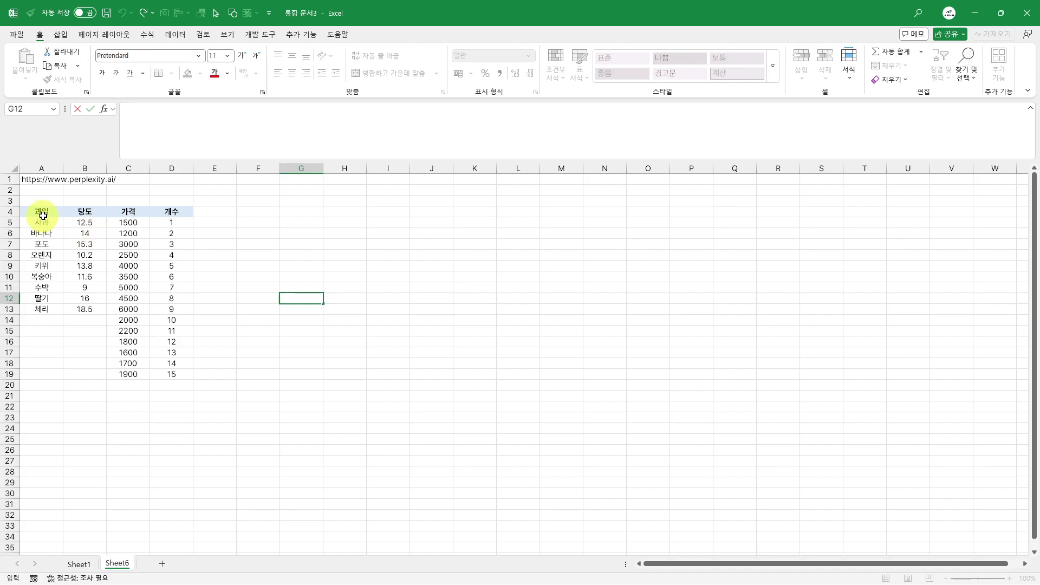
Delete the last two 당도 values in B12:B13 and the last four 가격 values in C16:C19
drag(88, 296, 86, 310)
key(Delete)
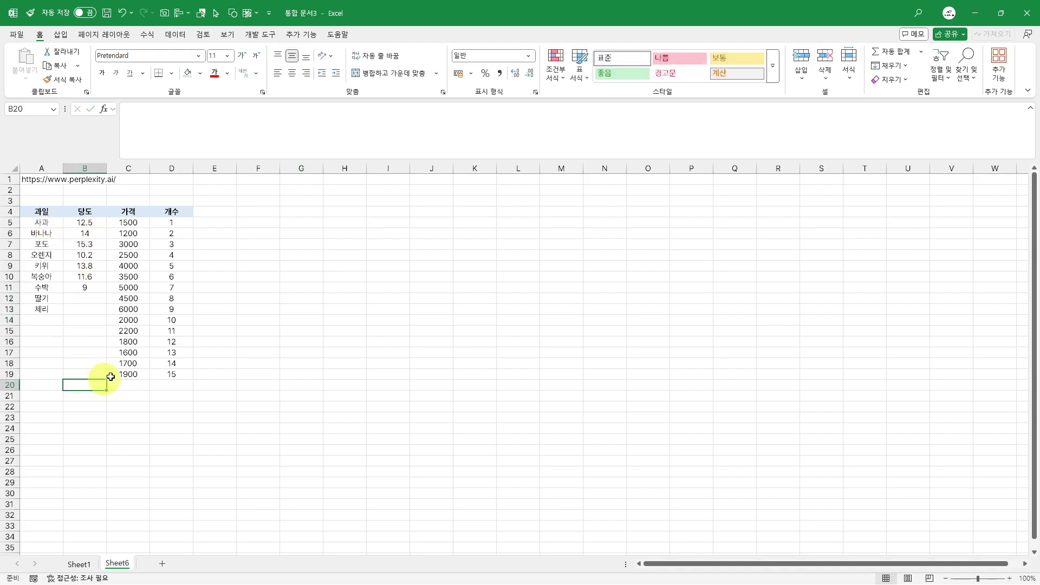
drag(128, 341, 128, 374)
key(Delete)
click(128, 428)
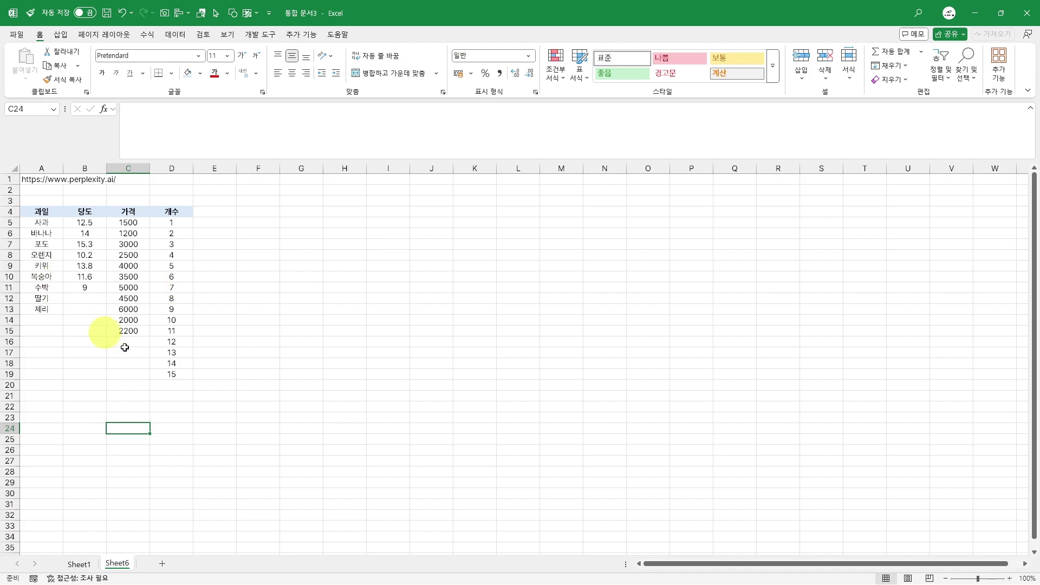
click(271, 222)
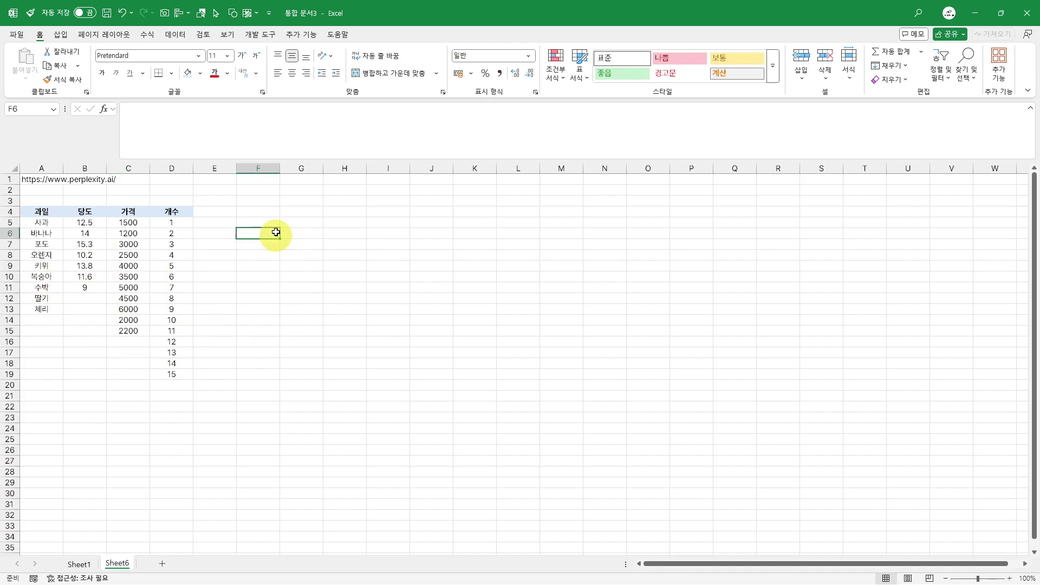
click(36, 210)
drag(37, 210, 191, 374)
Enter the formula =LET(ar,A4:D19,ar) in cell F5 to spill the source table under the name ar
click(258, 212)
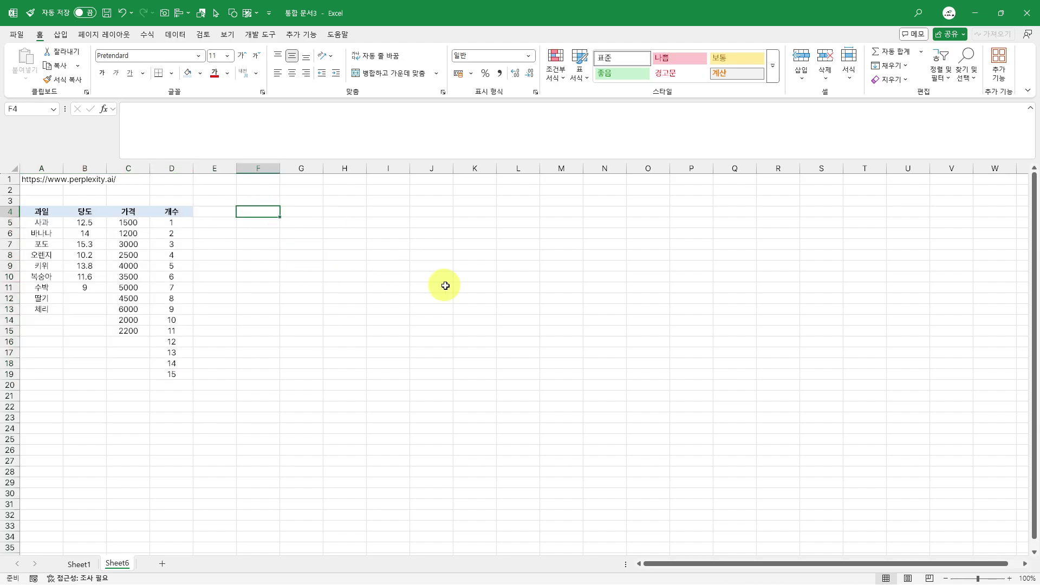
key(Down)
text(=let(a)
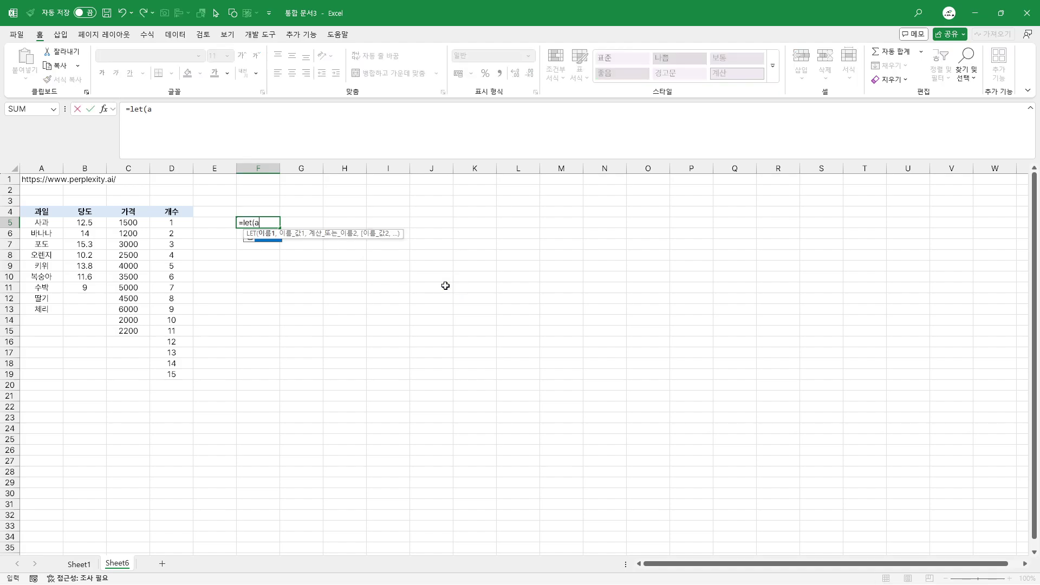
text(r,)
drag(44, 211, 183, 374)
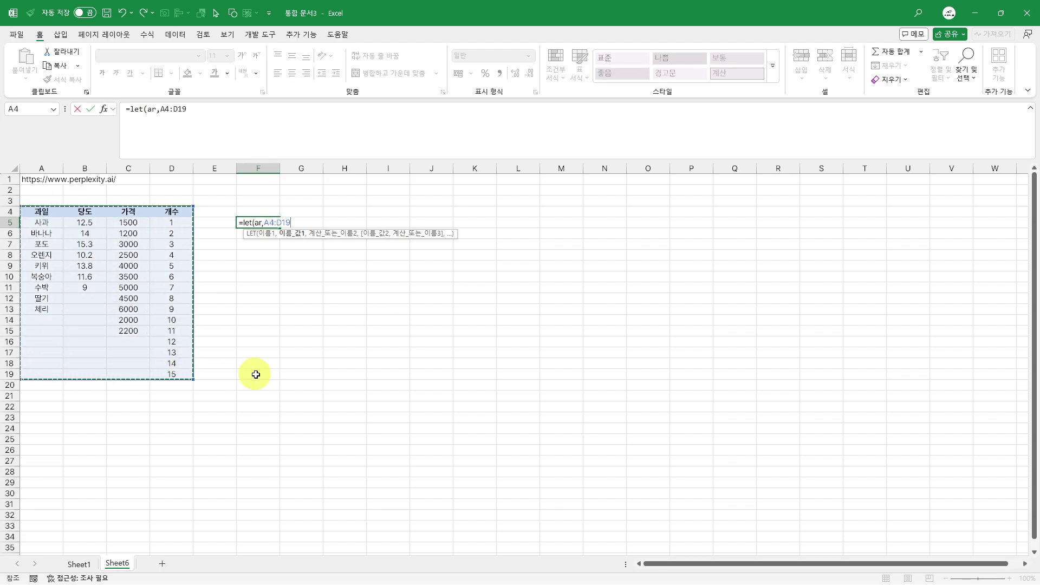
text(,ar)
key(ctrl+Return)
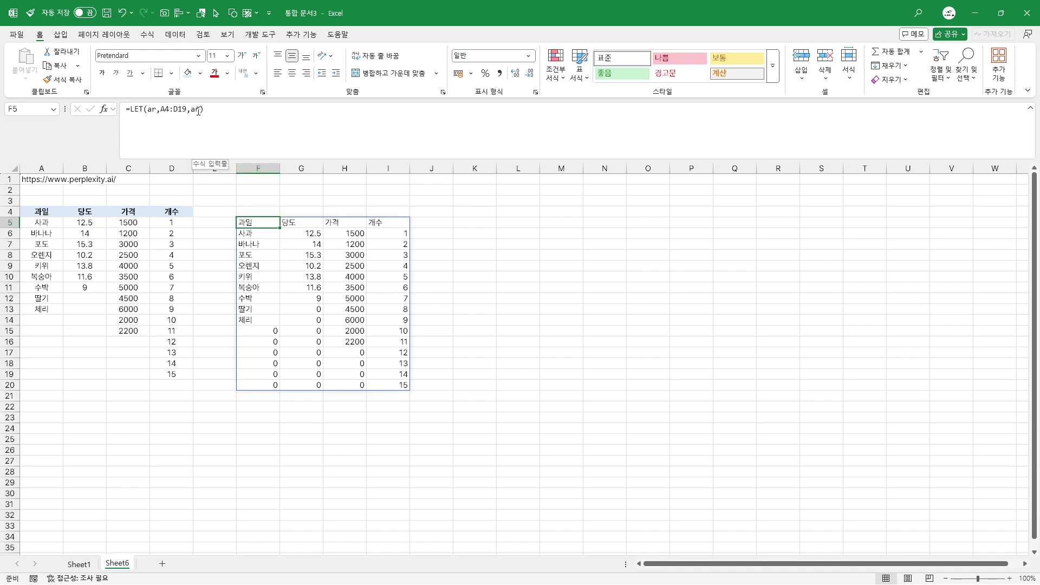
click(85, 253)
key(ctrl+a)
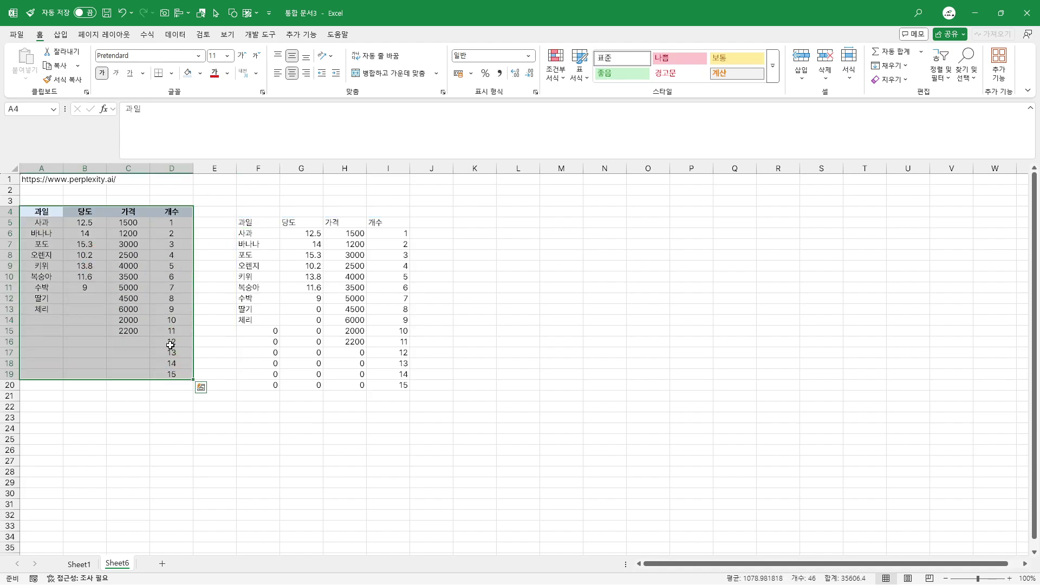
drag(41, 213, 181, 374)
In F5's LET formula, replace the final ar with the header variable h defined as take(ar,1)
click(247, 224)
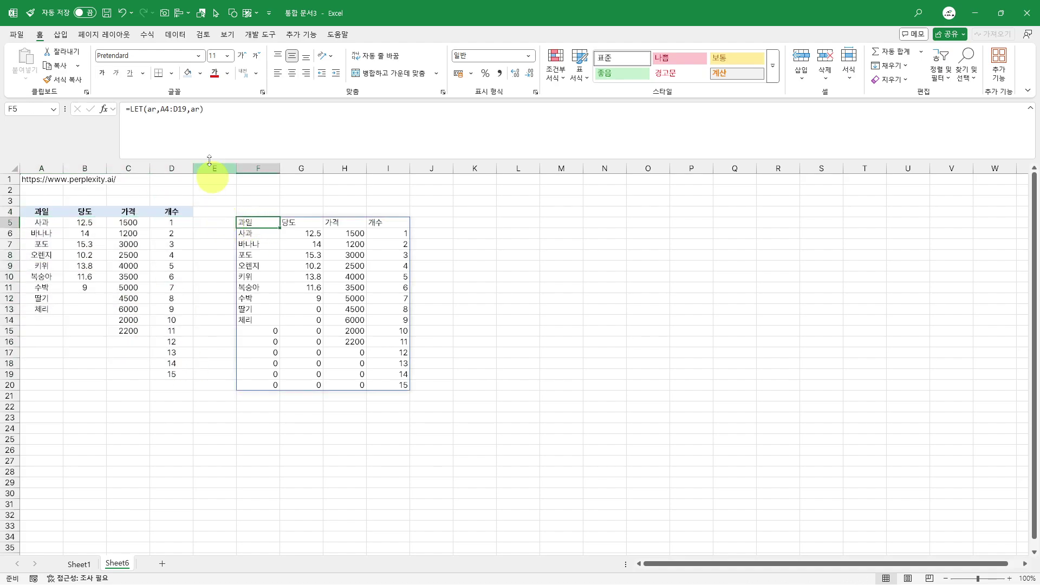
double_click(195, 109)
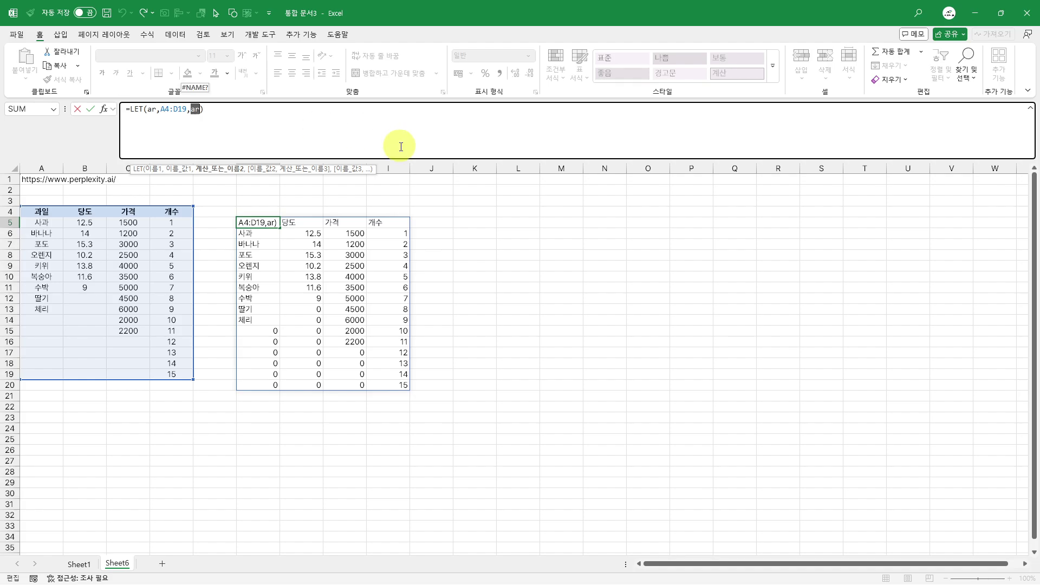
text(h,t)
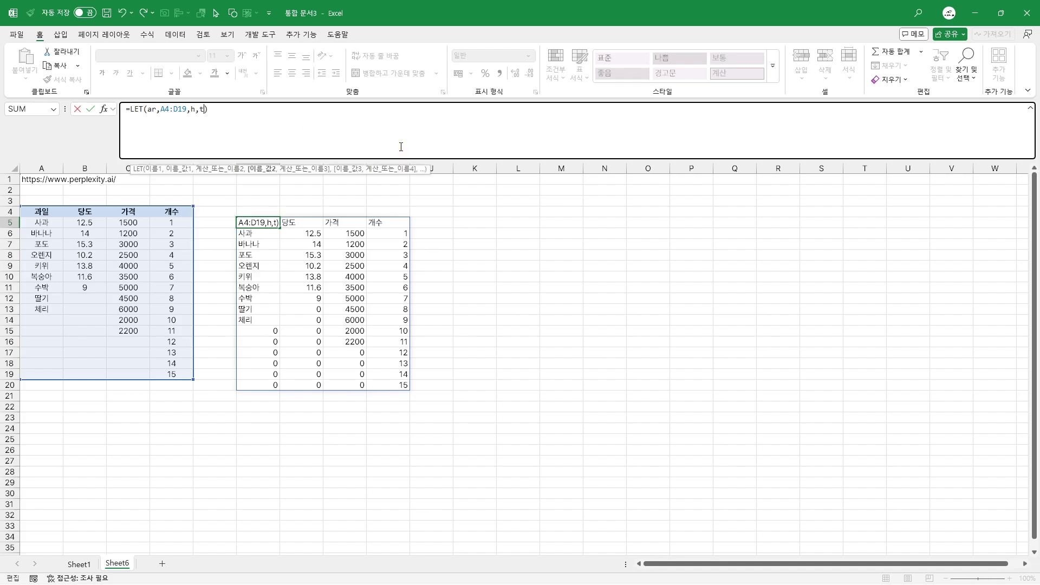
text(ake(ar,)
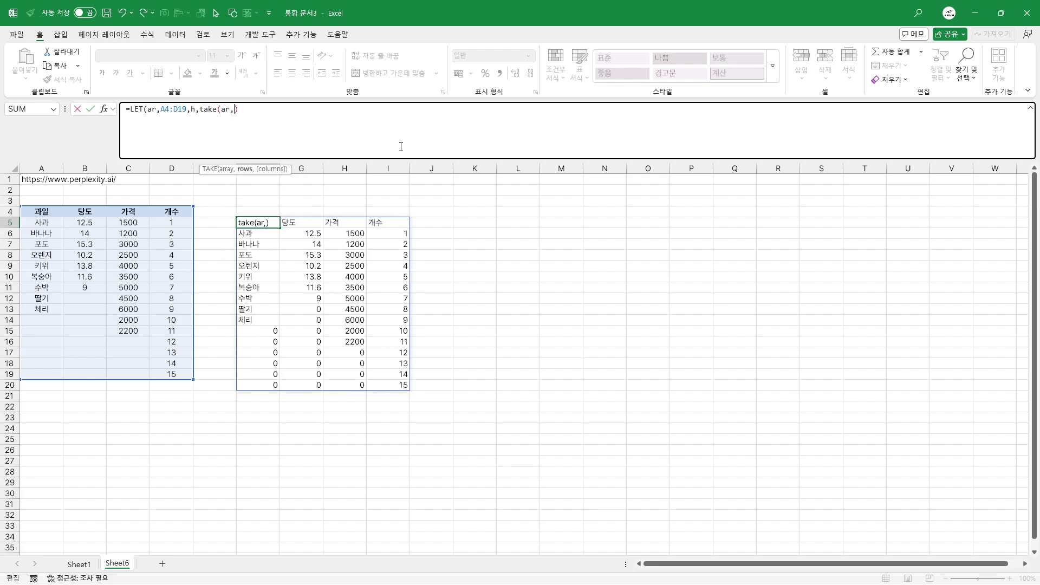
text(1))
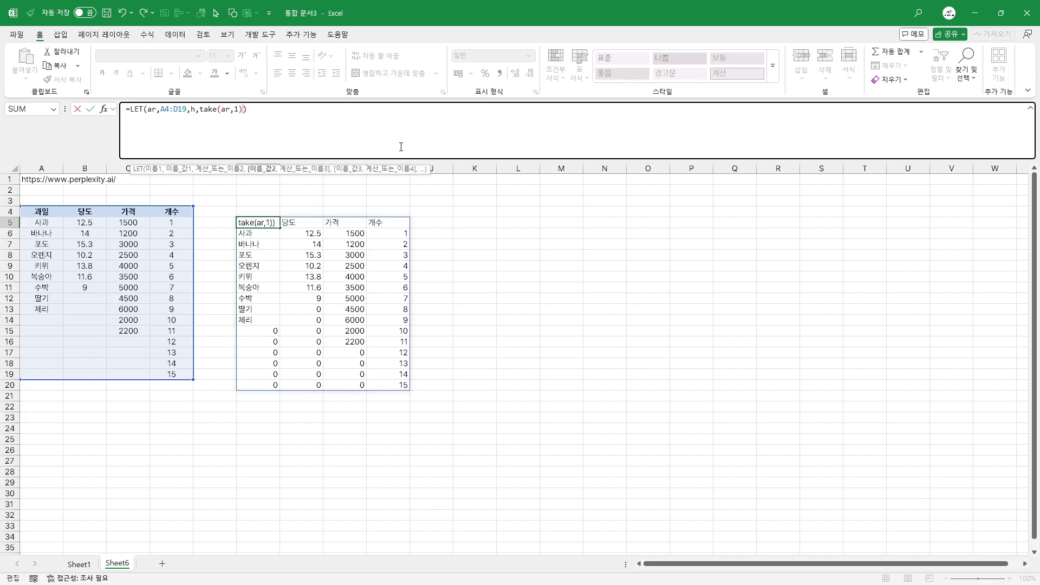
In F5's LET formula, define the variable d as drop(ar,1) and return d on a new line
text(,)
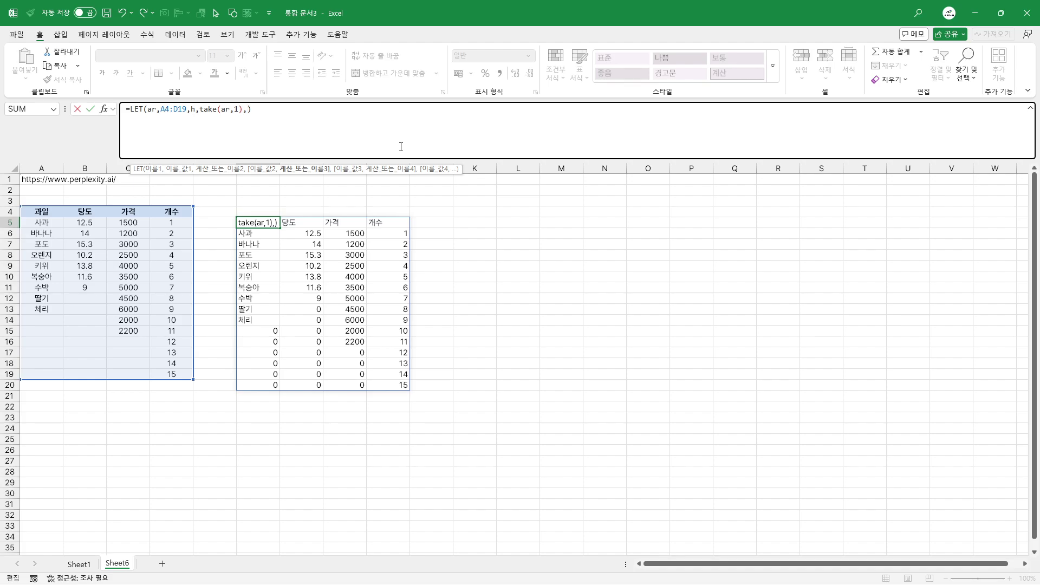
text(d)
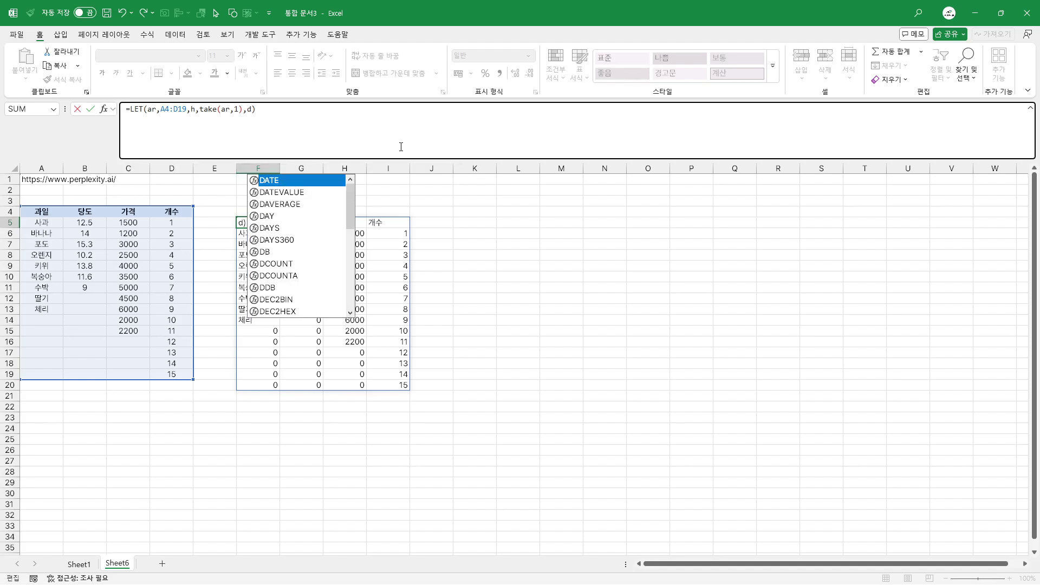
text(,drop)
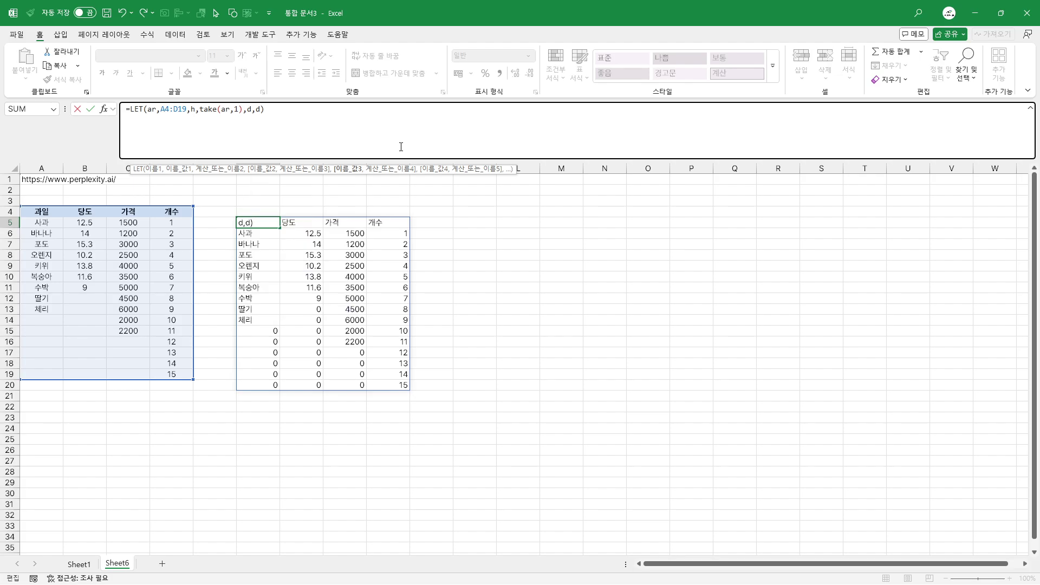
text(()
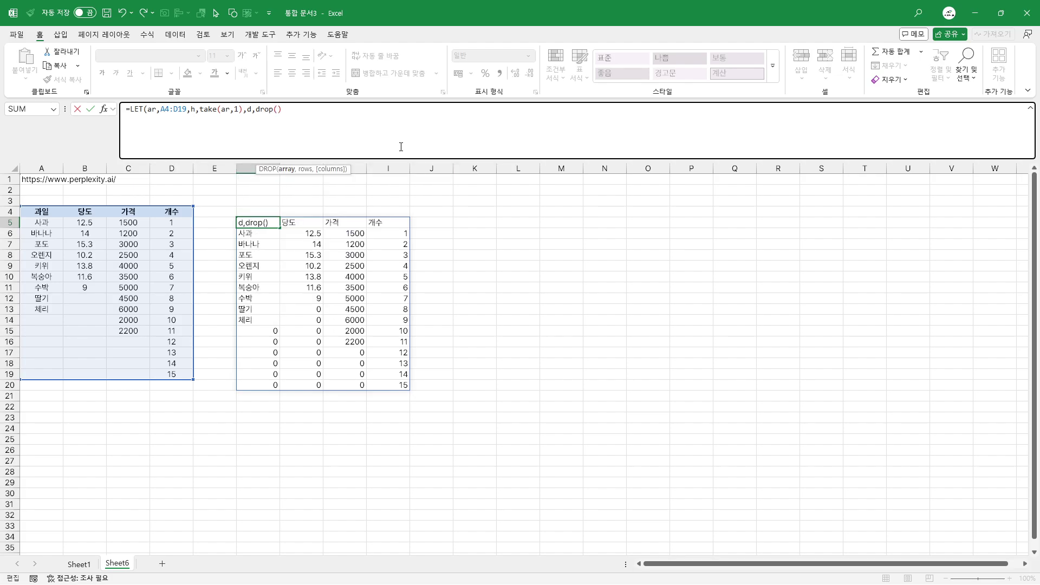
text(ar,1),)
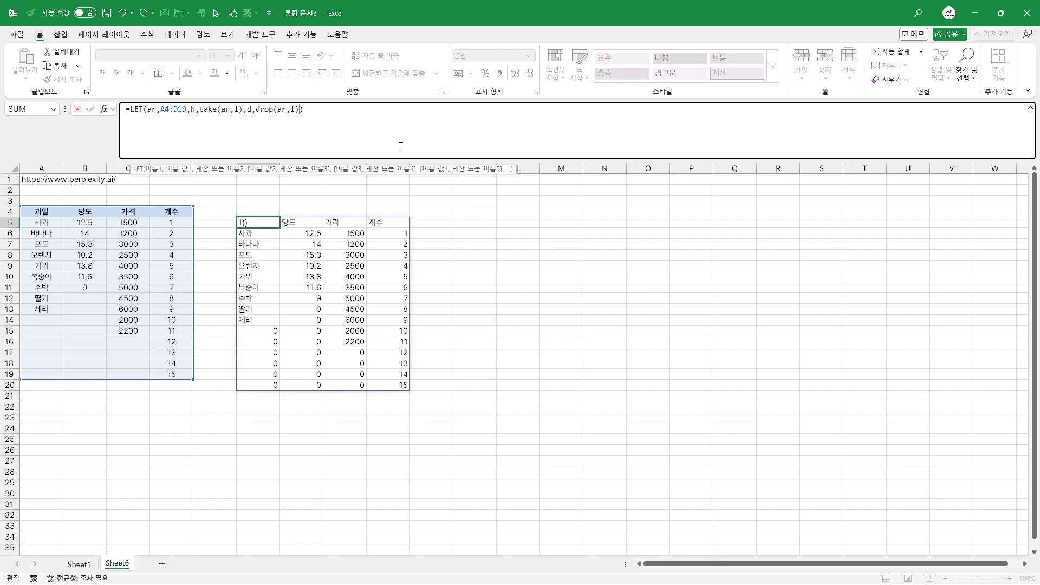
key(alt+Return)
key(Return)
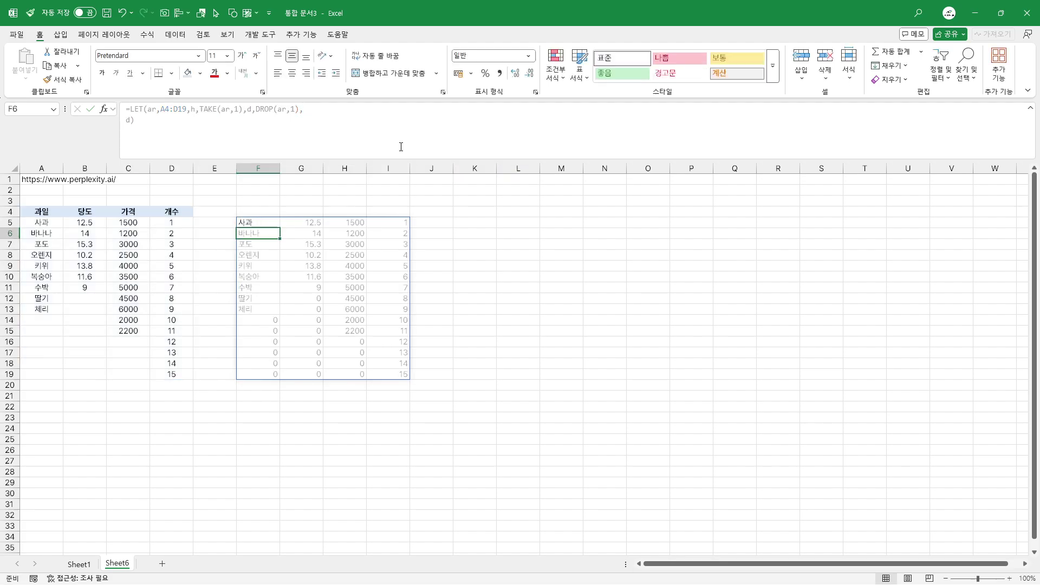
key(Up)
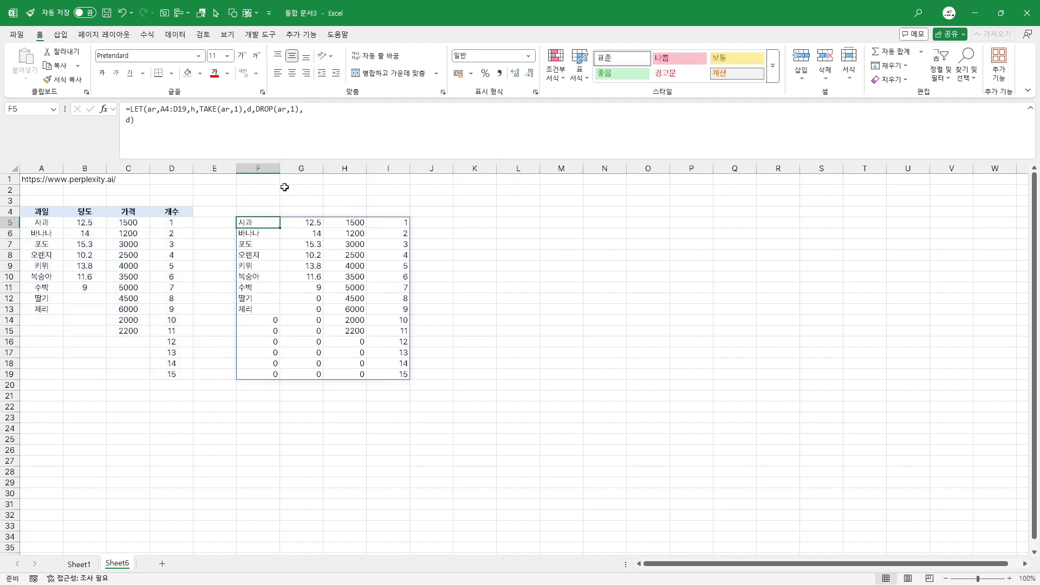
Change the final argument of F5's LET formula to h to output the header row
double_click(128, 120)
text(h)
key(Return)
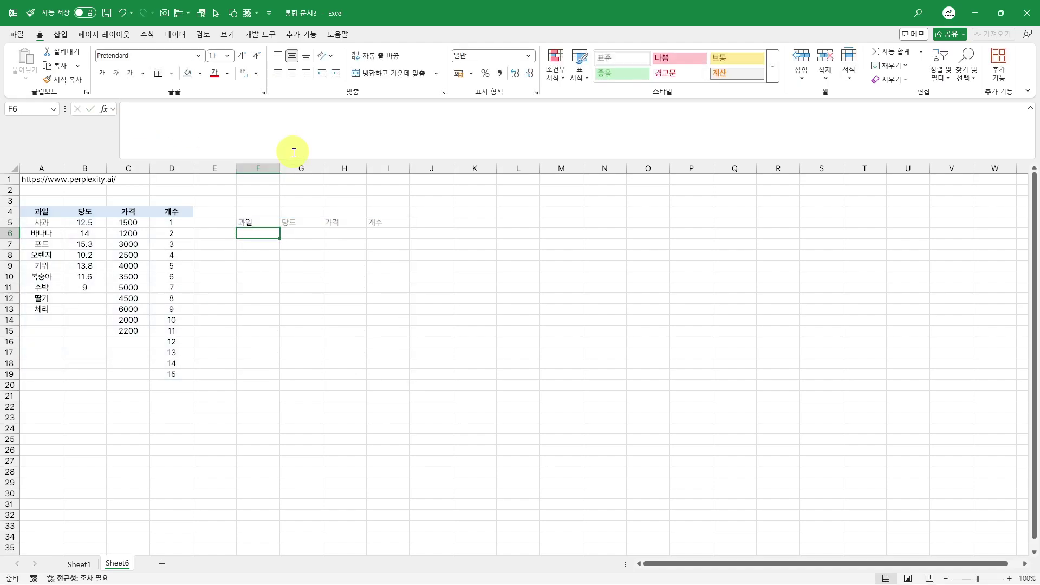
click(256, 220)
drag(388, 309, 358, 267)
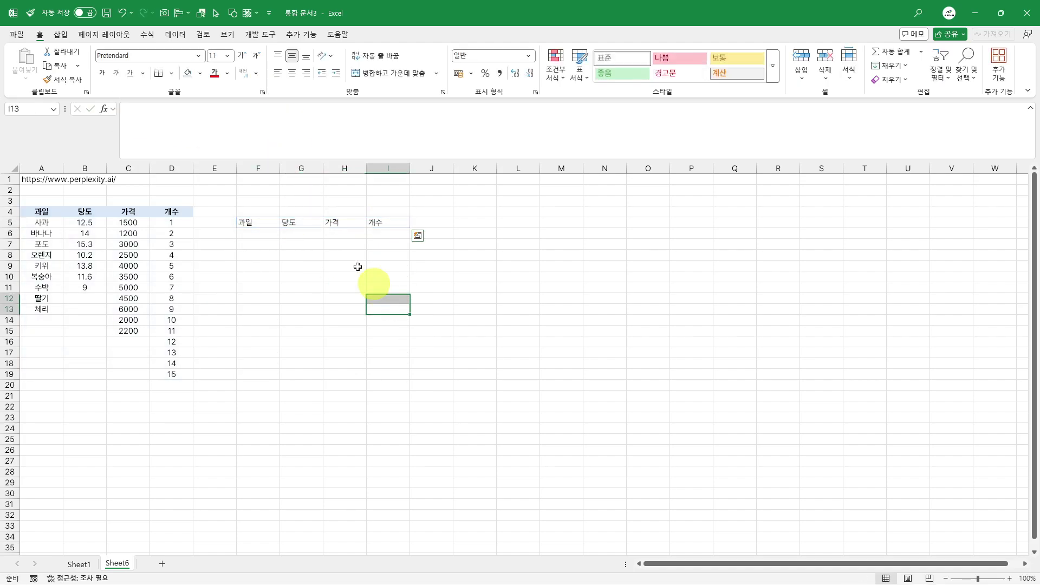
Restore d as the final argument of F5's LET formula to output the data rows
click(261, 223)
click(138, 129)
key(Left)
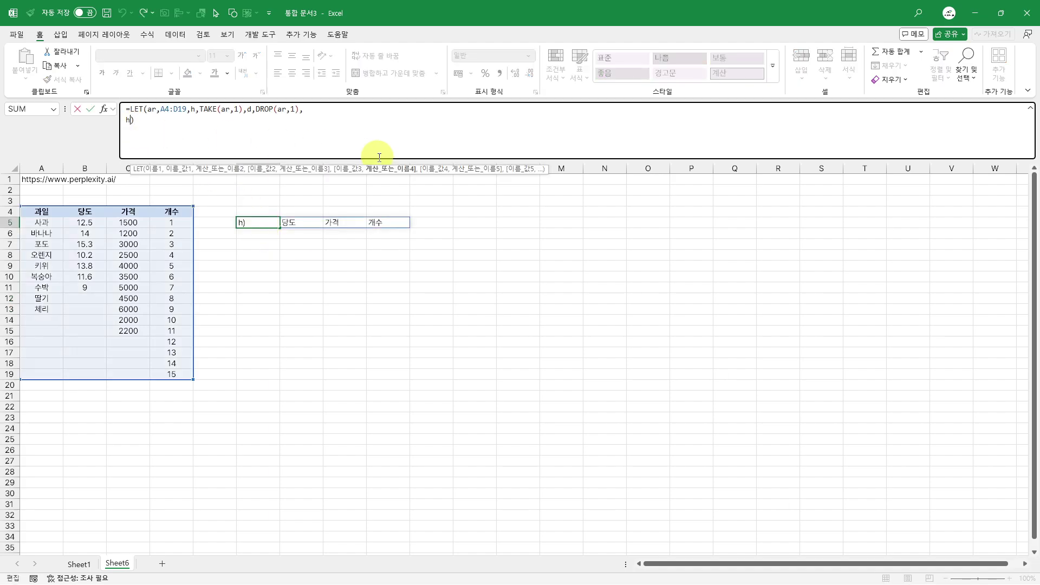
key(BackSpace)
text(d)
key(ctrl+Return)
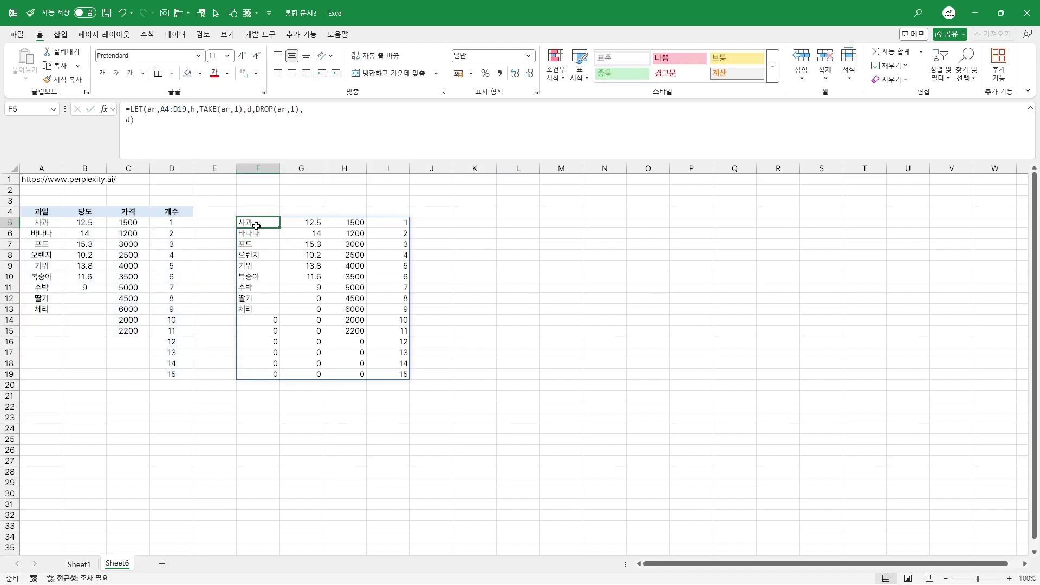
Insert the variable n with the value 20 before h in F5's LET formula
drag(256, 226, 390, 371)
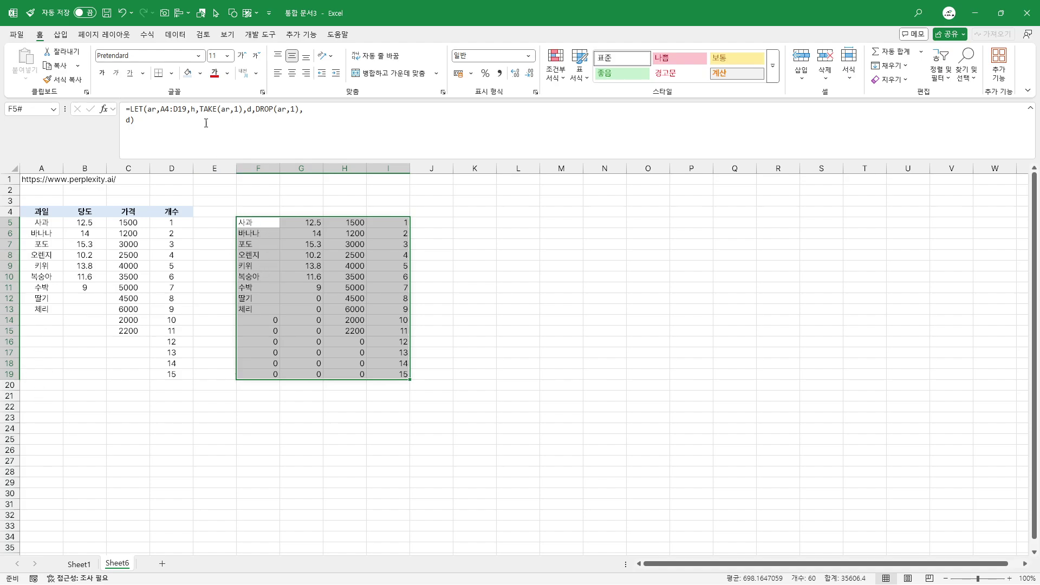
click(239, 126)
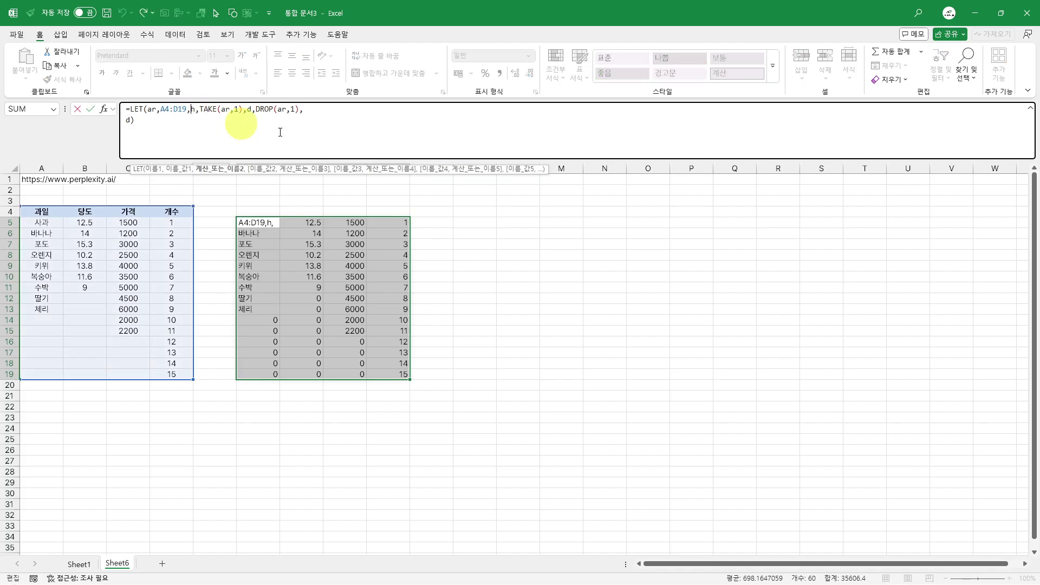
text(n,20)
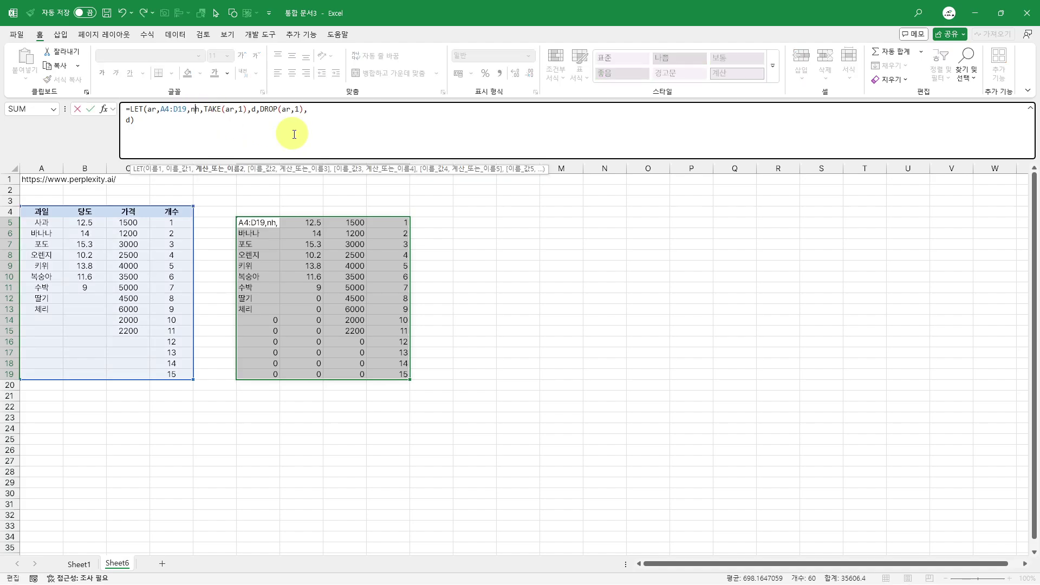
text(,)
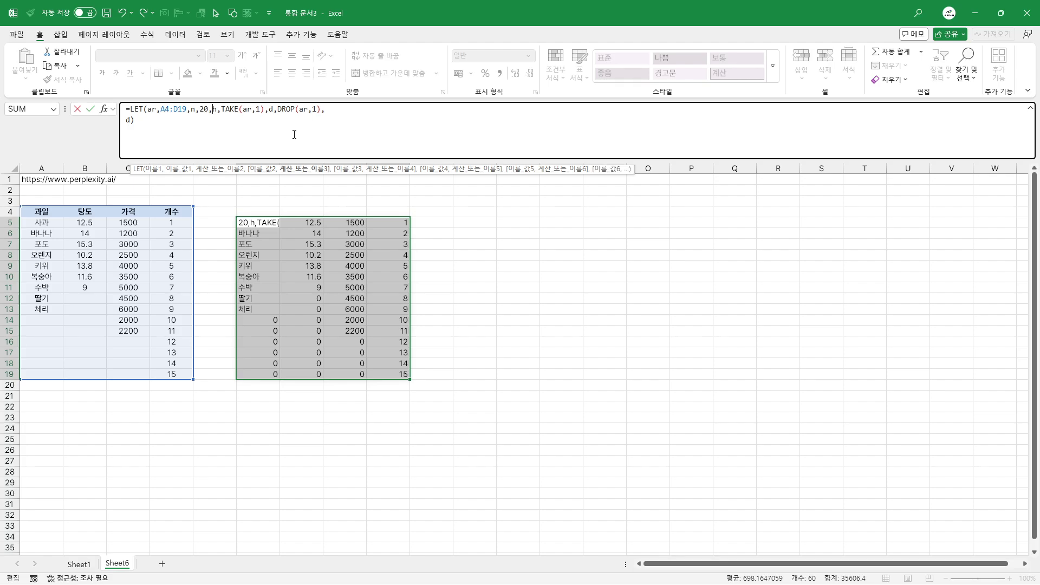
key(ctrl+Return)
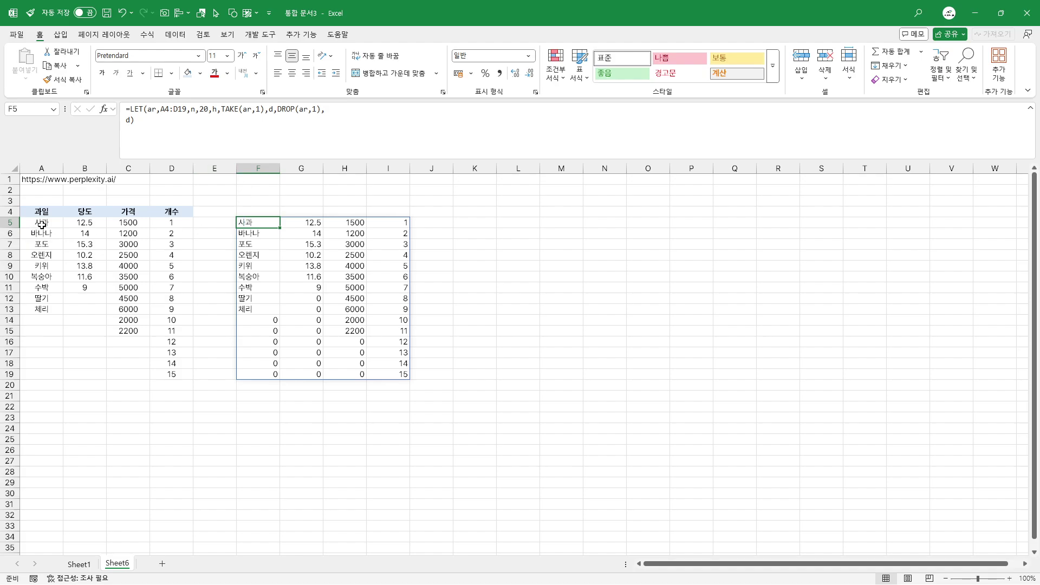
Examine the 과일 items in A5:A13 and the spilled data in F5:I19
drag(42, 224, 47, 306)
drag(46, 223, 55, 443)
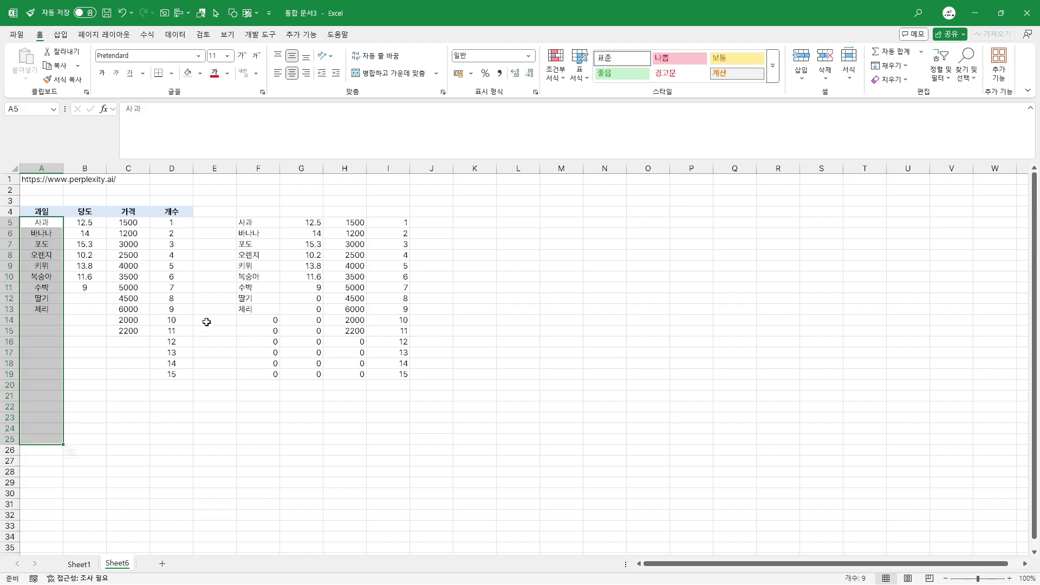
drag(38, 223, 47, 309)
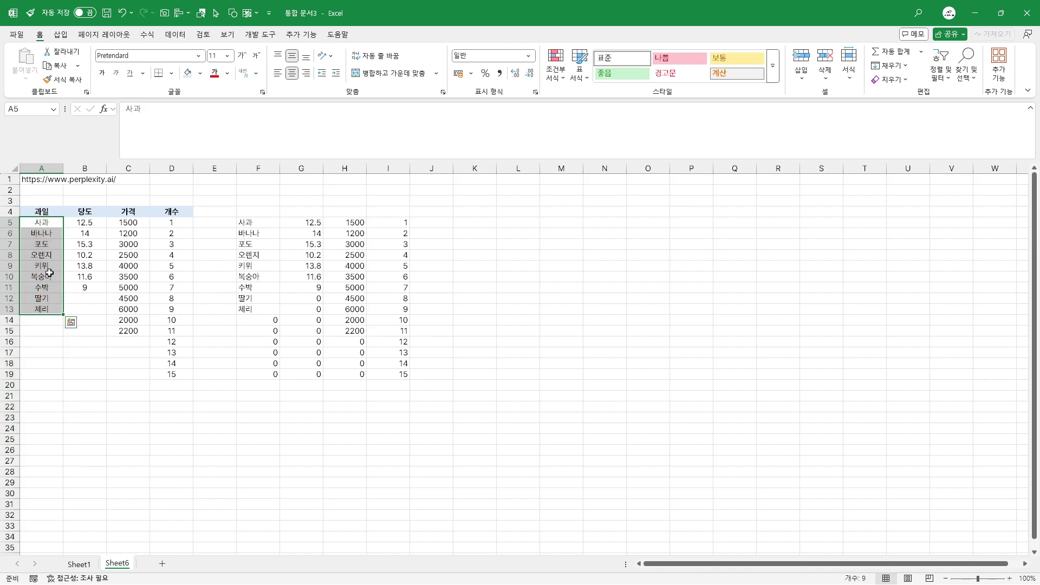
drag(53, 226, 48, 309)
click(251, 227)
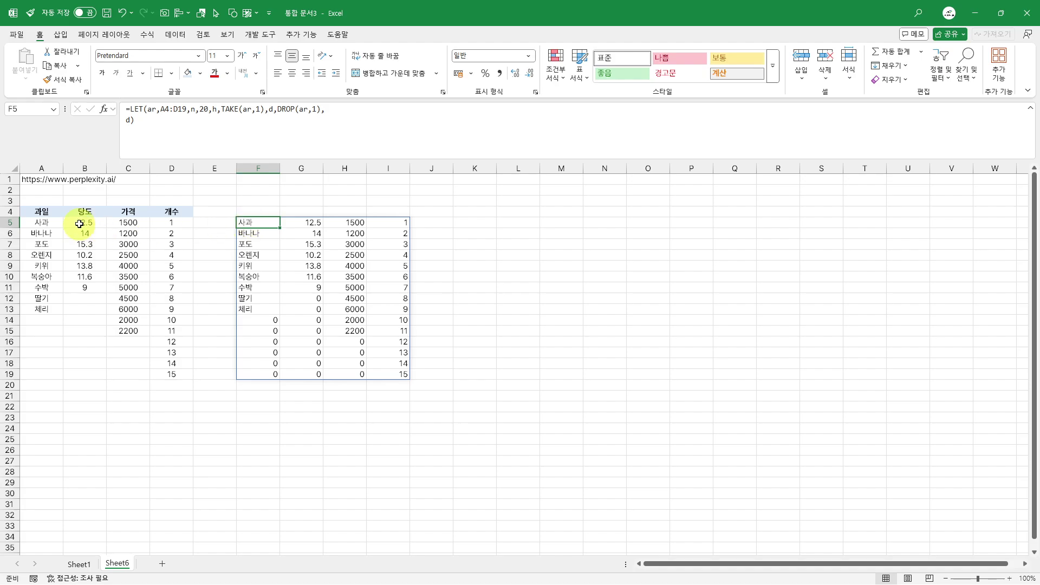
drag(267, 223, 400, 373)
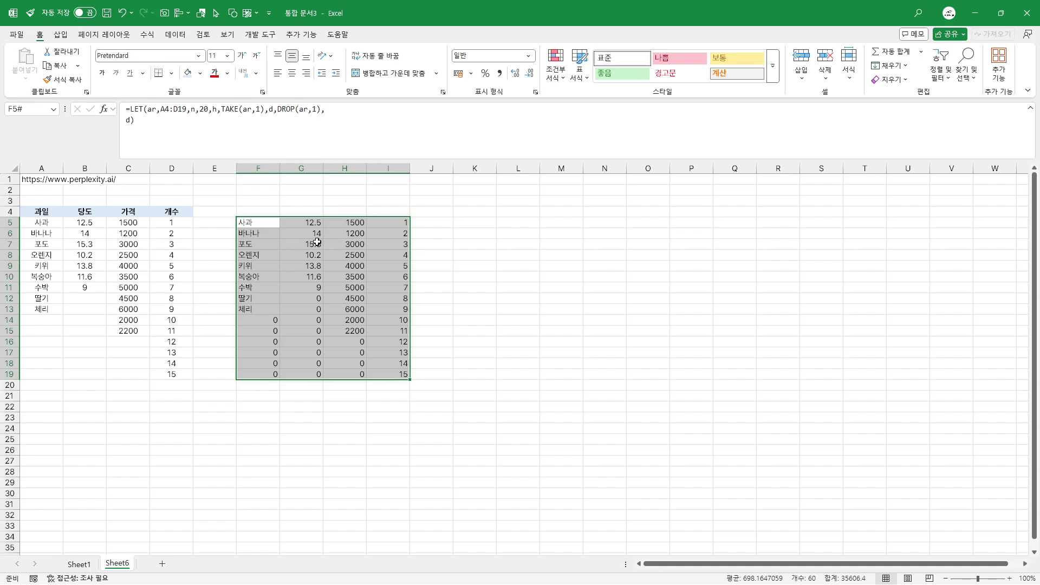
drag(259, 227, 400, 373)
Replace the final d in F5's LET formula with INDEX(d,,1) to return only the first column
click(136, 130)
click(351, 144)
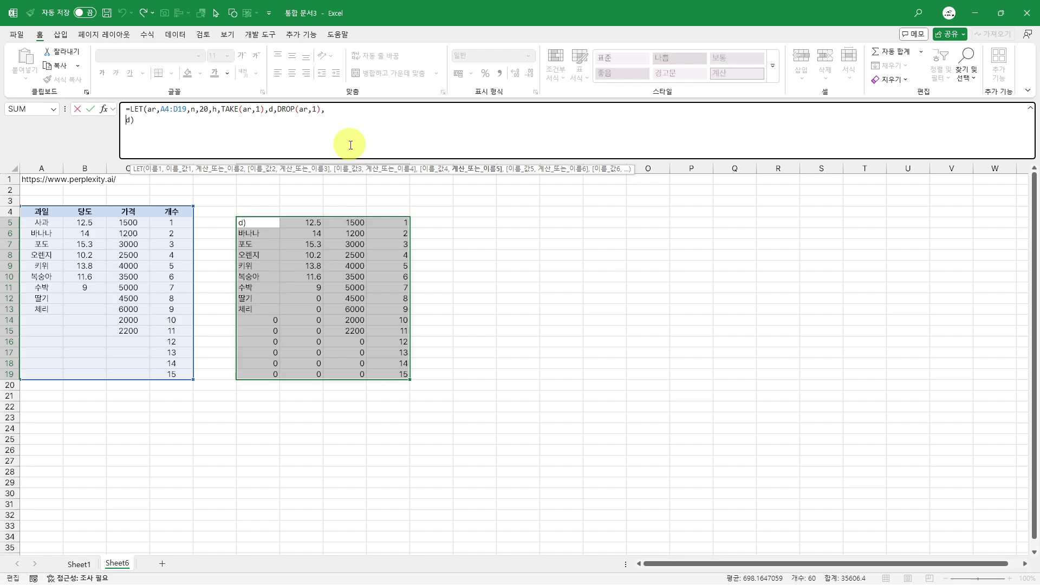
text(index()
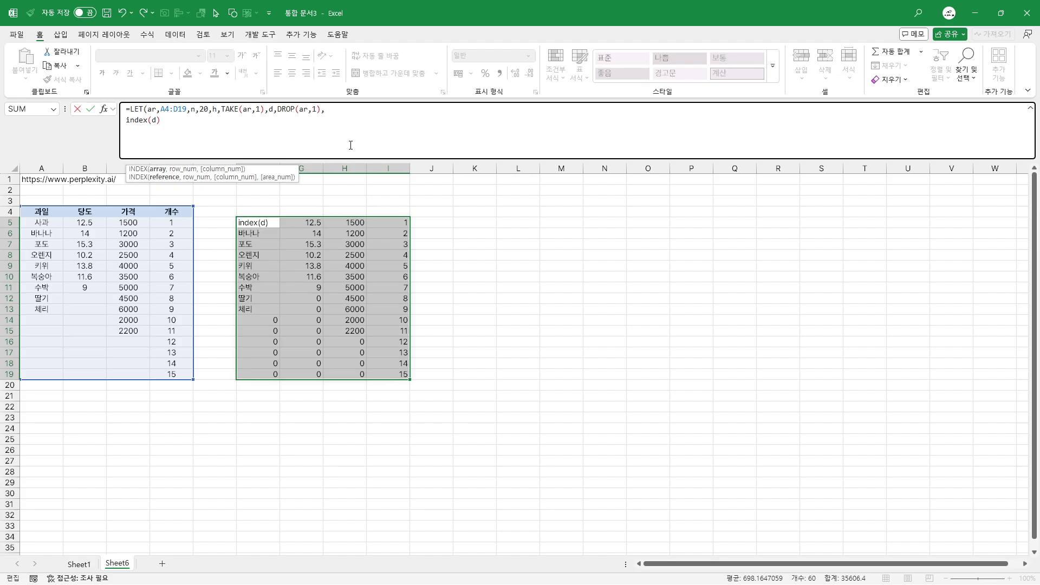
text(,,)
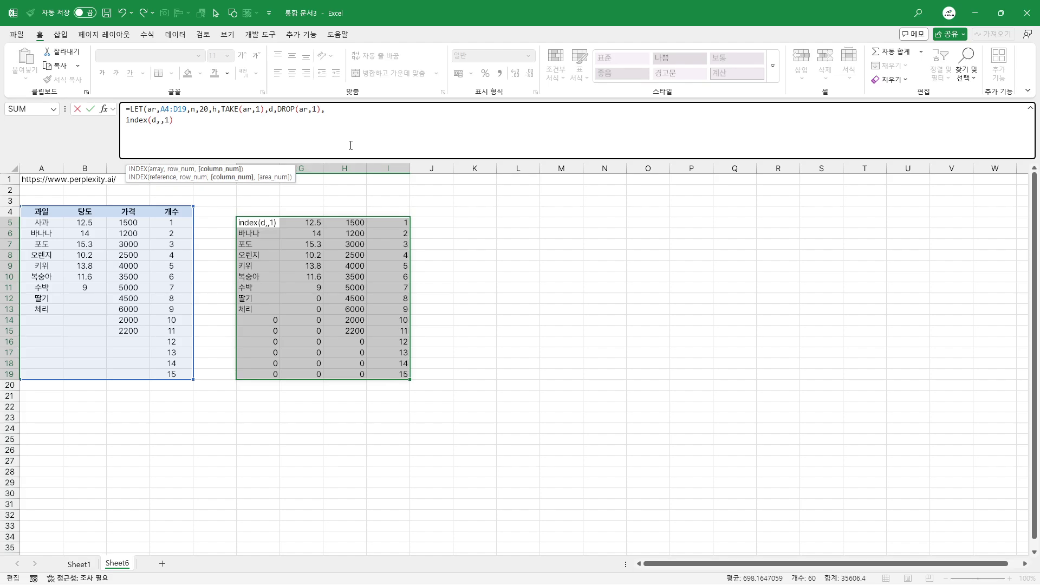
text(1)
key(ctrl+Return)
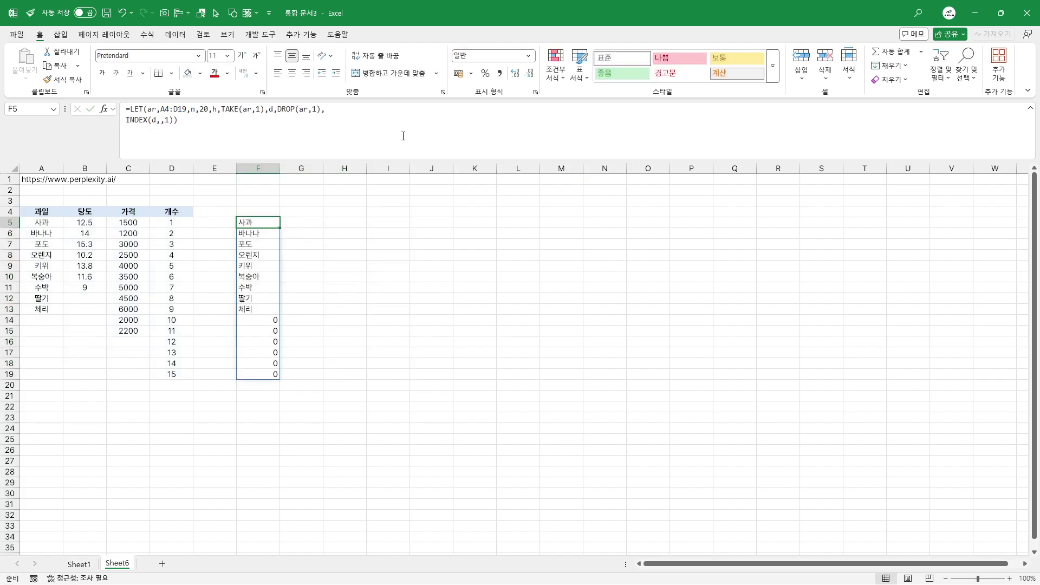
Compare the source 과일 column A5:A19 with the spilled column F5:F19, especially the cells F14:F19
drag(41, 223, 193, 365)
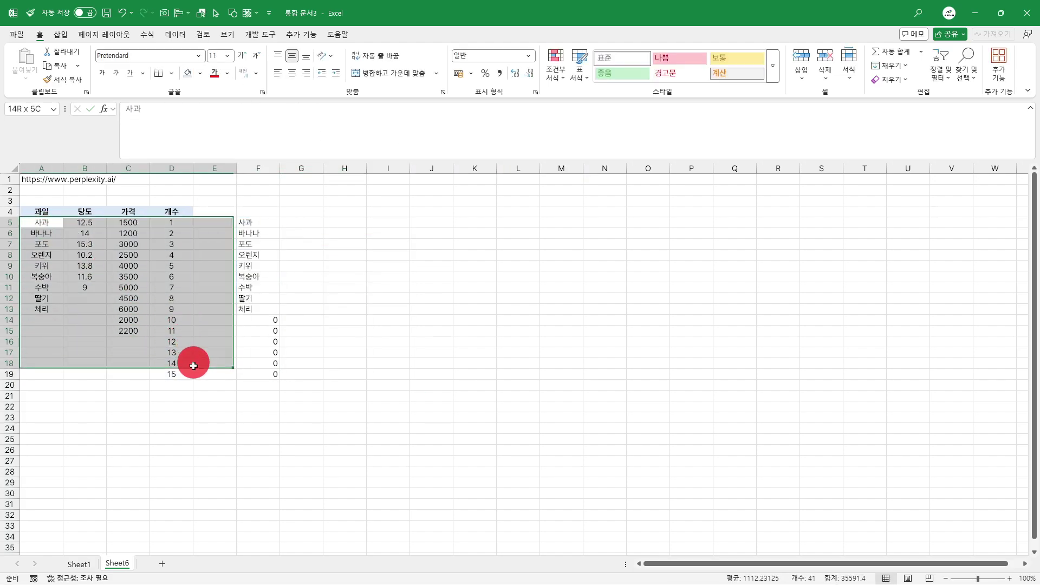
drag(40, 222, 62, 375)
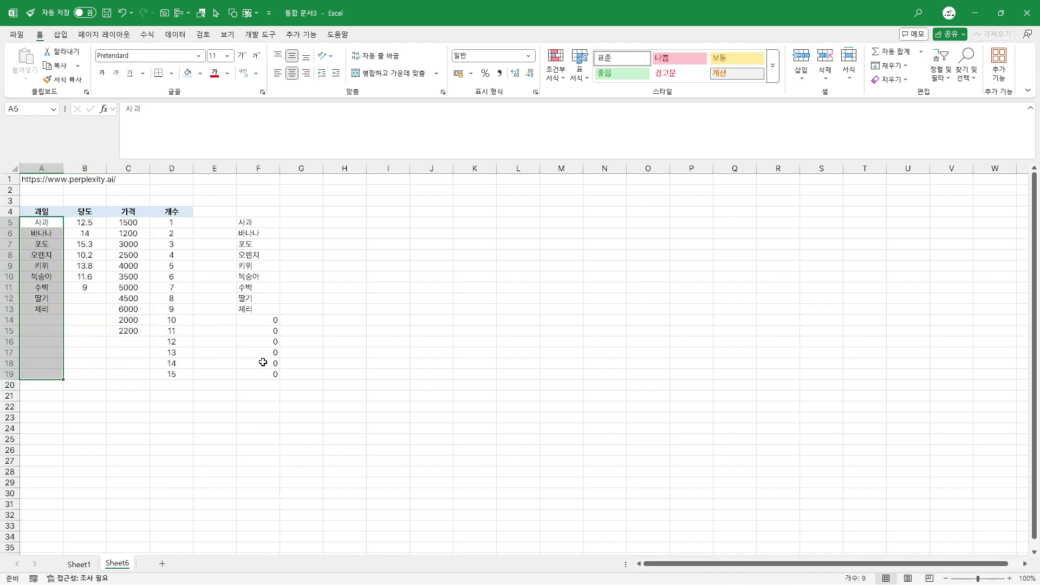
click(277, 323)
drag(263, 224, 260, 374)
drag(270, 320, 265, 374)
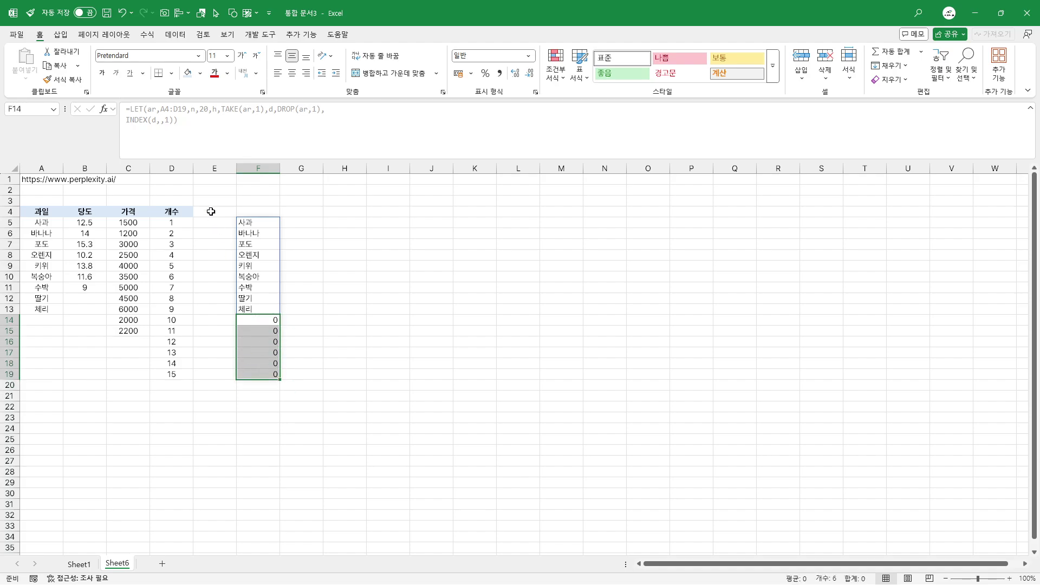
click(252, 223)
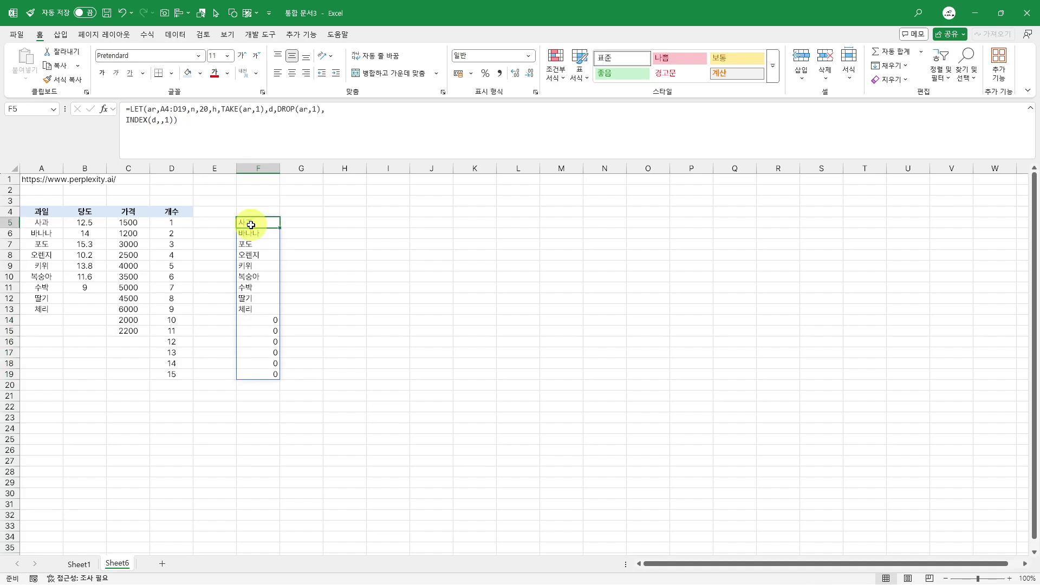
click(127, 120)
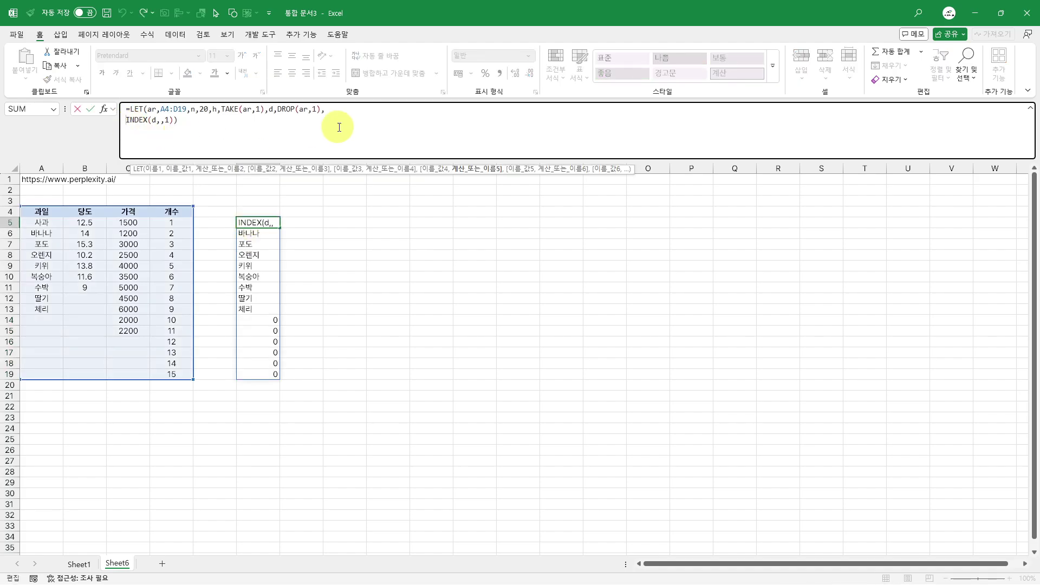
text(tocol()
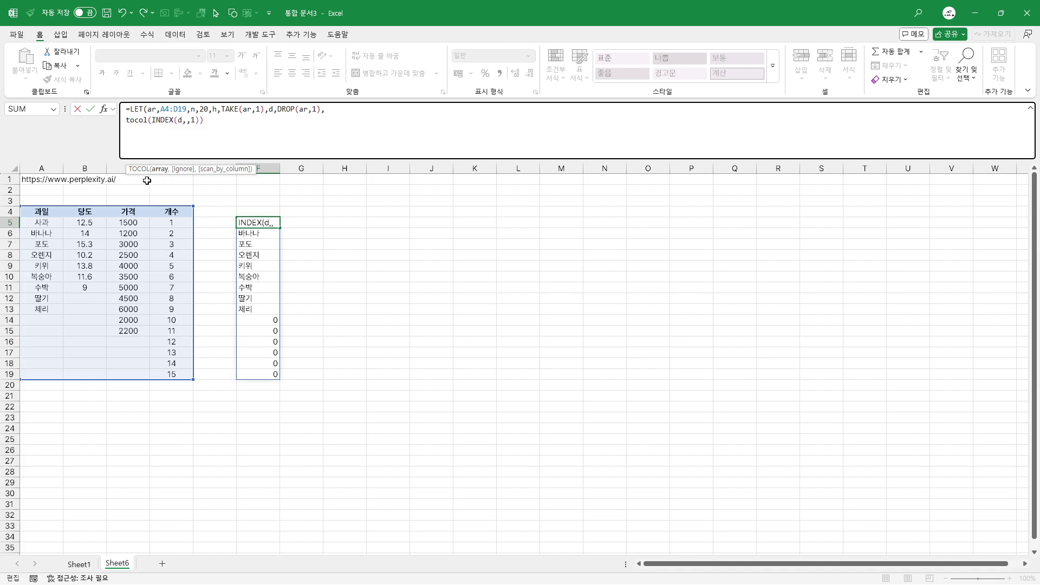
key(shift+End)
key(shift+Left)
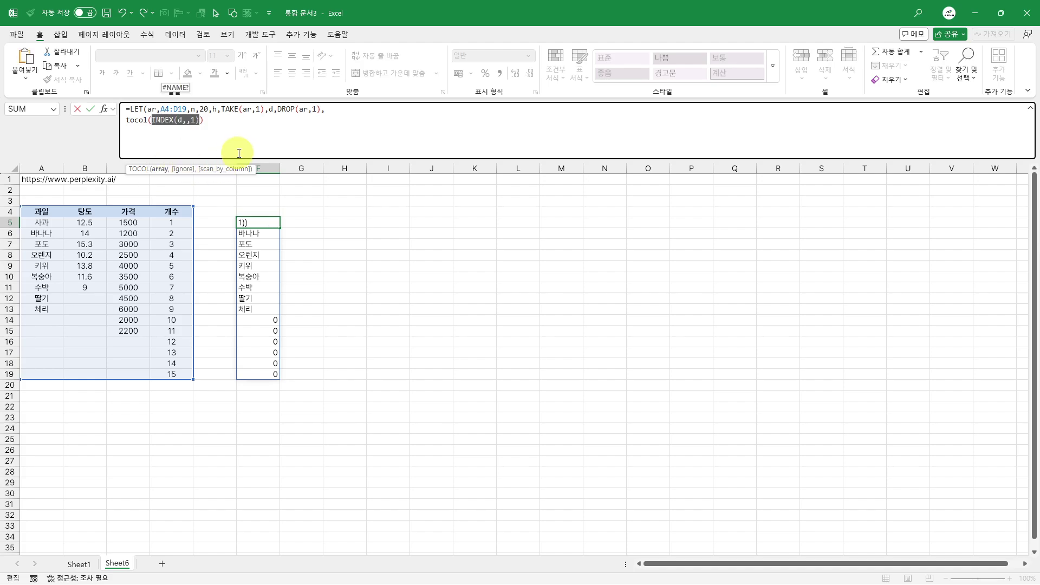
key(Right)
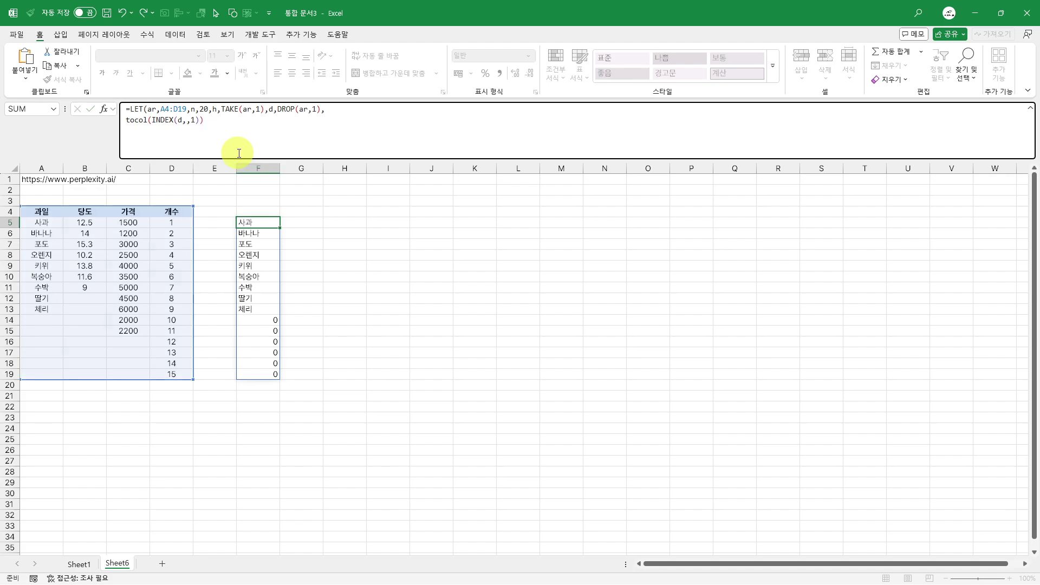
key(Escape)
Enter the formula =TOCOL(A4:D19) in cell I4 to stack the whole source table into one column
drag(32, 212, 177, 372)
click(401, 211)
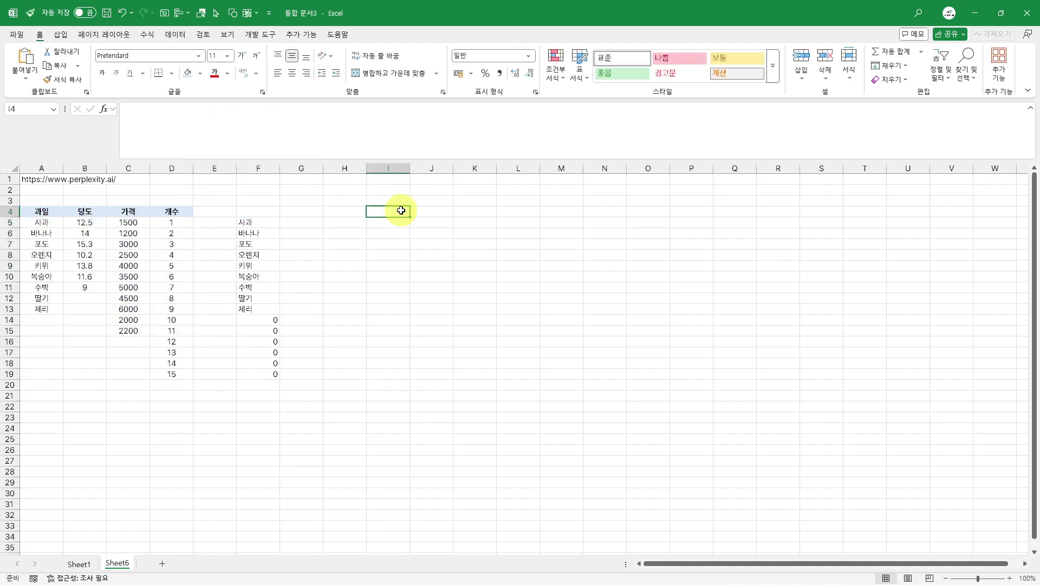
text(=tocl()
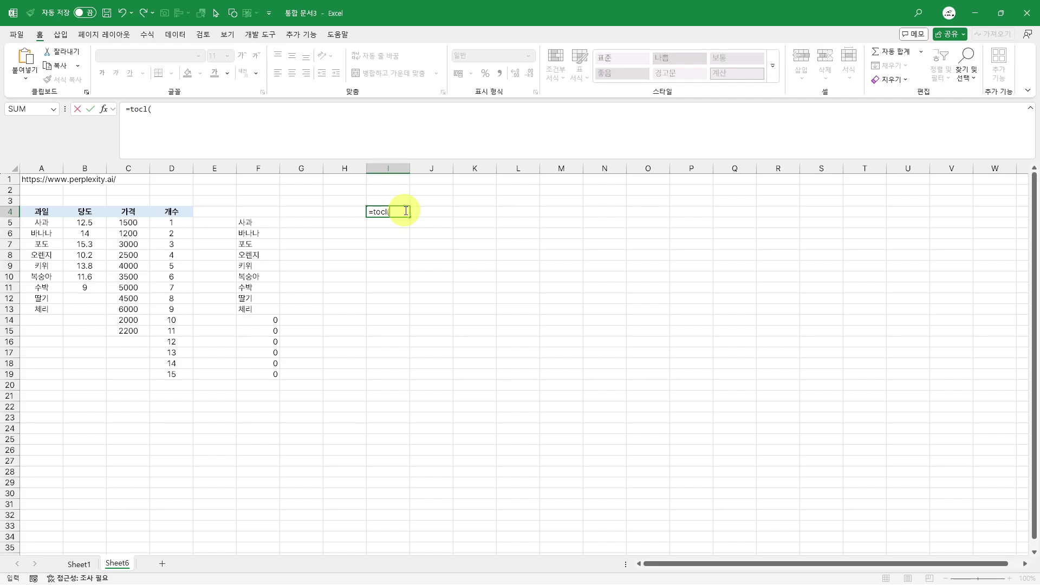
key(BackSpace)
key(BackSpace)
text(ol()
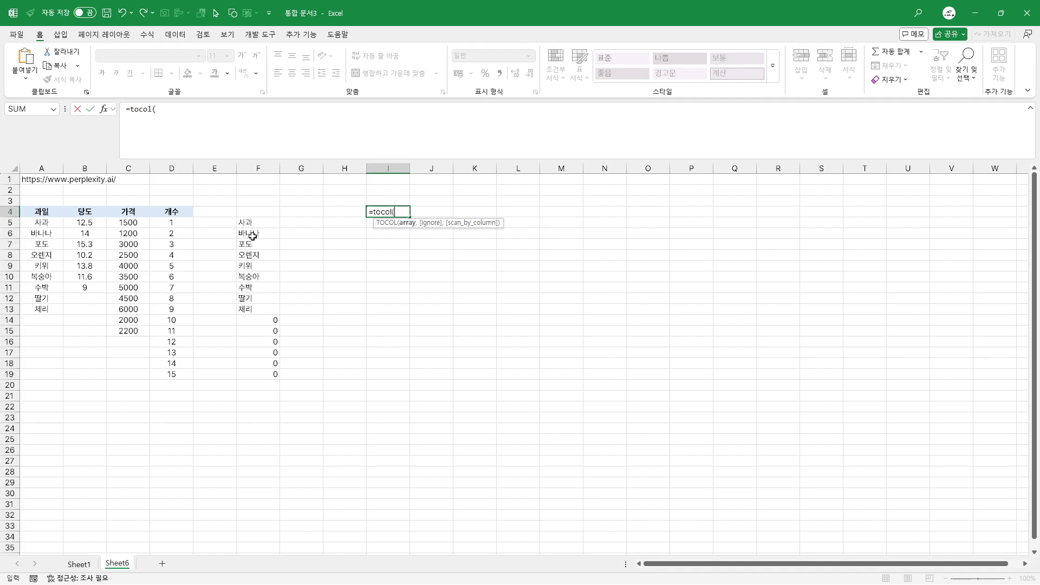
drag(32, 212, 171, 365)
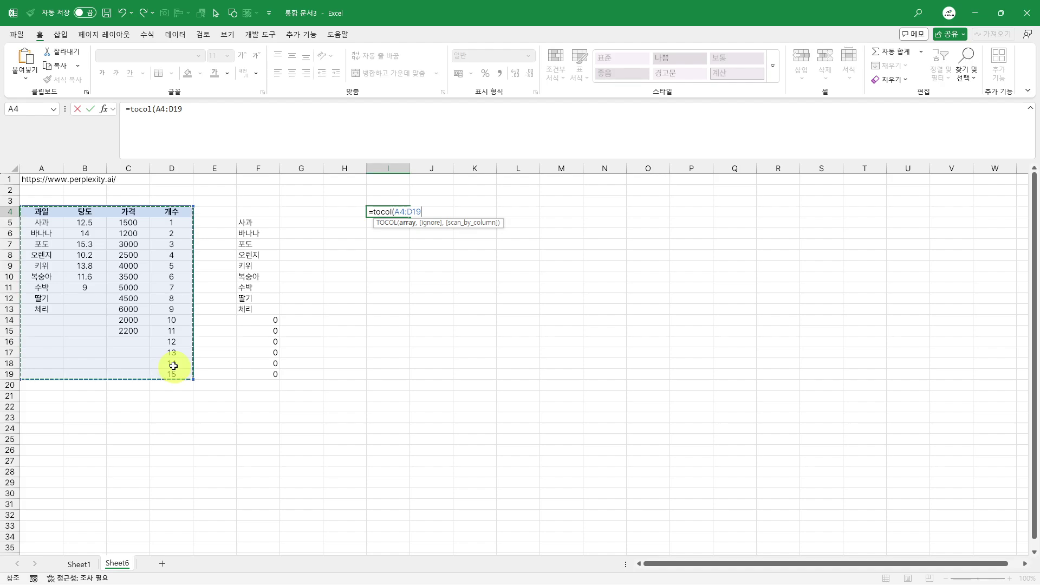
text())
key(ctrl+Return)
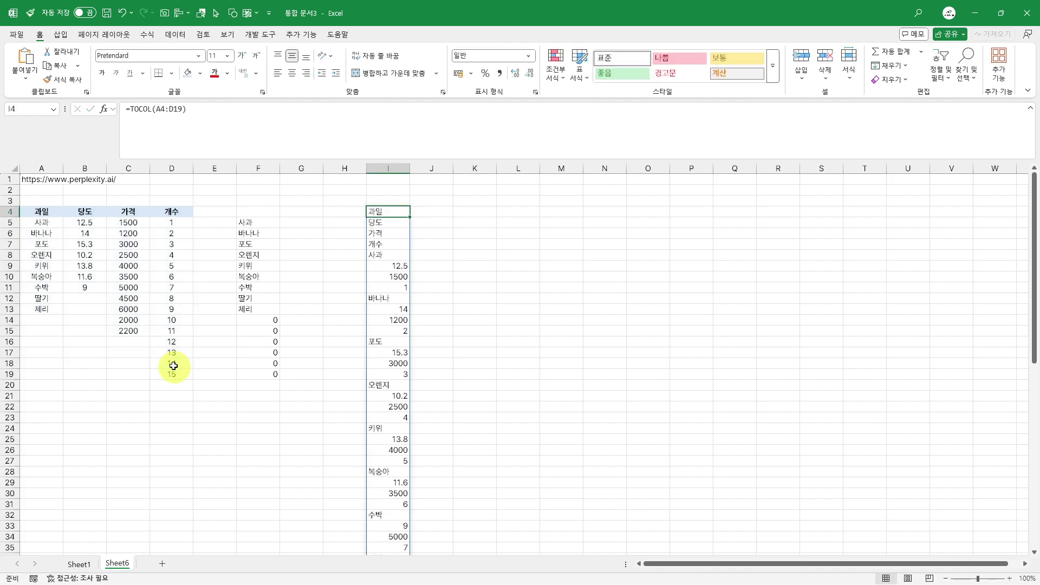
Compare the stacked column I with the source table A4:D19, checking how its blank cells are carried over
scroll(395, 395, down, 6)
scroll(396, 392, up, 6)
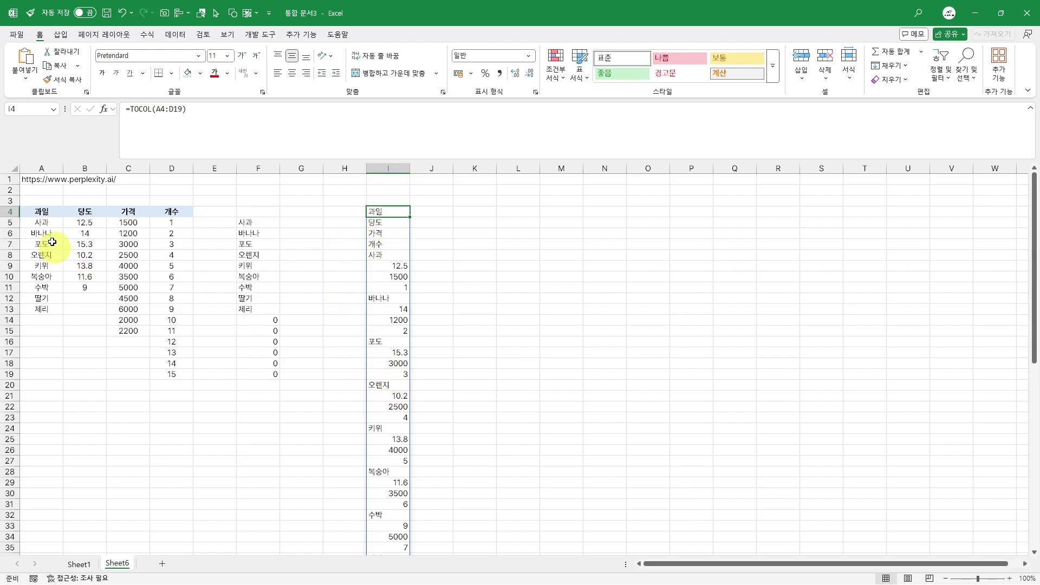
drag(42, 212, 170, 376)
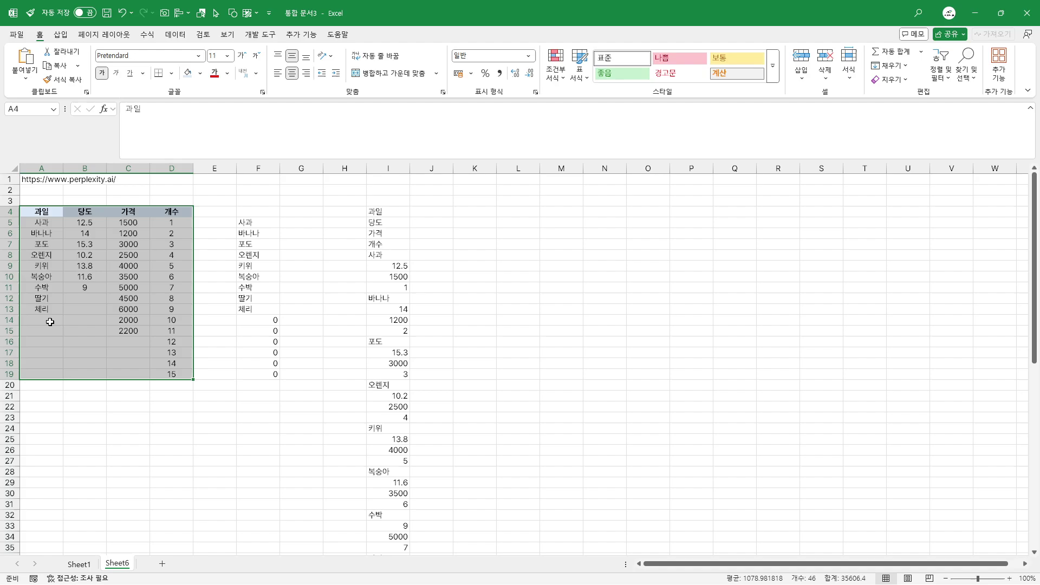
scroll(379, 390, down, 4)
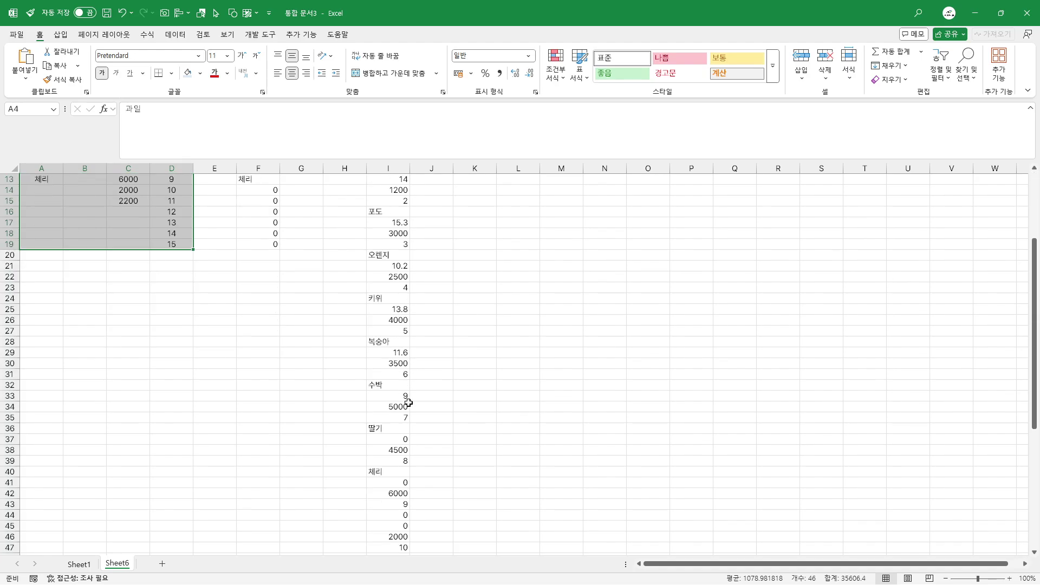
click(406, 500)
mouse_move(405, 524)
mouse_down()
mouse_move(406, 537)
mouse_move(403, 524)
mouse_up()
scroll(415, 501, down, 3)
scroll(399, 507, up, 7)
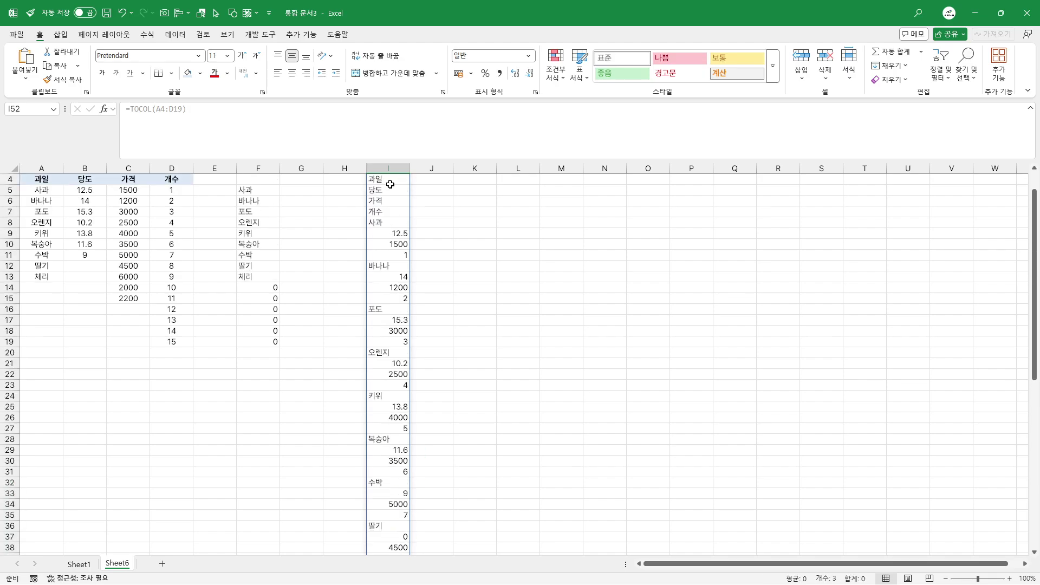
Add 1 as the ignore argument of I4's TOCOL formula to skip blanks, and check the stacked column
click(218, 113)
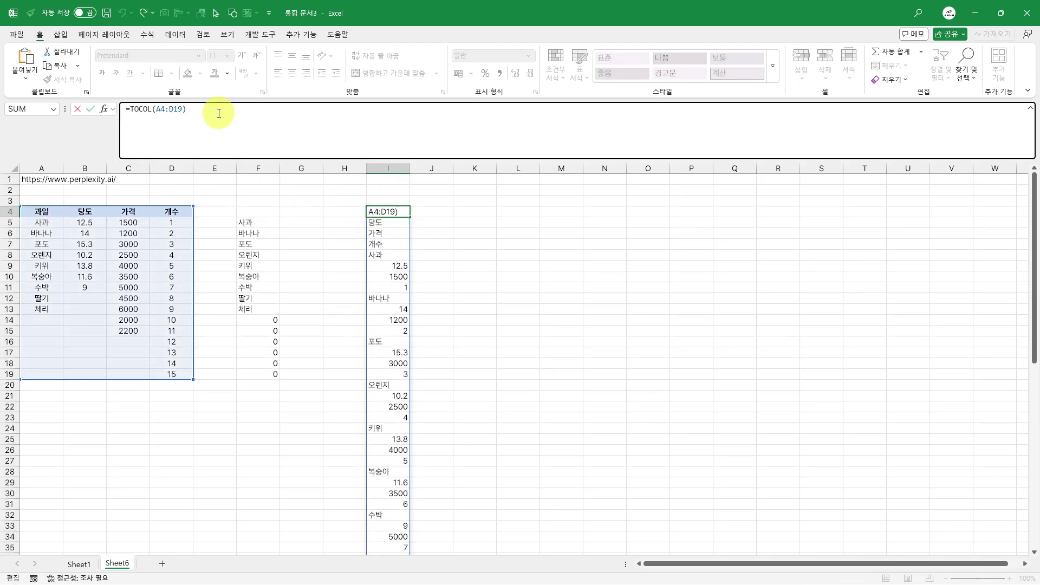
key(Left)
text(,)
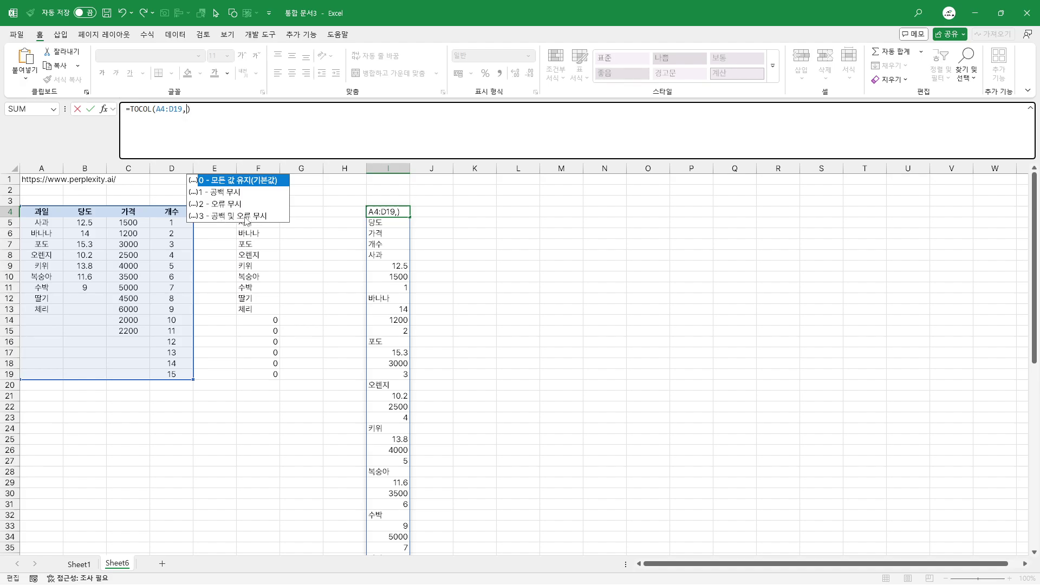
text(1)
key(Return)
scroll(415, 467, down, 6)
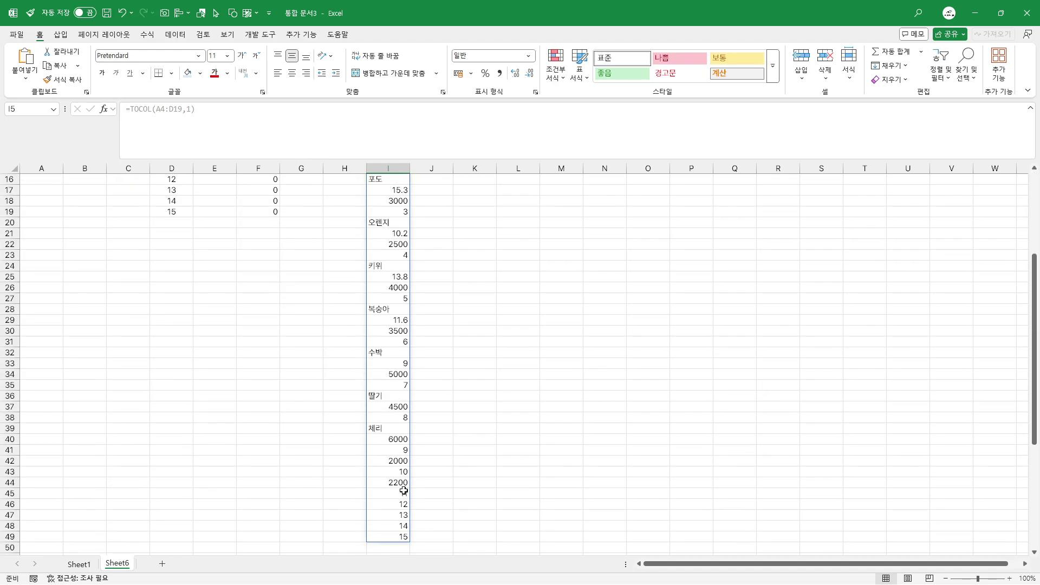
scroll(402, 395, up, 2)
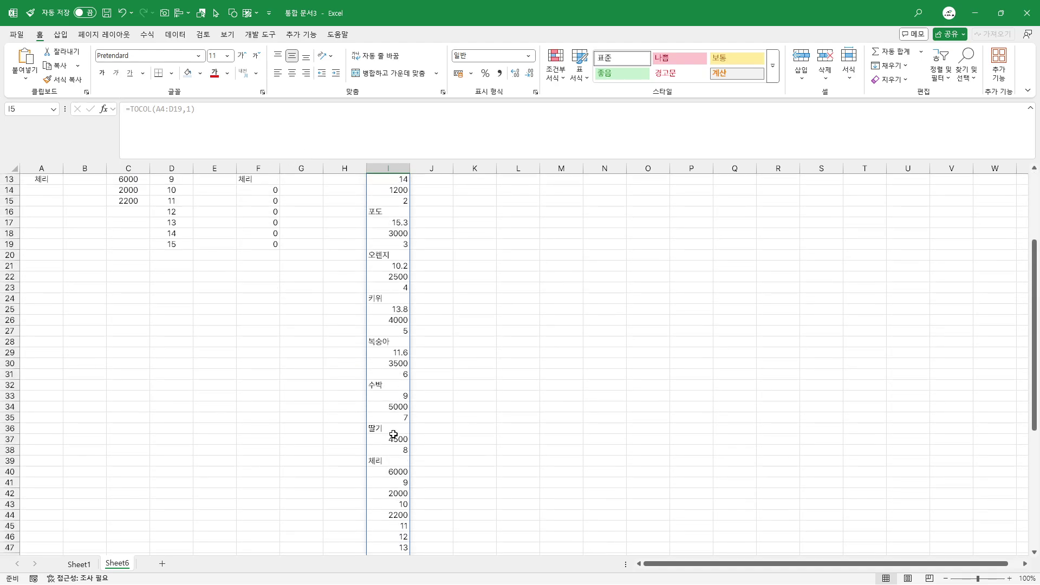
scroll(393, 434, up, 4)
Delete the TOCOL test formula in I4 and return to cell F5
click(385, 211)
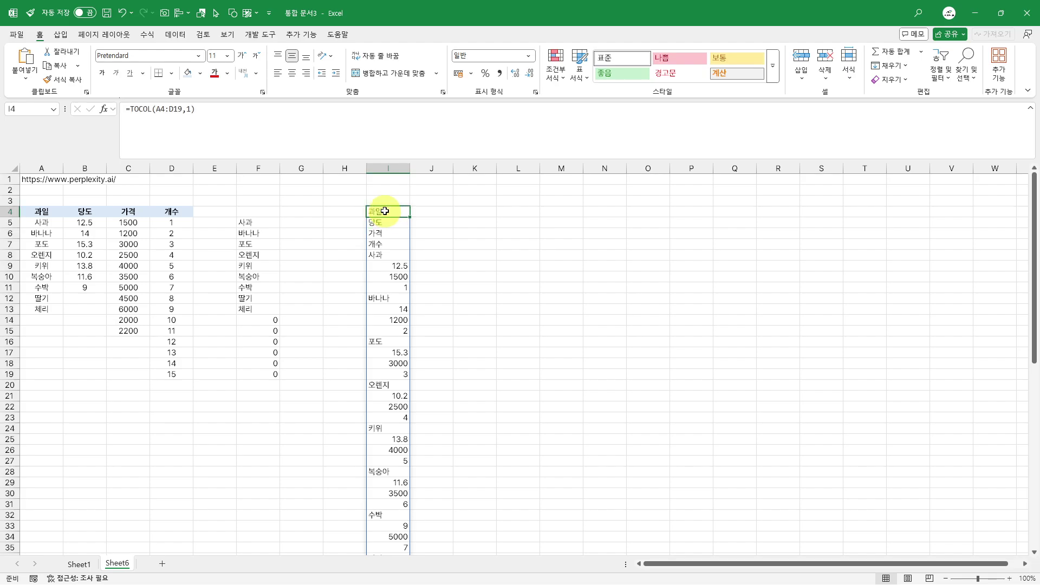
key(Delete)
key(Left)
key(Down)
key(Left)
key(Left)
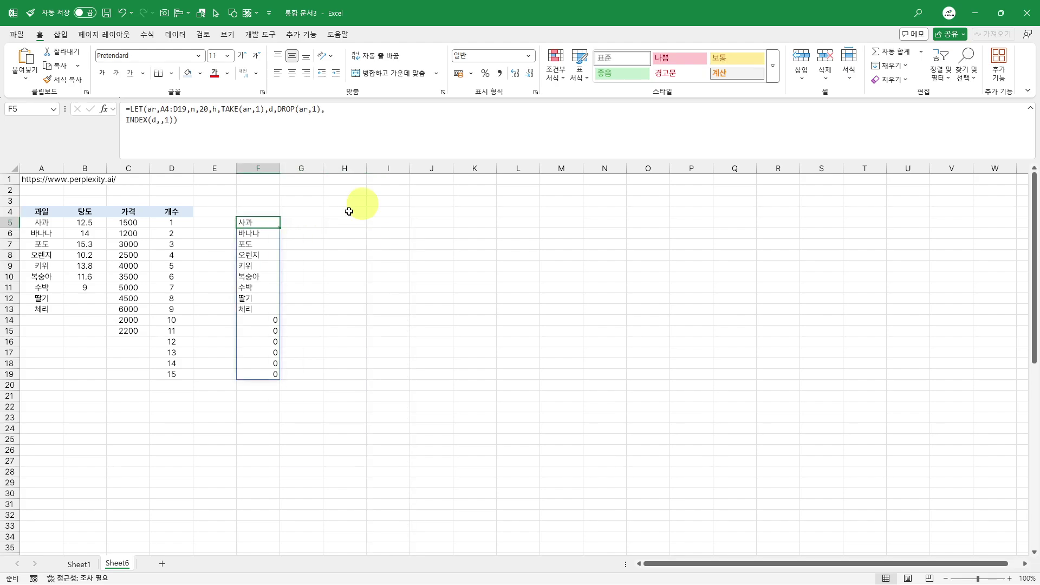
Wrap INDEX(d,,1) in F5's LET formula in TOCOL with ignore argument 3 to skip blanks and errors
click(181, 121)
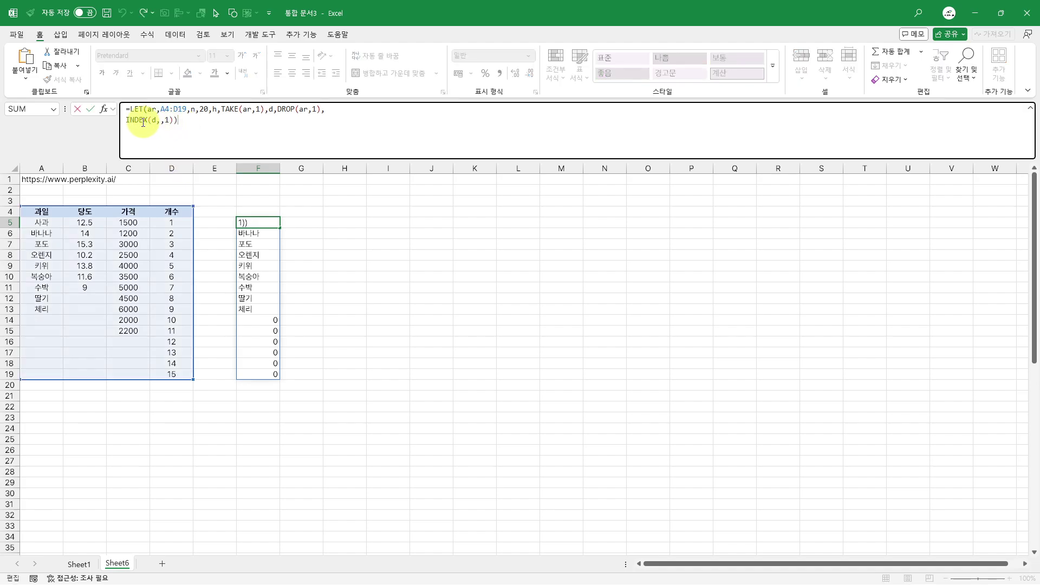
click(127, 120)
text(tocol()
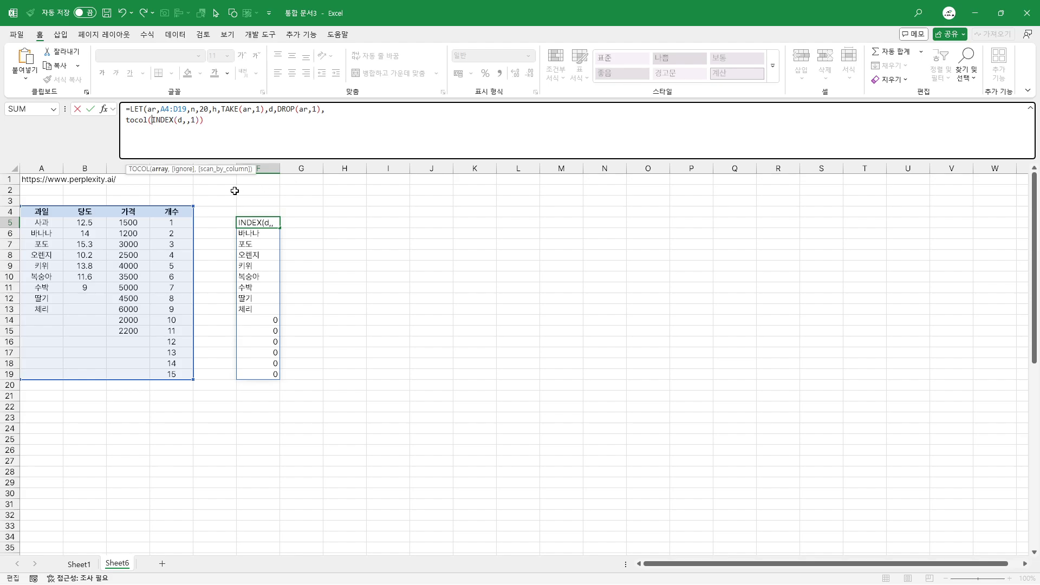
click(159, 168)
key(Right)
text(,)
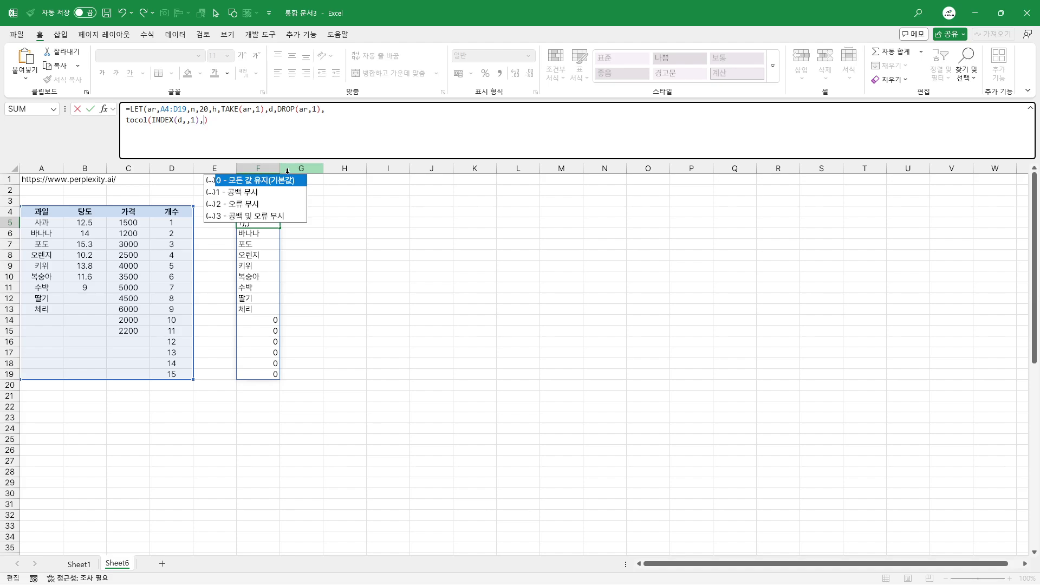
text(3)
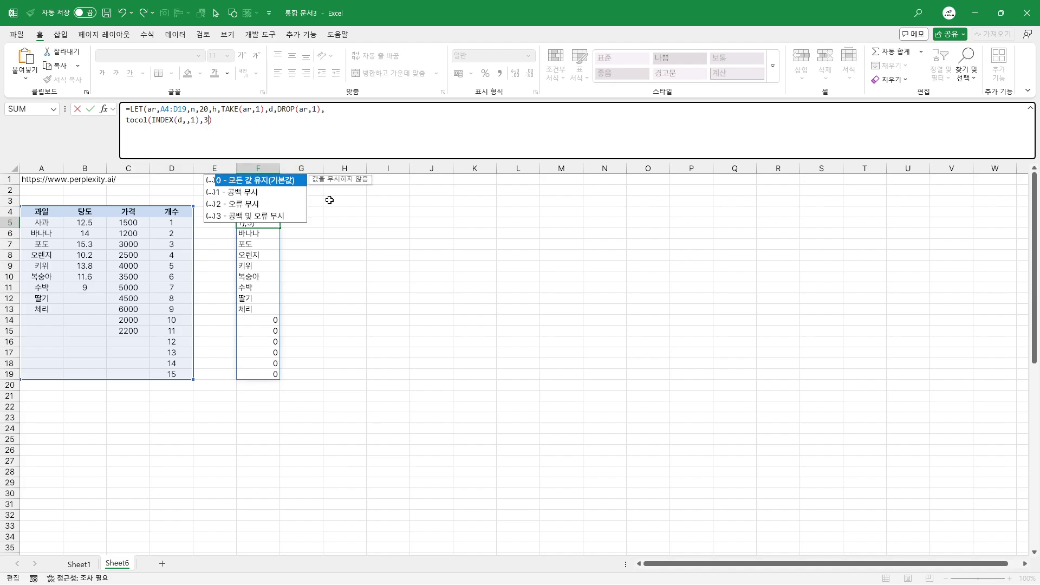
text()))
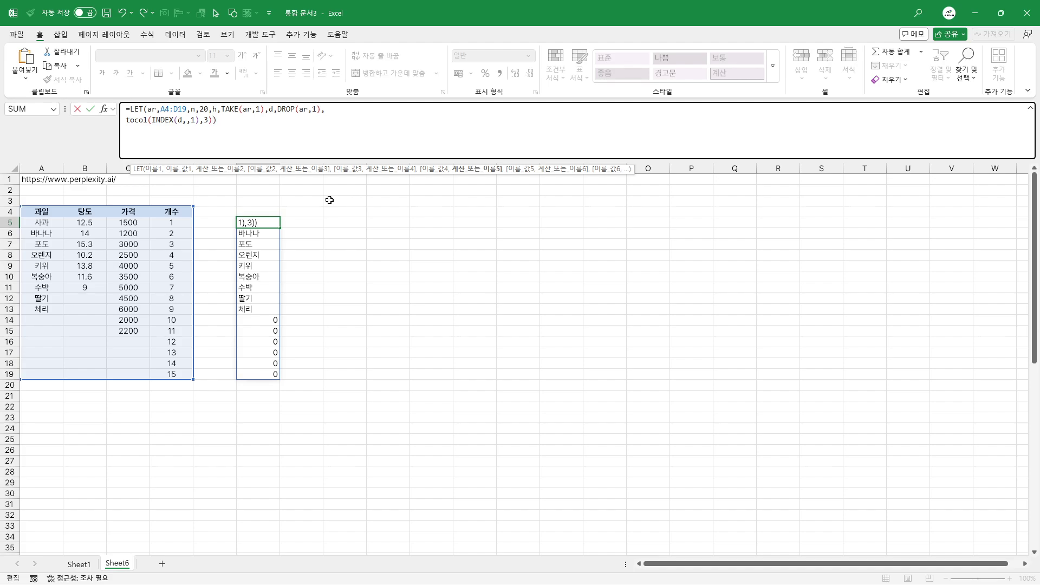
key(Return)
key(Up)
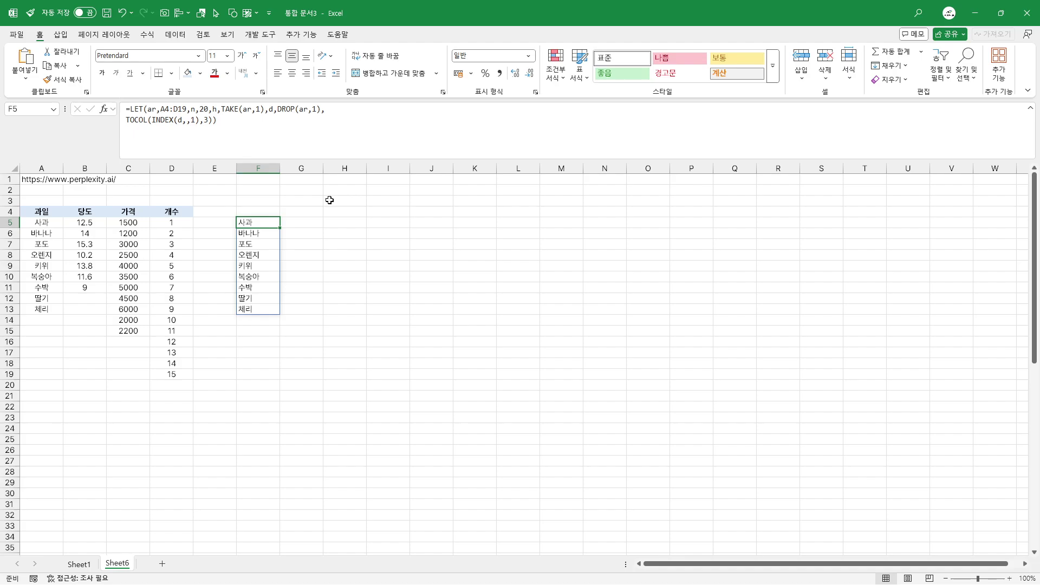
drag(276, 224, 260, 308)
click(259, 223)
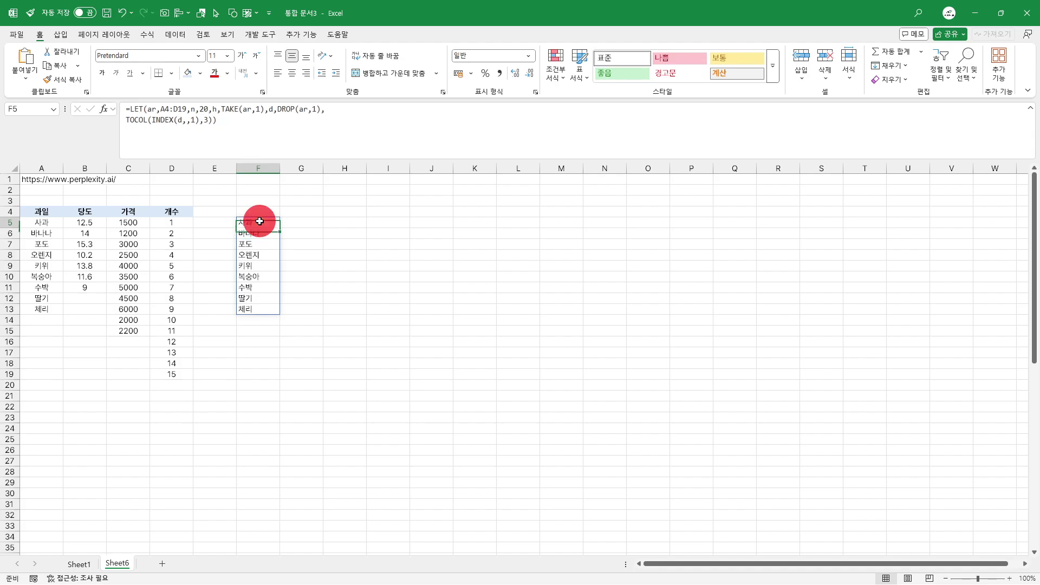
Test F5's formula with INDEX column numbers 4 and 2, comparing the spilled values with the source columns
click(196, 120)
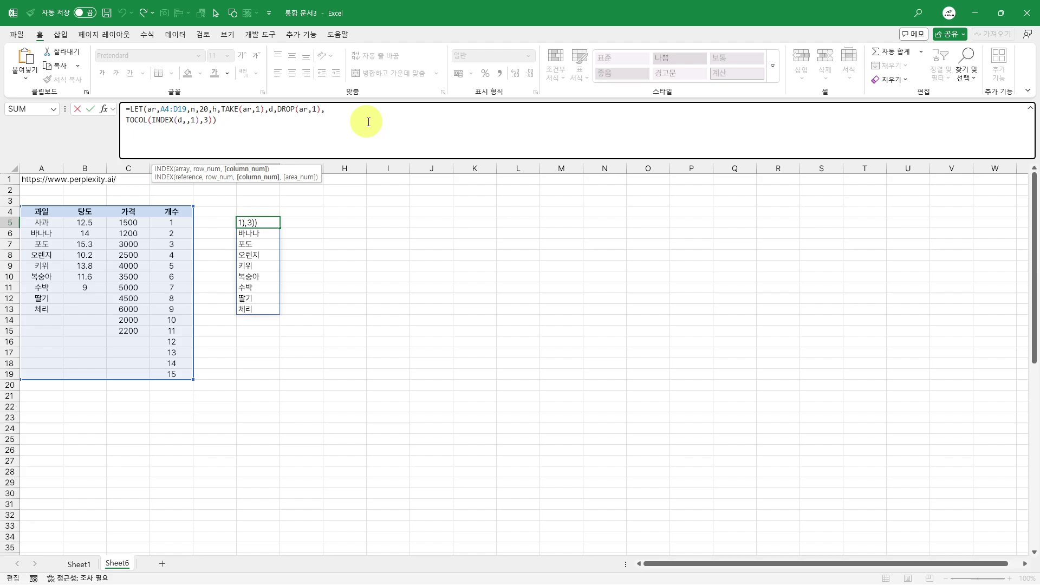
key(BackSpace)
text(4)
key(ctrl+Return)
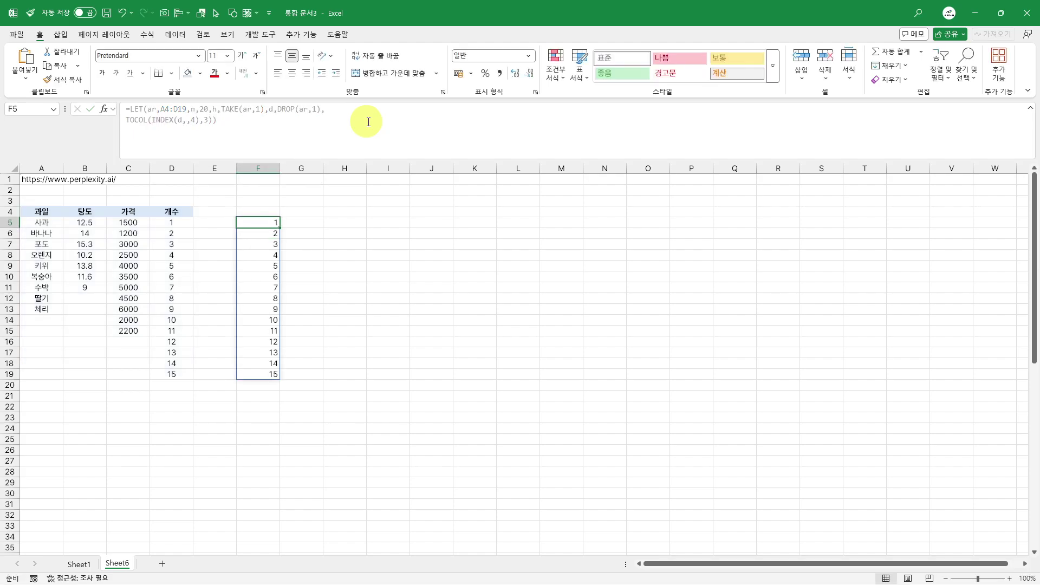
click(197, 142)
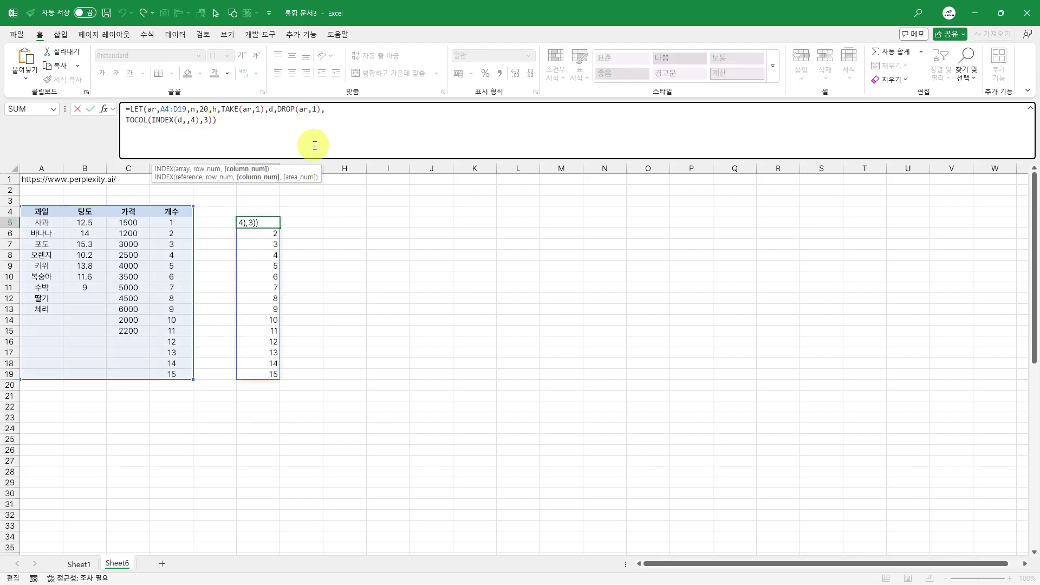
key(BackSpace)
text(2)
key(ctrl+Return)
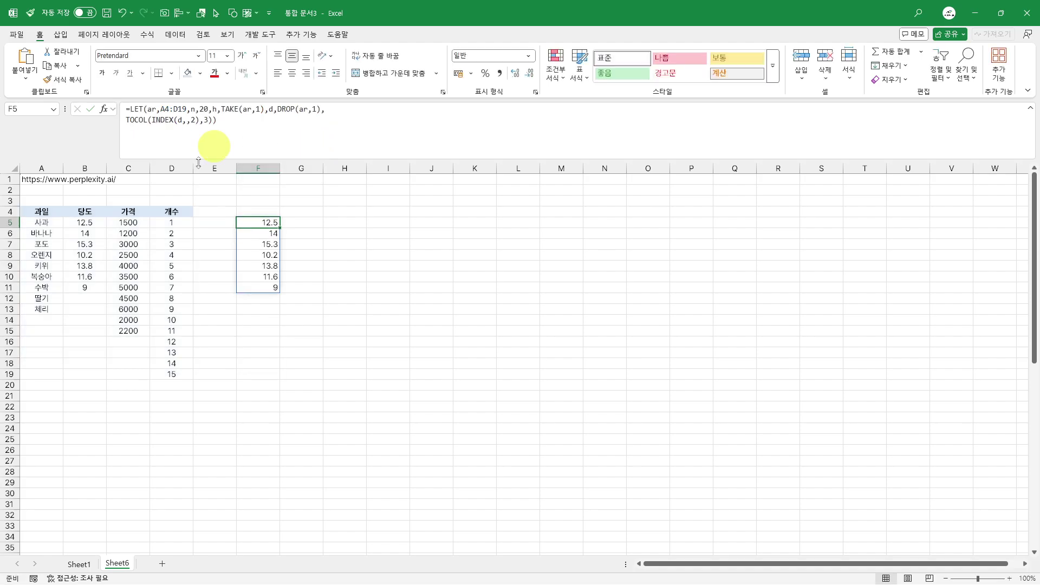
drag(86, 224, 87, 287)
click(254, 226)
Set the INDEX column number in F5's formula back to 1 and check the spilled 과일 list F5:F13
click(133, 124)
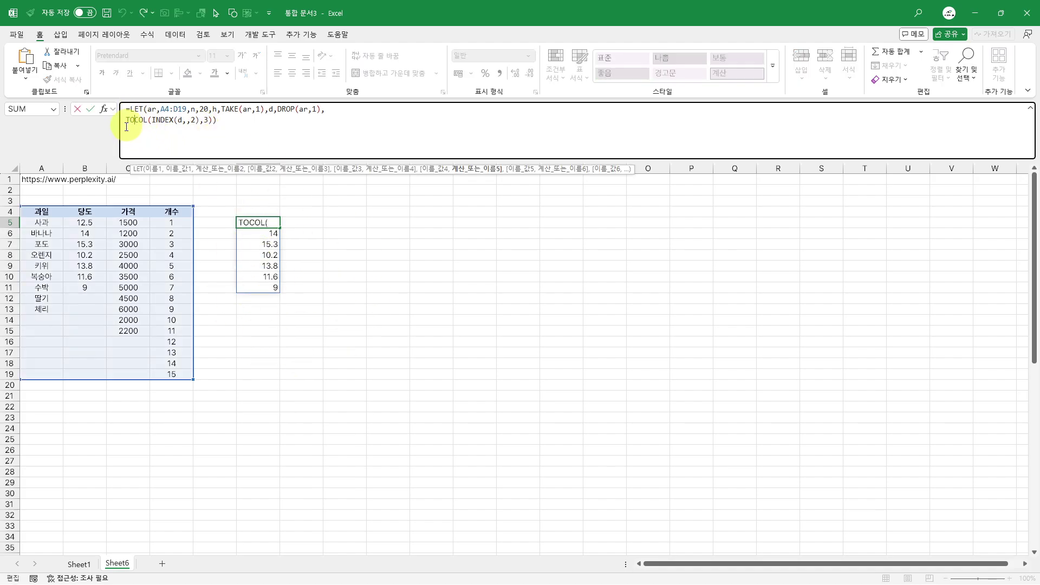
click(190, 120)
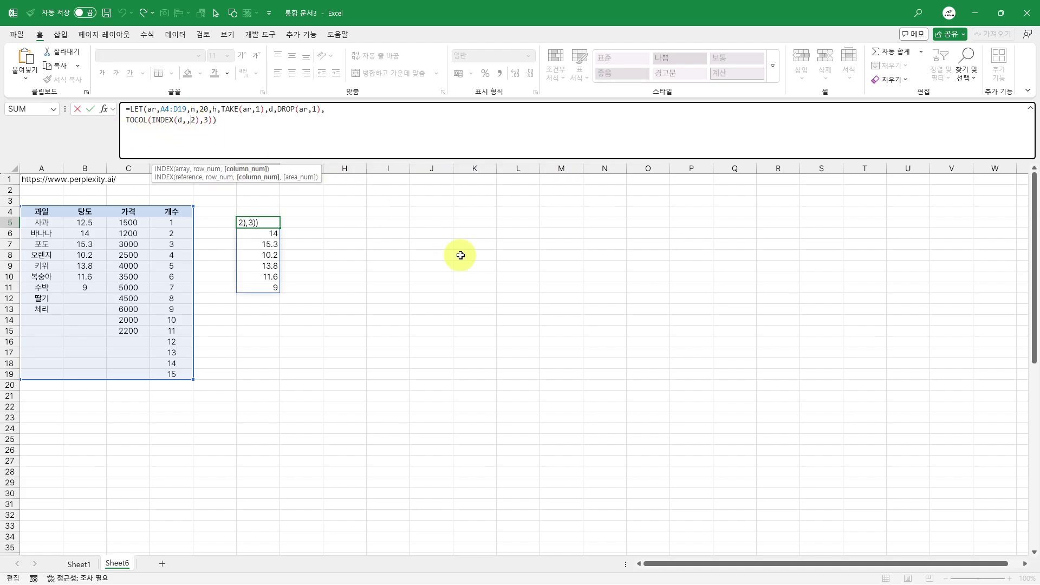
key(Delete)
text(1)
key(Return)
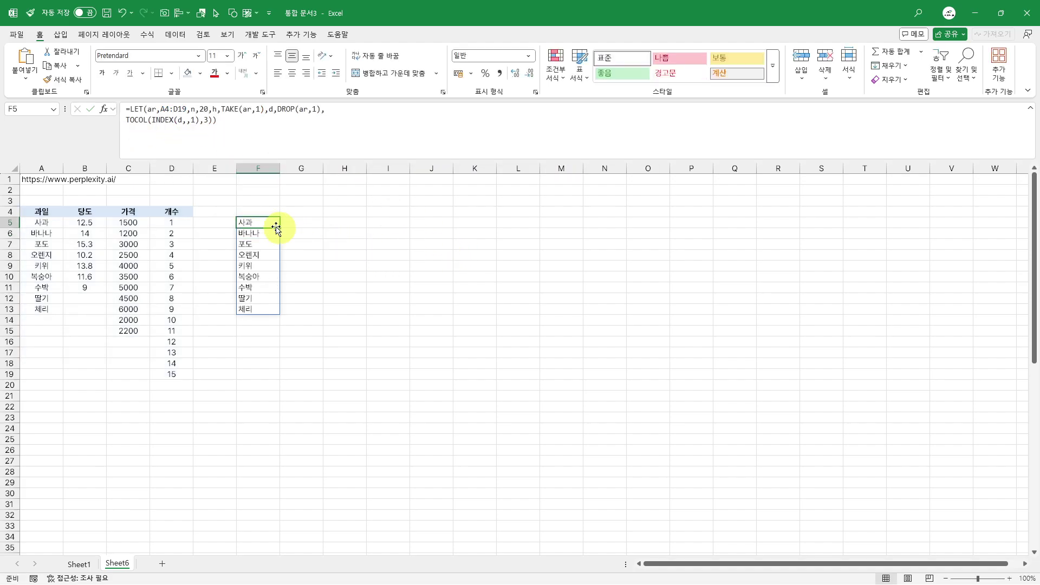
click(270, 225)
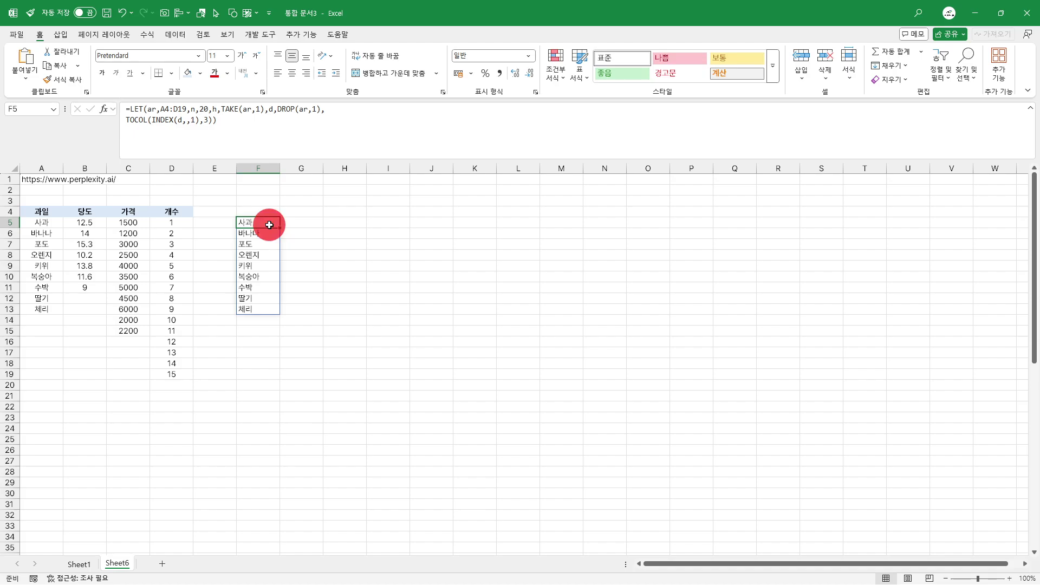
drag(269, 225, 271, 308)
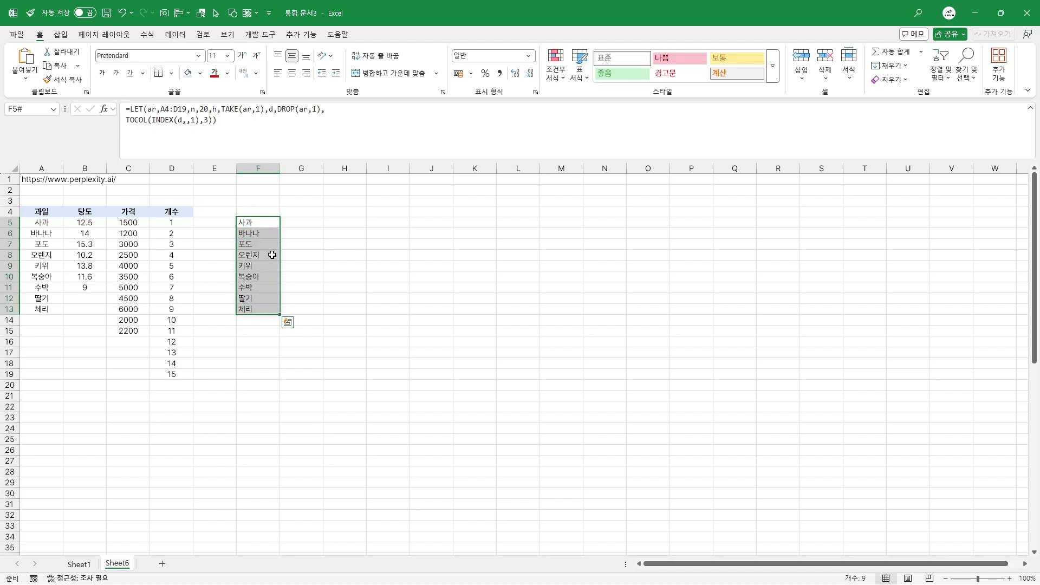
In F5's LET formula, introduce the name f with a nested LET that assigns the TOCOL(INDEX(d,,1),3) expression to a
click(270, 223)
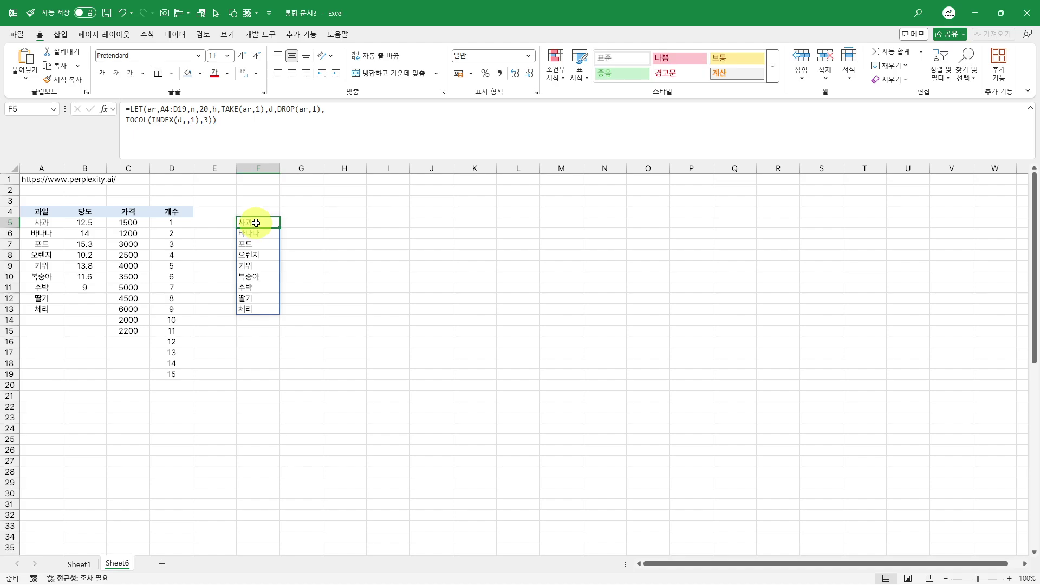
click(126, 120)
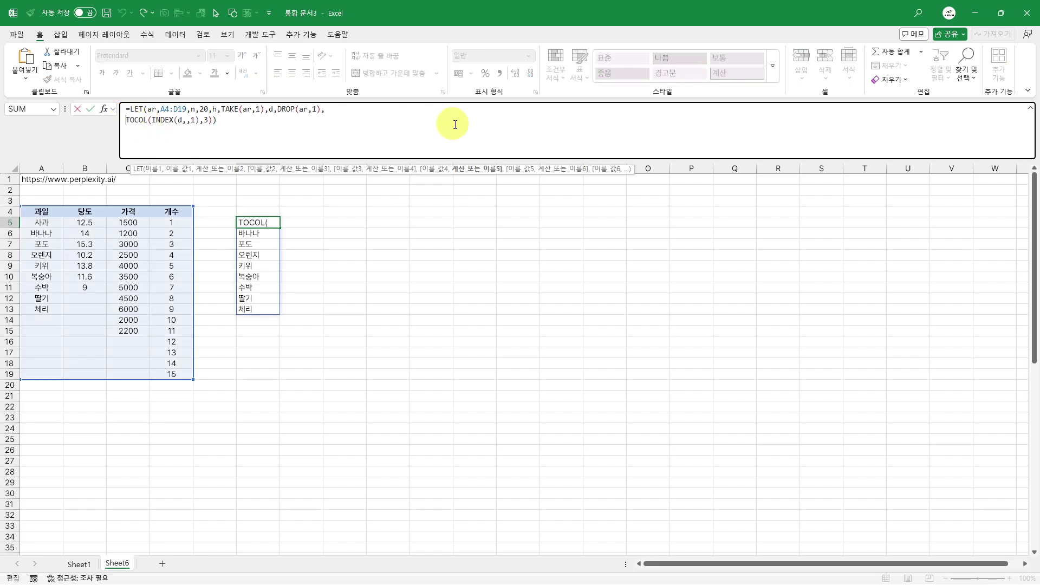
text(f,)
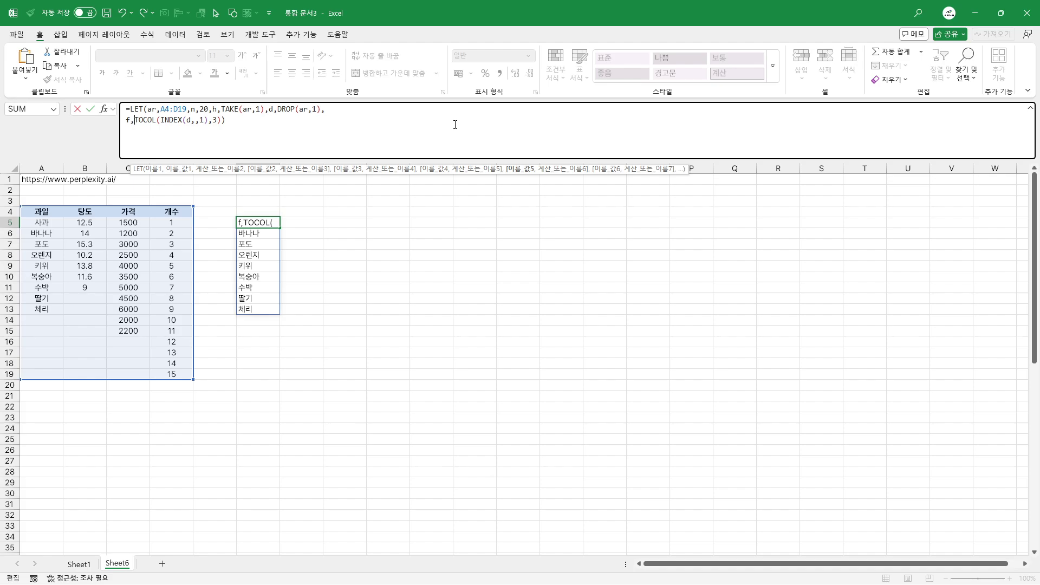
text(let()
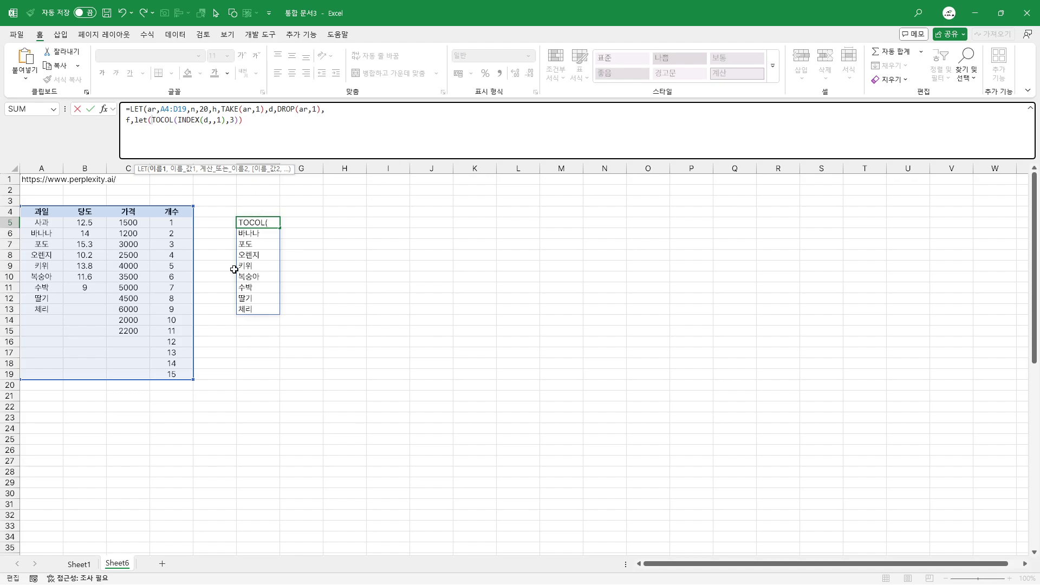
text(a,)
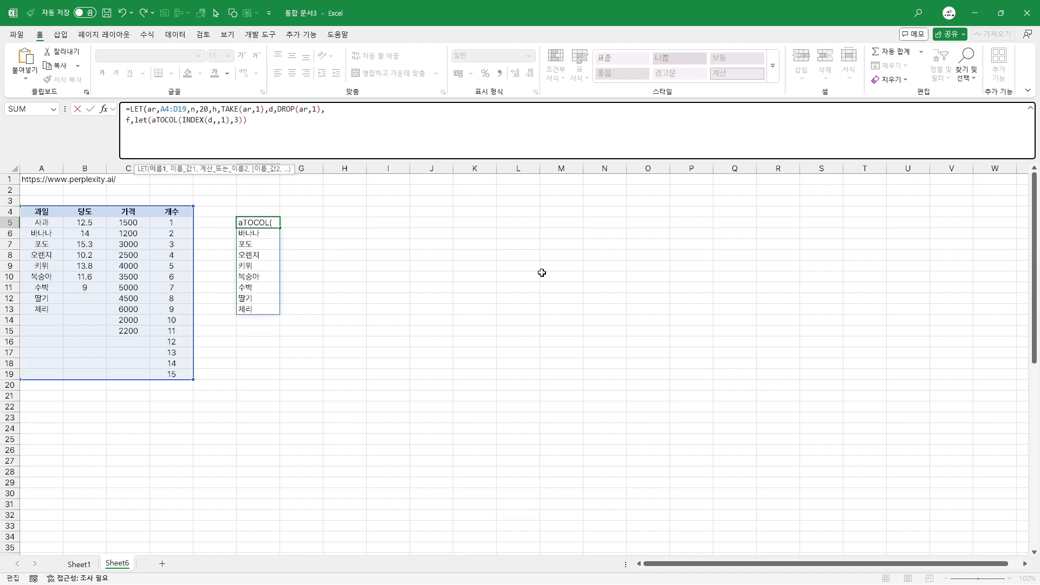
Make the nested LET in F5 return ROWS(a), moving its closing parenthesis to after that calculation
key(End)
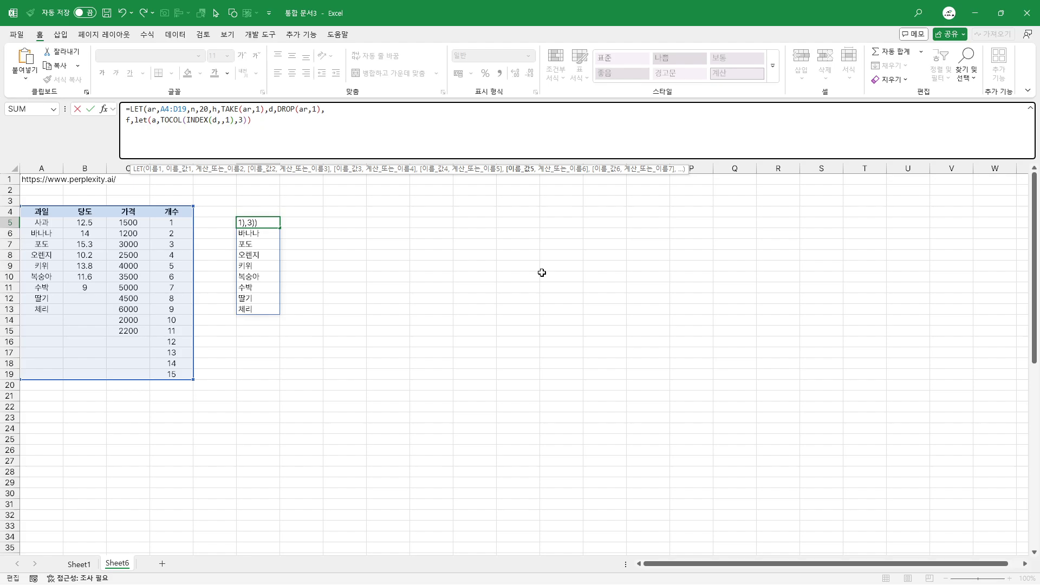
text(,)
text(rows(a))
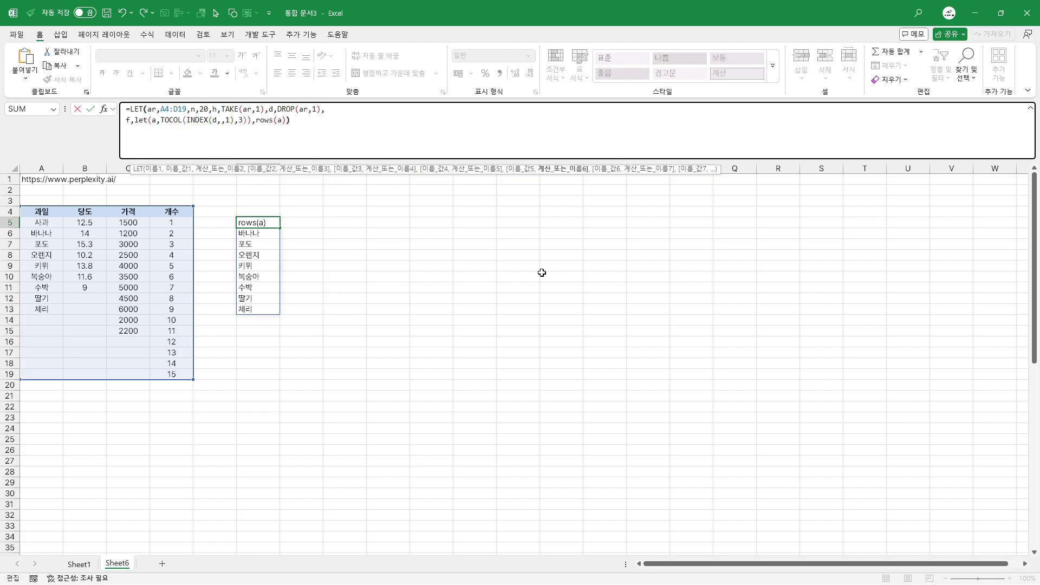
key(BackSpace)
click(258, 123)
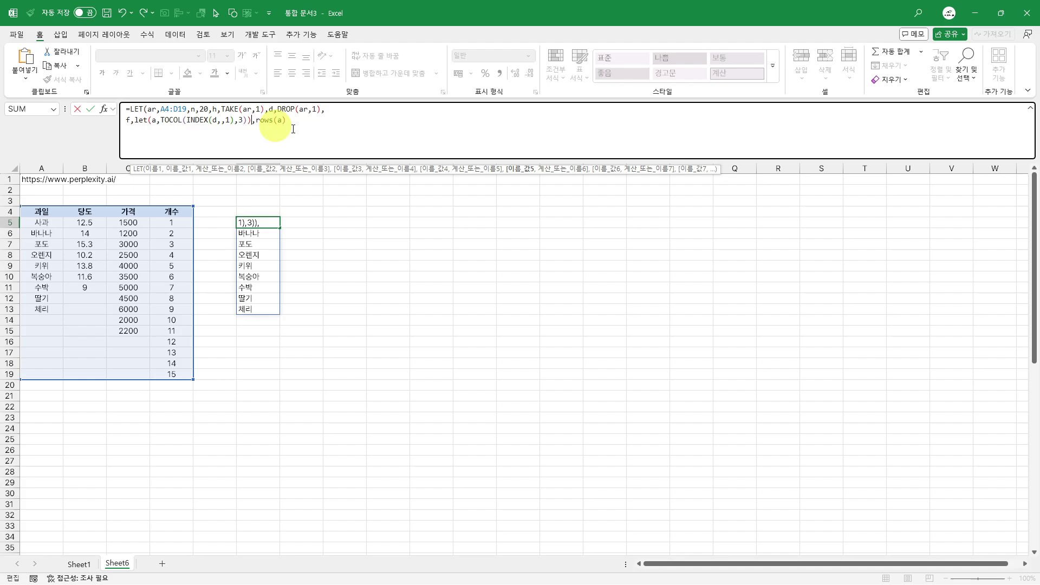
key(BackSpace)
click(319, 131)
text())
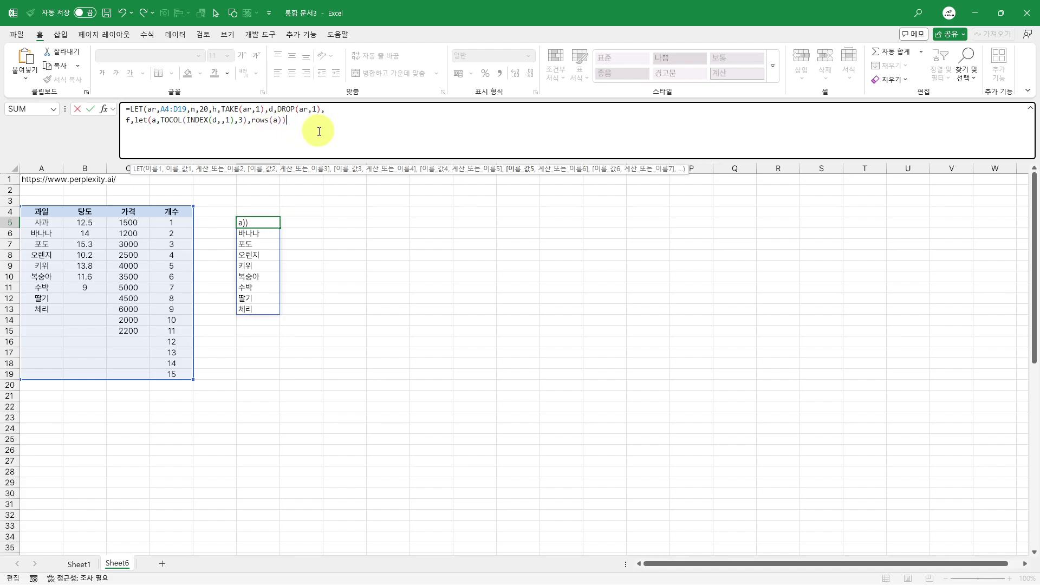
Return f on a new line as the final result of F5's formula and compare it with the 과일 items in A5:A13
text(,)
key(alt+Return)
text(f)
click(272, 119)
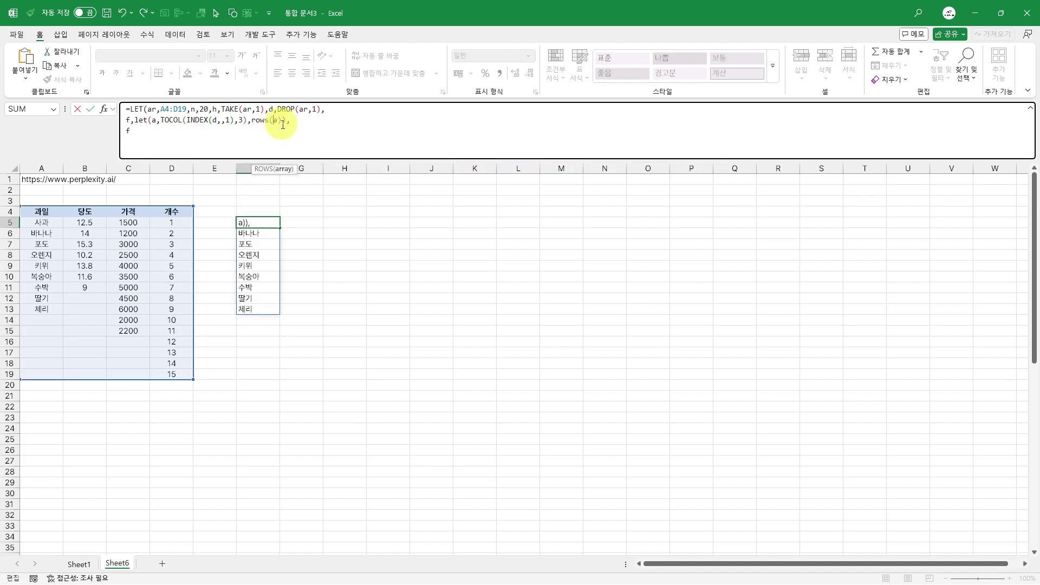
click(140, 133)
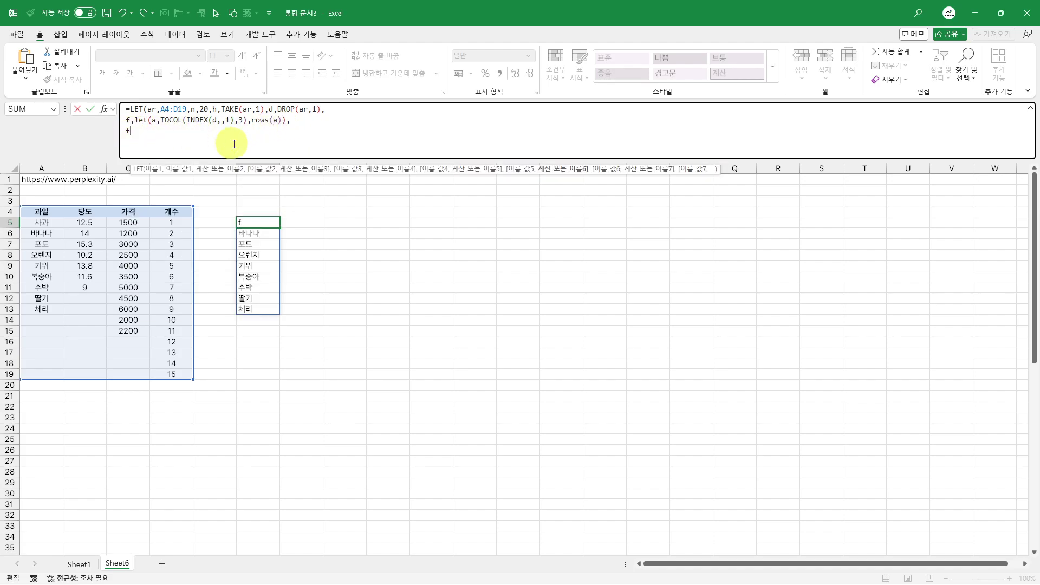
text())
key(Return)
key(Up)
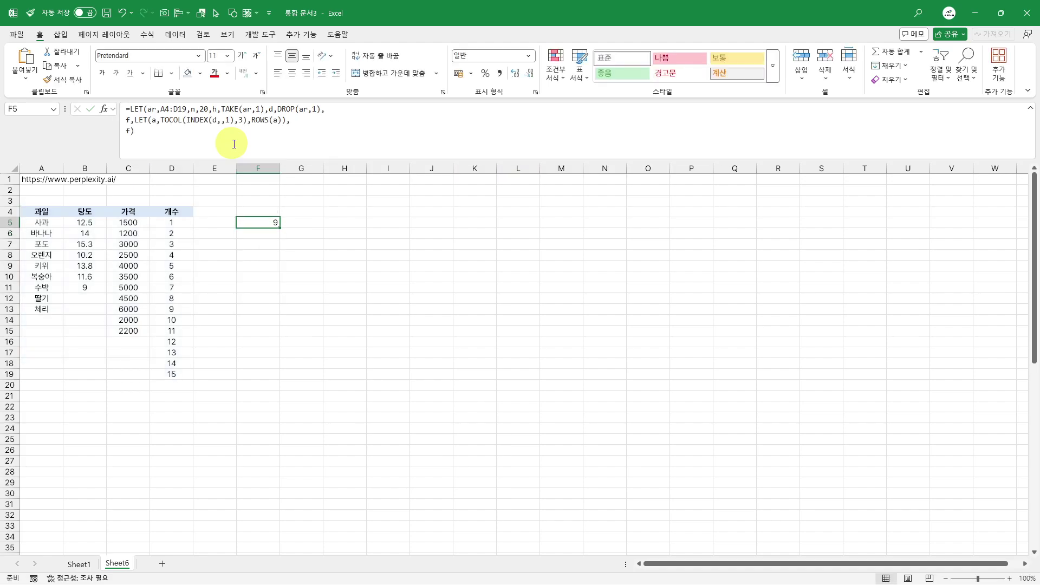
drag(49, 224, 43, 310)
click(271, 222)
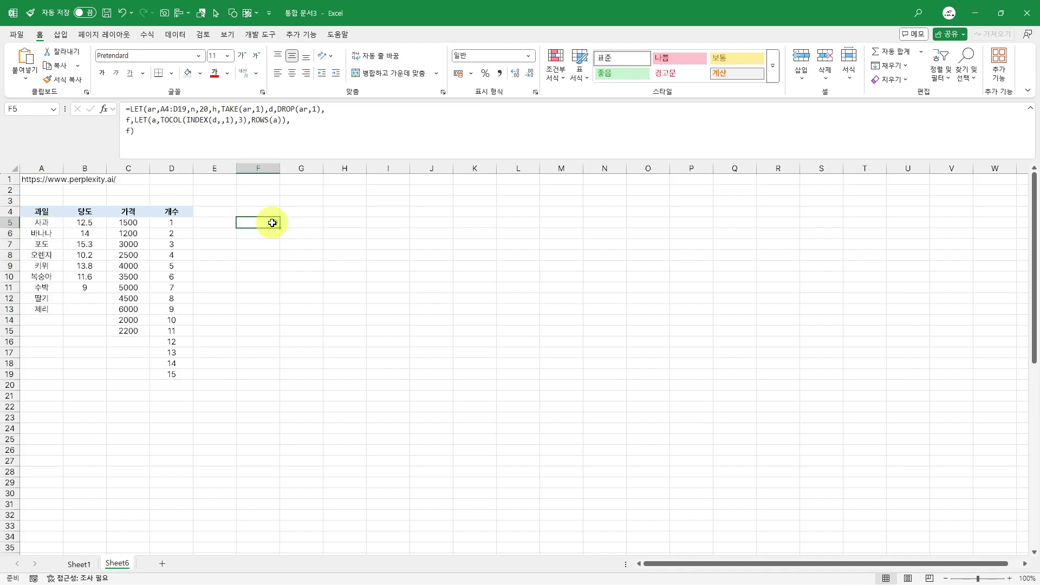
Test the row count in F5 with INDEX column number 2, comparing it with the 당도 values in B5:B11
click(228, 120)
key(BackSpace)
text(2)
key(Return)
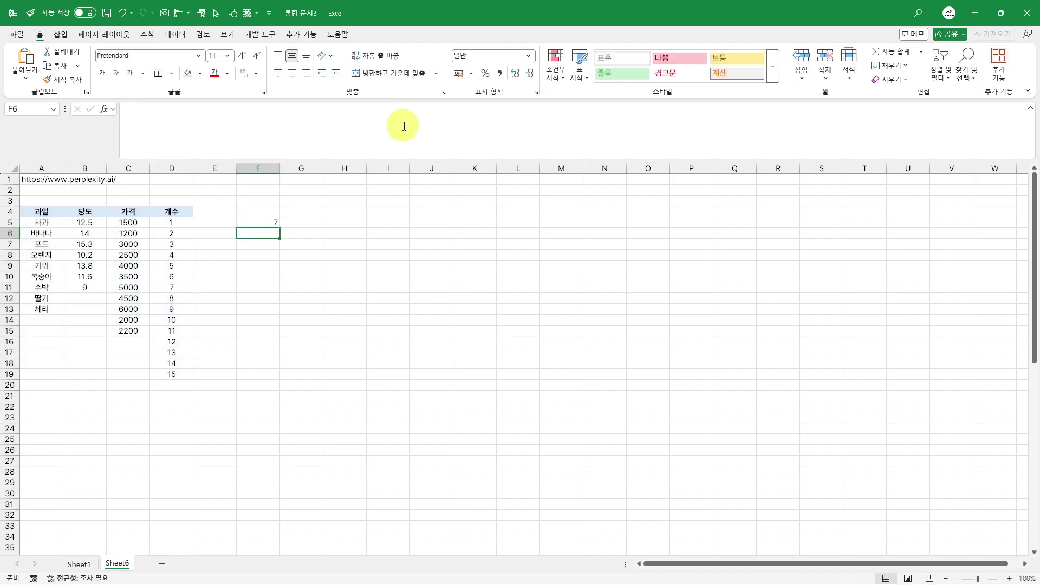
drag(86, 224, 85, 287)
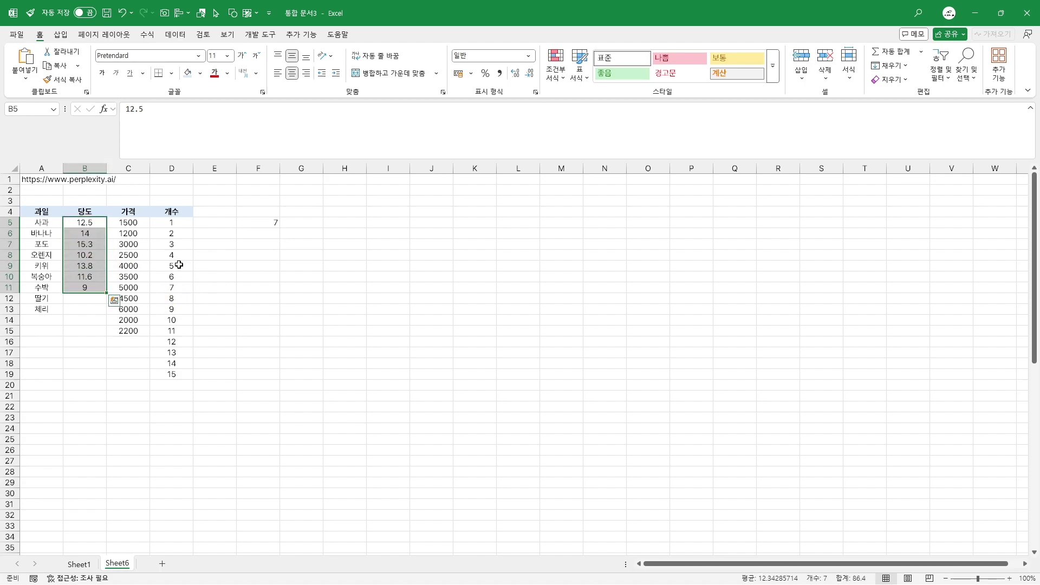
click(253, 227)
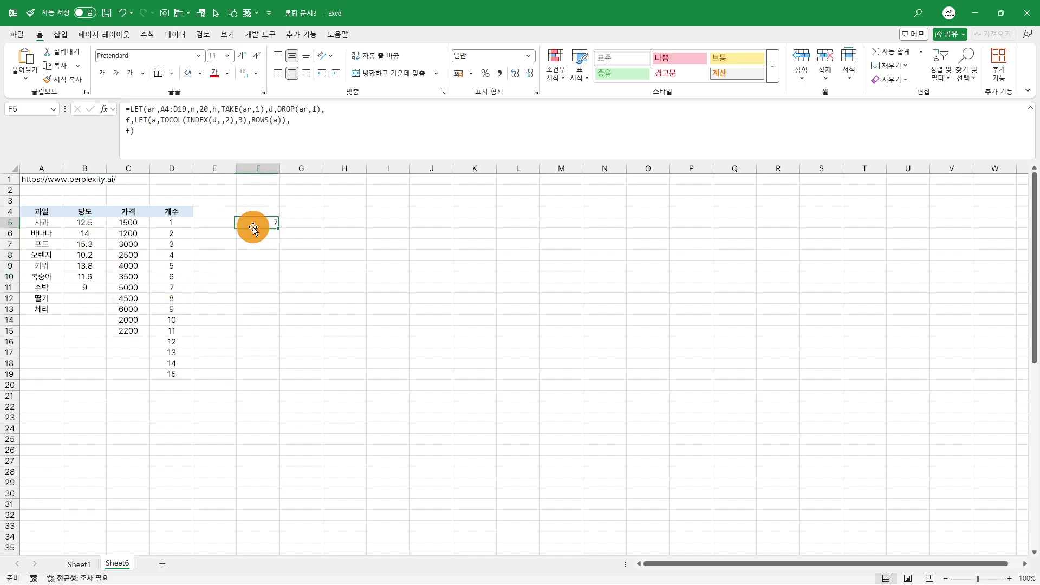
Set the INDEX column number in F5's formula back to 1 and recheck the count against A5:A13
click(225, 120)
key(Delete)
text(1)
key(Return)
key(Up)
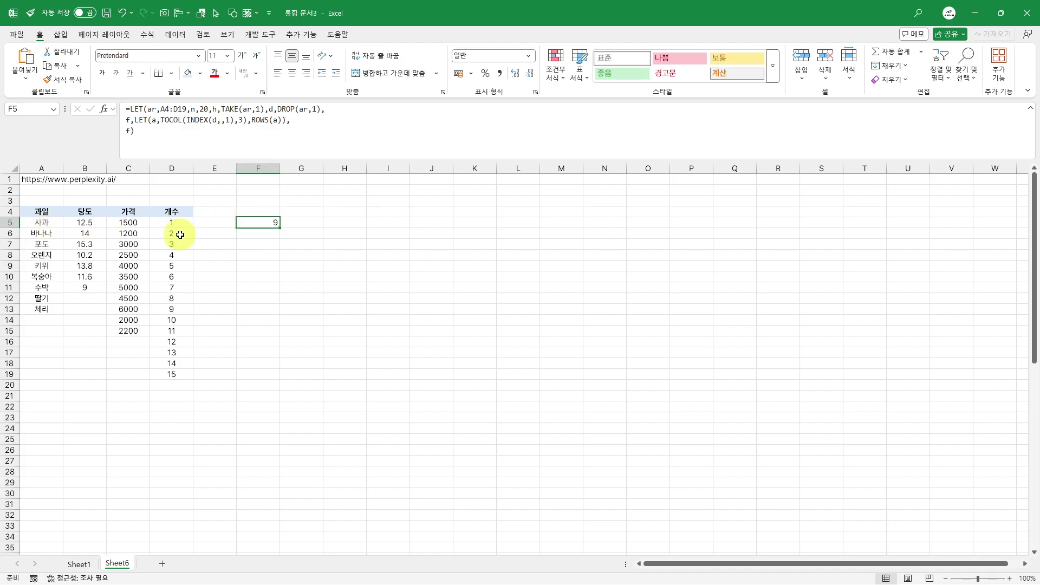
drag(51, 223, 56, 309)
click(263, 225)
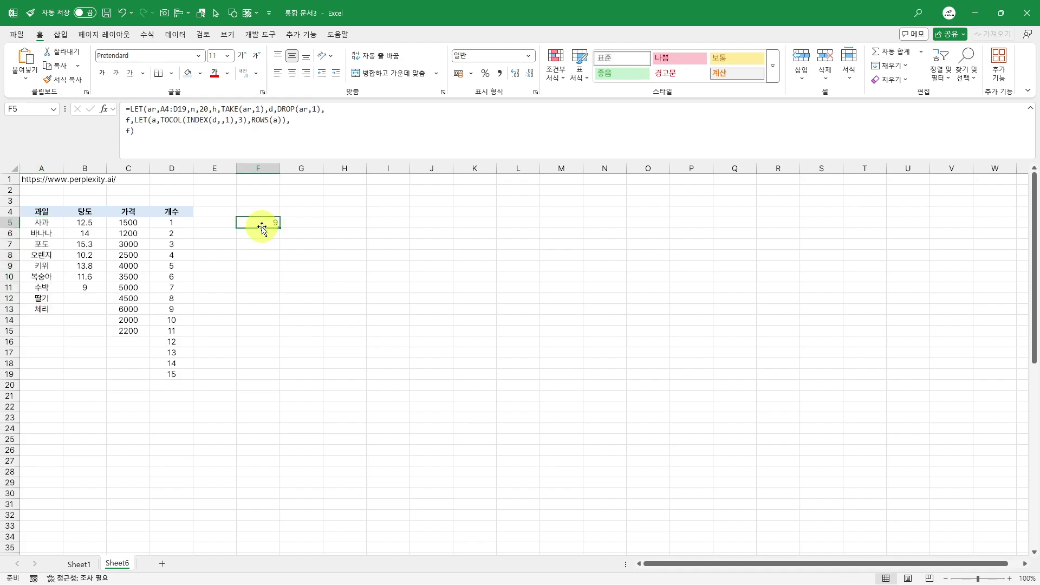
Review n,20 in F5's formula without changing it, and note the random-number range 1~9 in H5 and the quantity 20개 in I5
drag(190, 109, 212, 110)
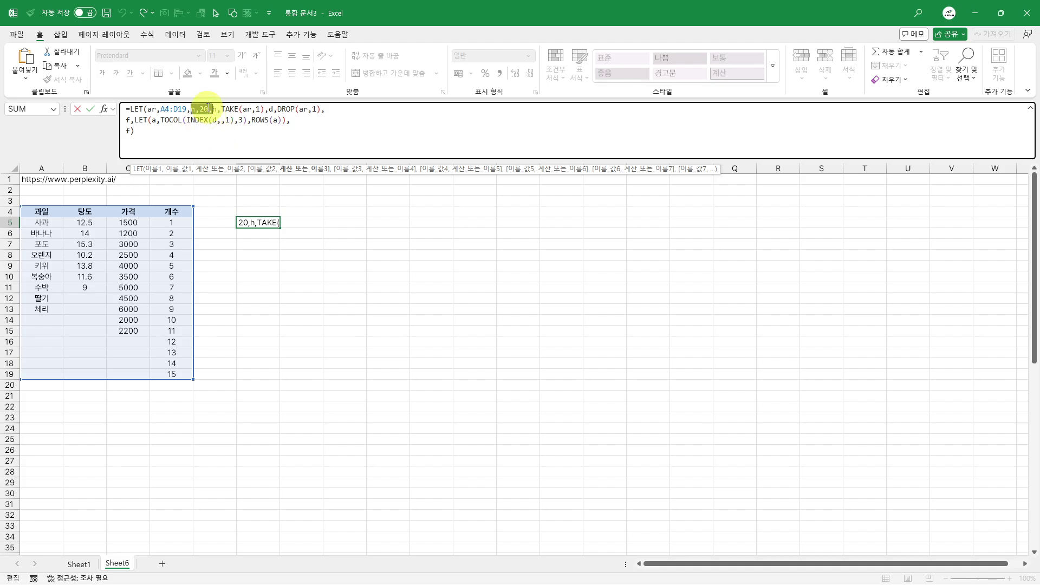
key(Escape)
click(343, 225)
text(1)
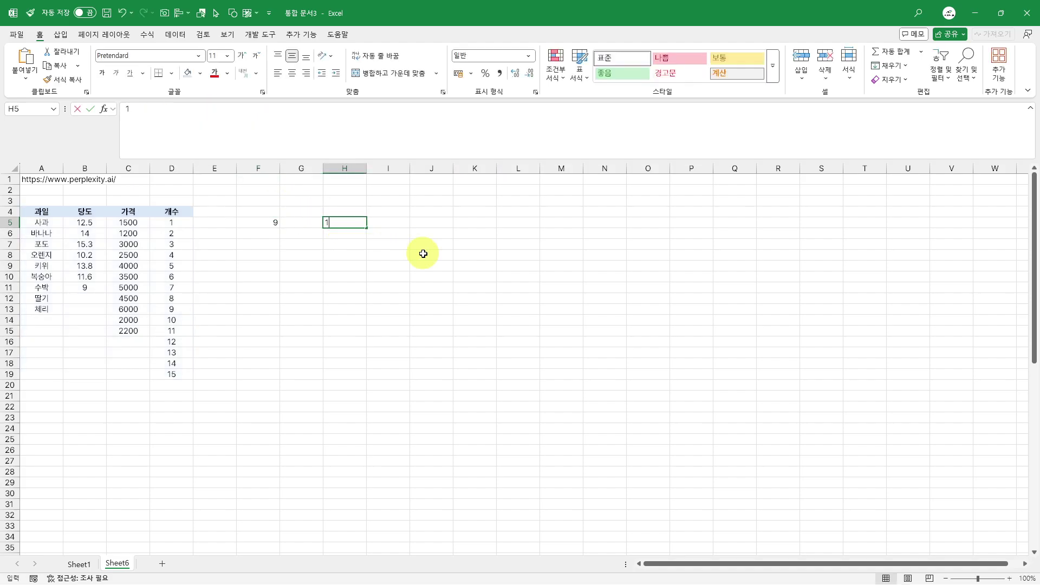
text(~9)
key(Tab)
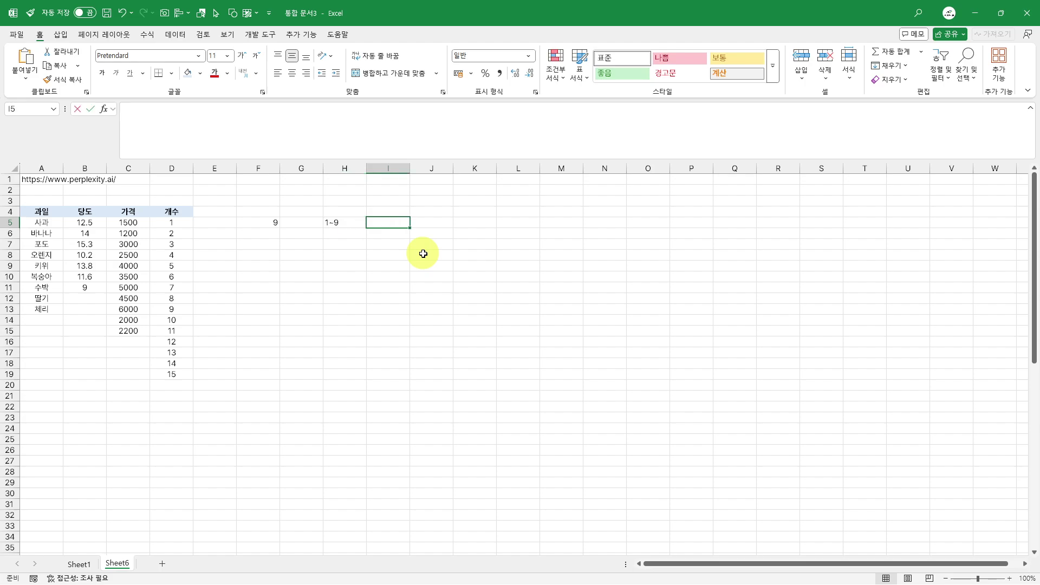
text(20)
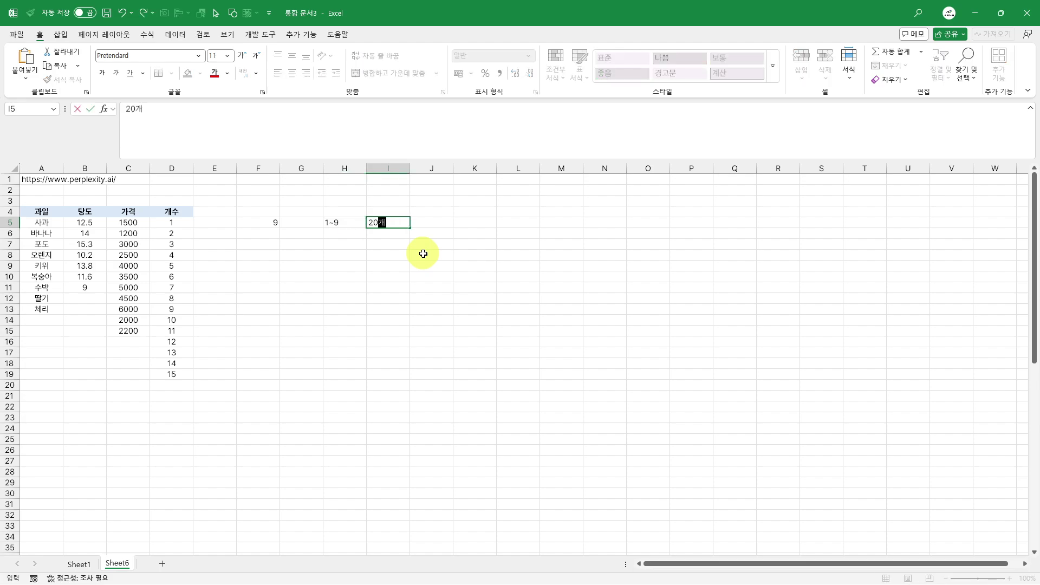
text(개)
key(Return)
Wrap ROWS(a) in F5's nested LET in RANDARRAY(n,,1,ROWS(a)) to generate n random numbers from 1 up to the item count
click(274, 228)
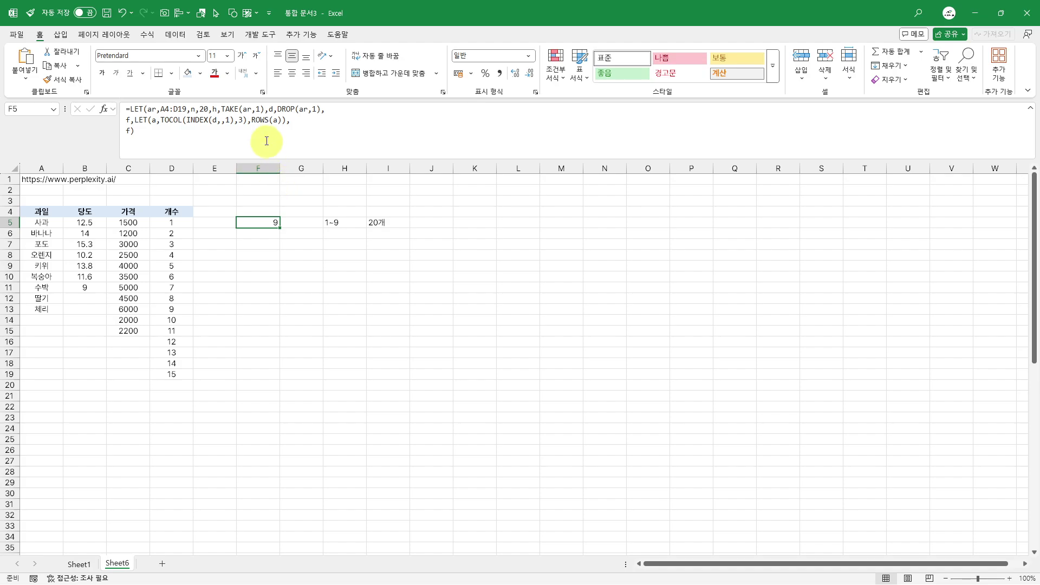
click(257, 123)
text(ㄱ)
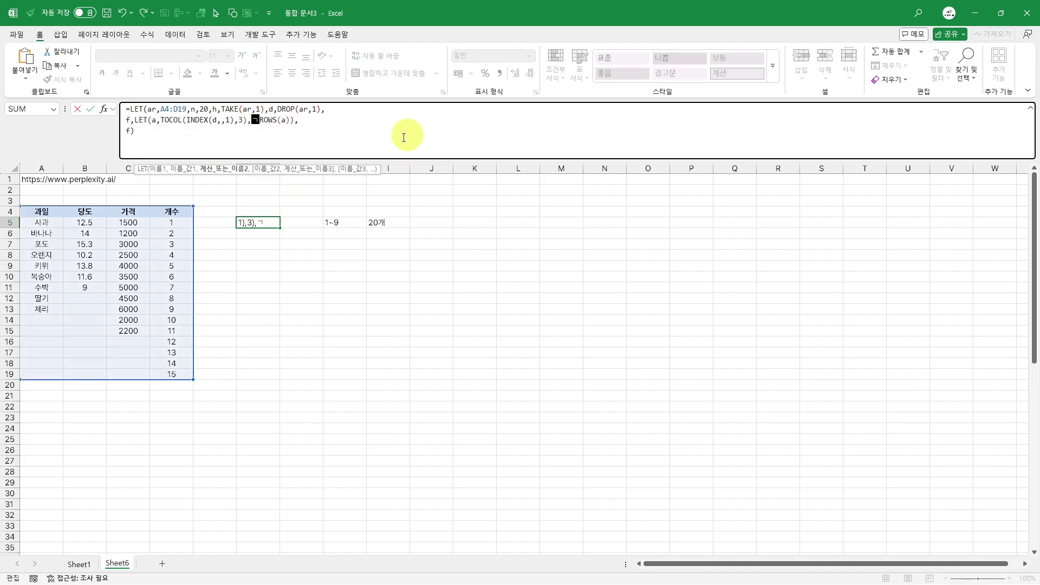
key(BackSpace)
text(randa)
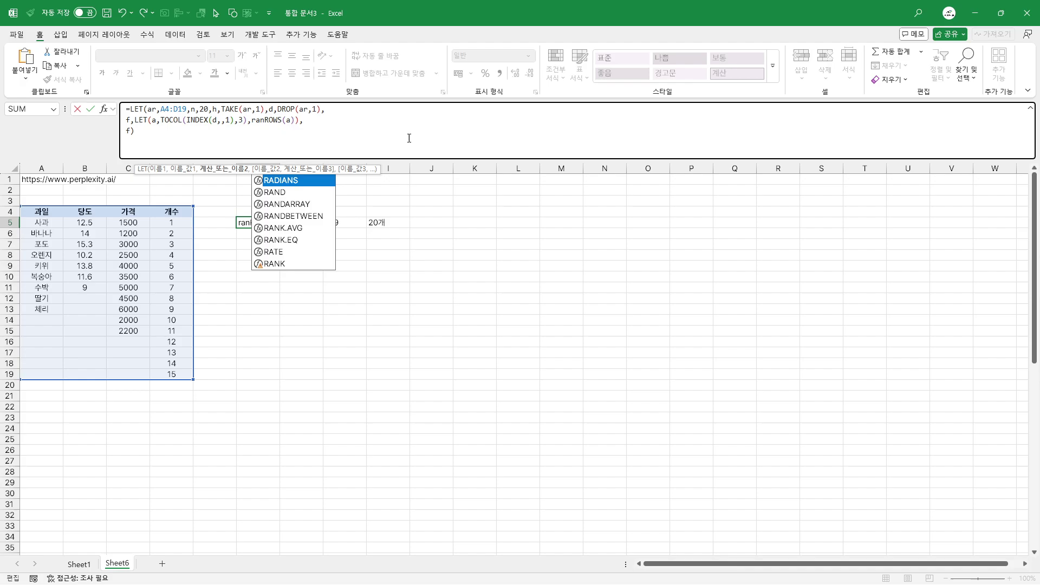
text(rr)
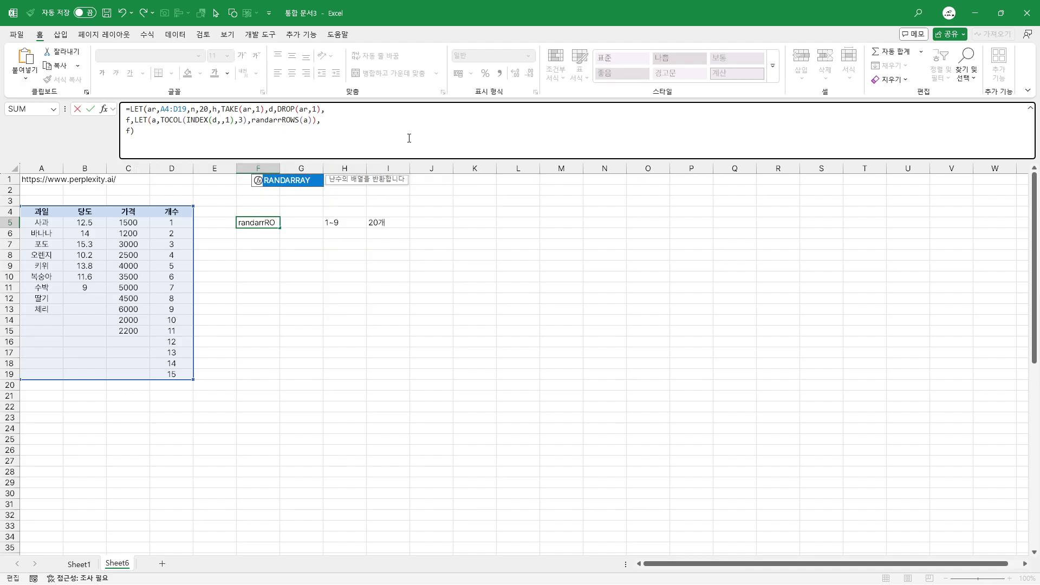
key(Tab)
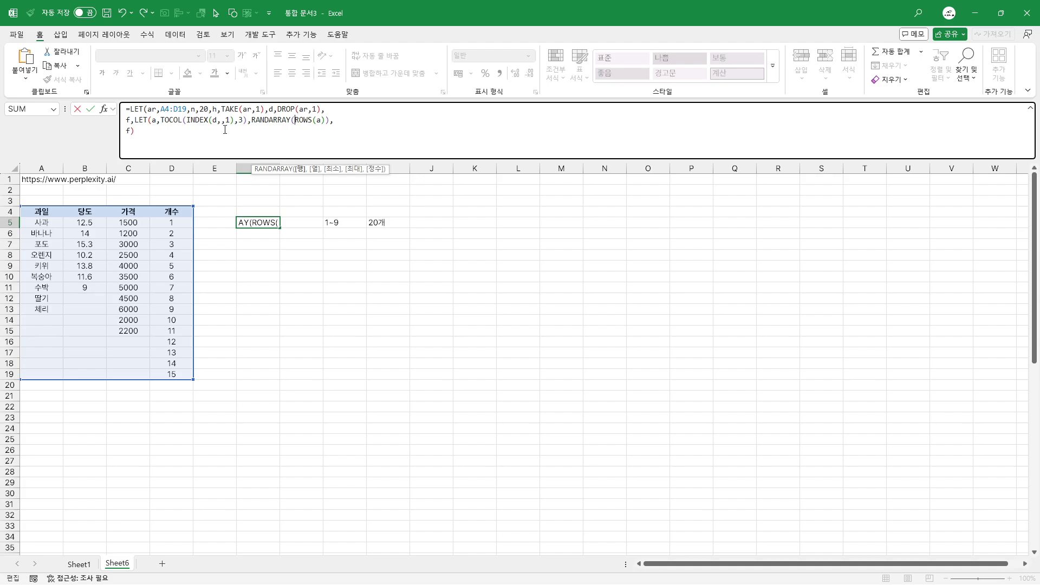
text(n,,1,)
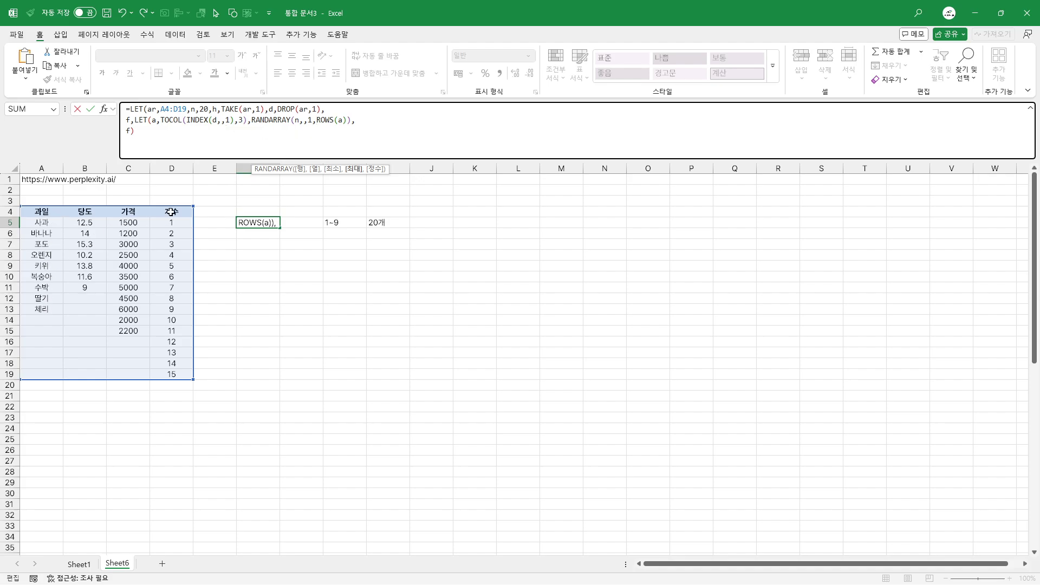
text(,)
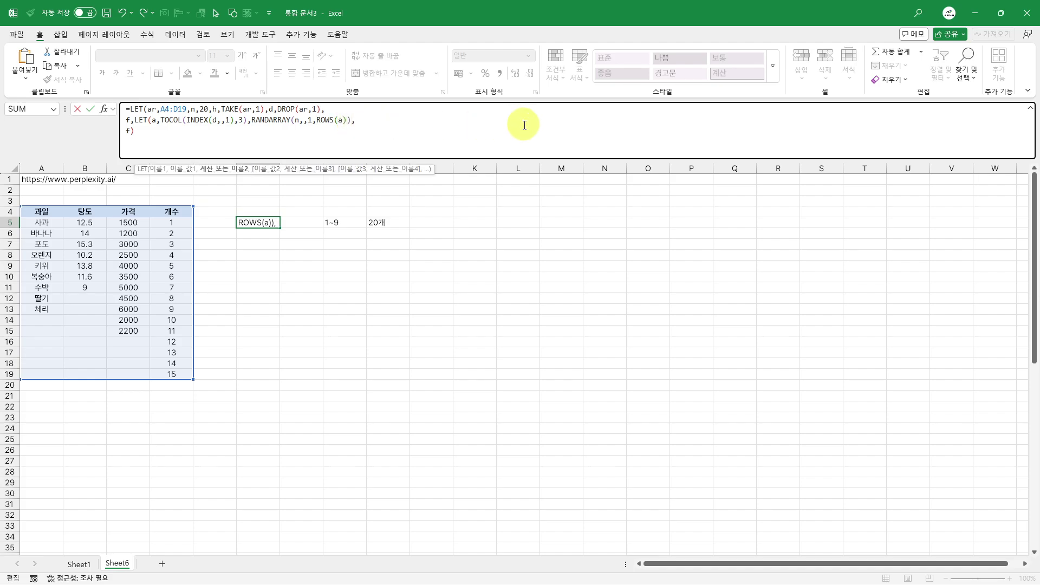
text())
key(Return)
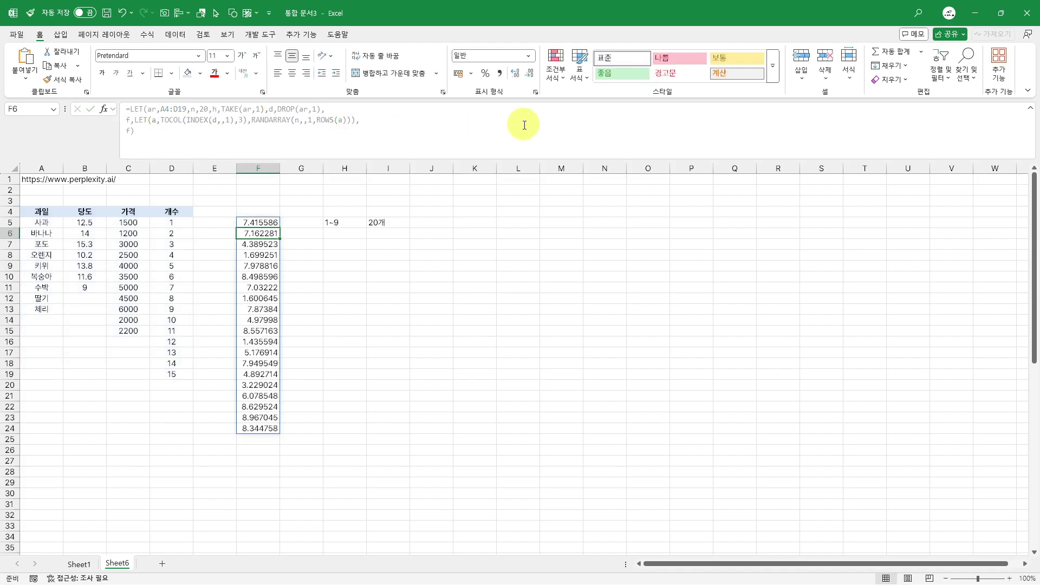
key(Up)
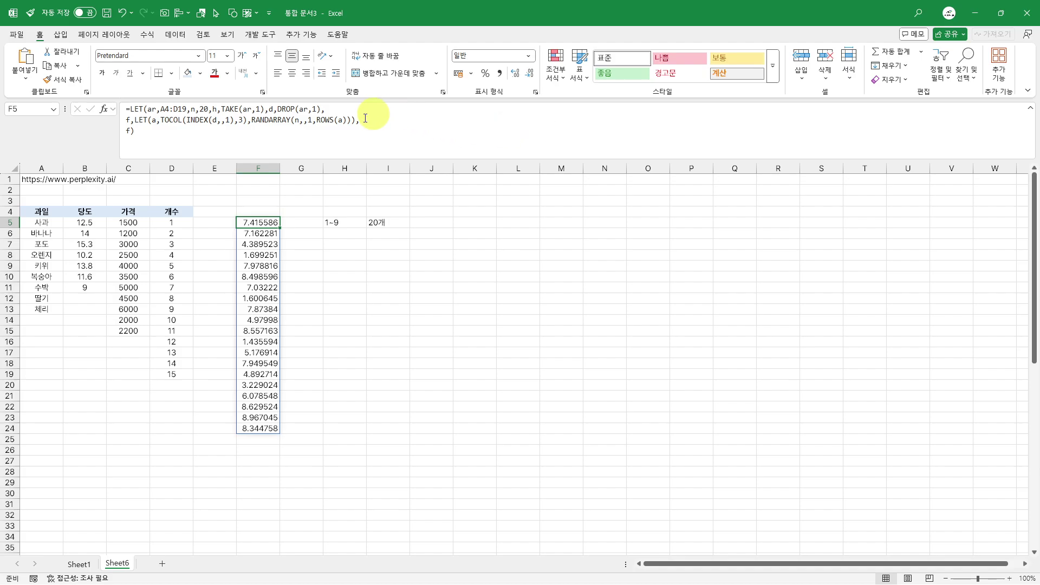
Add integer argument 1 to RANDARRAY in F5's formula and recalculate the sheet twice to check the random whole numbers
click(348, 120)
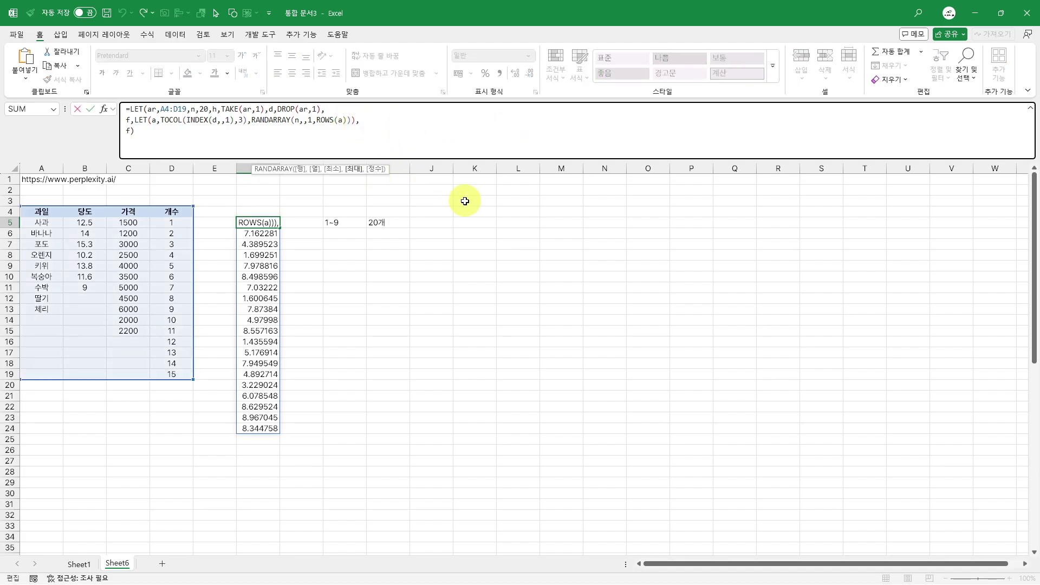
text(,1)
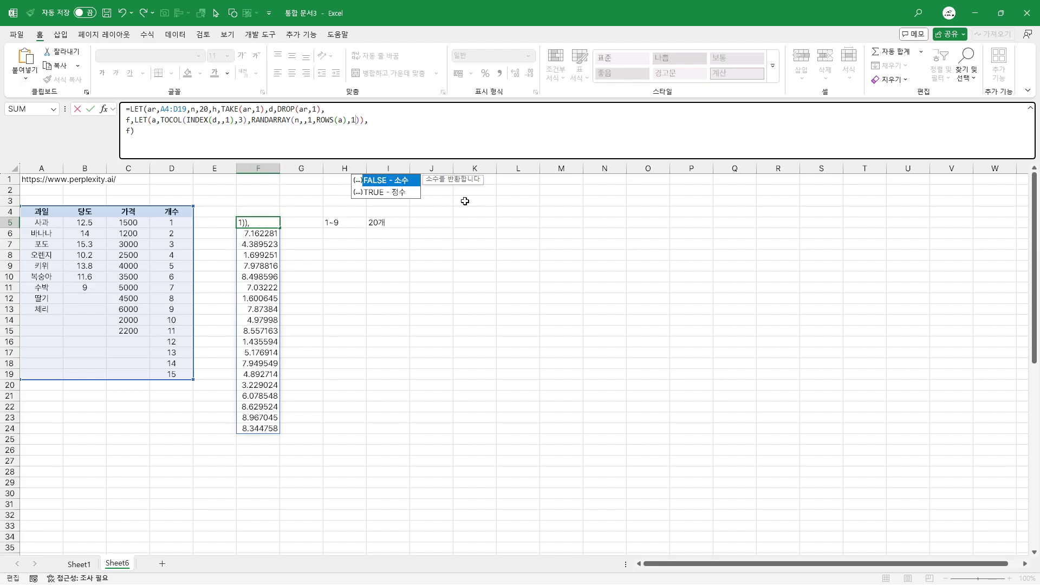
key(Return)
key(Up)
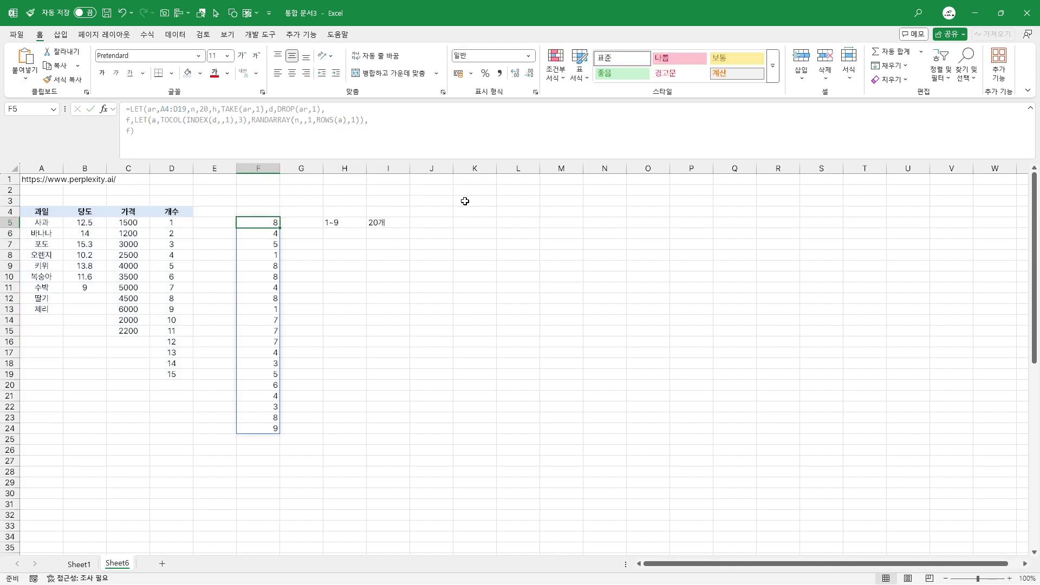
key(F9)
key(F9)
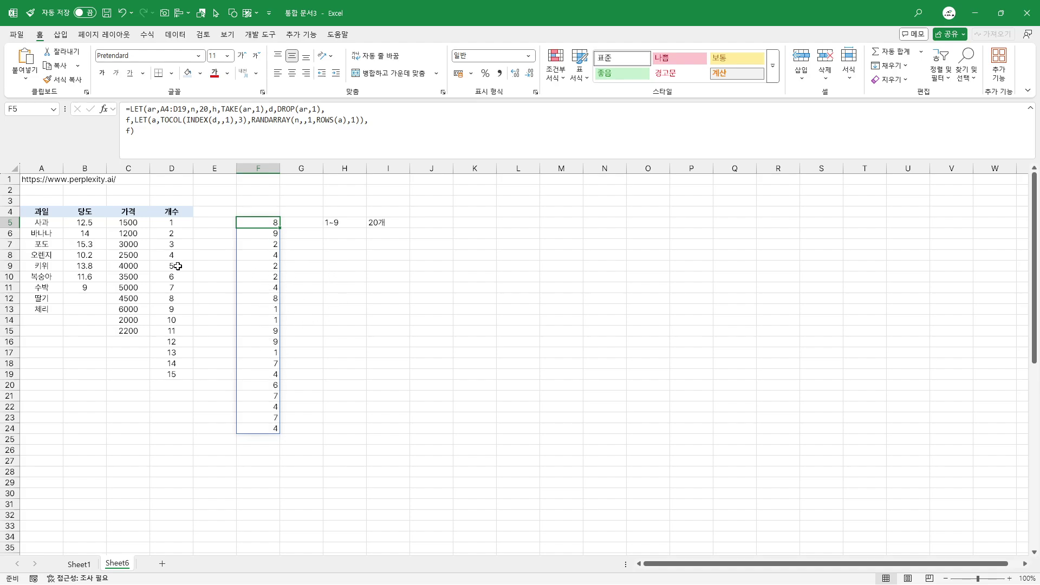
Compare the fruit items in A5:A13 with the random whole numbers in F5:F24
drag(42, 223, 39, 309)
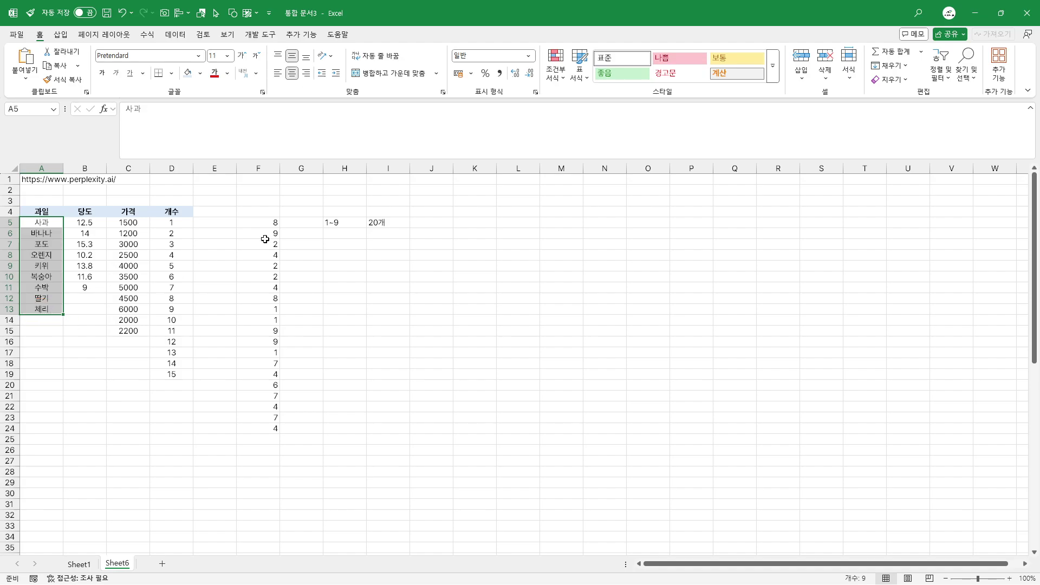
click(269, 222)
drag(253, 428, 273, 223)
click(273, 223)
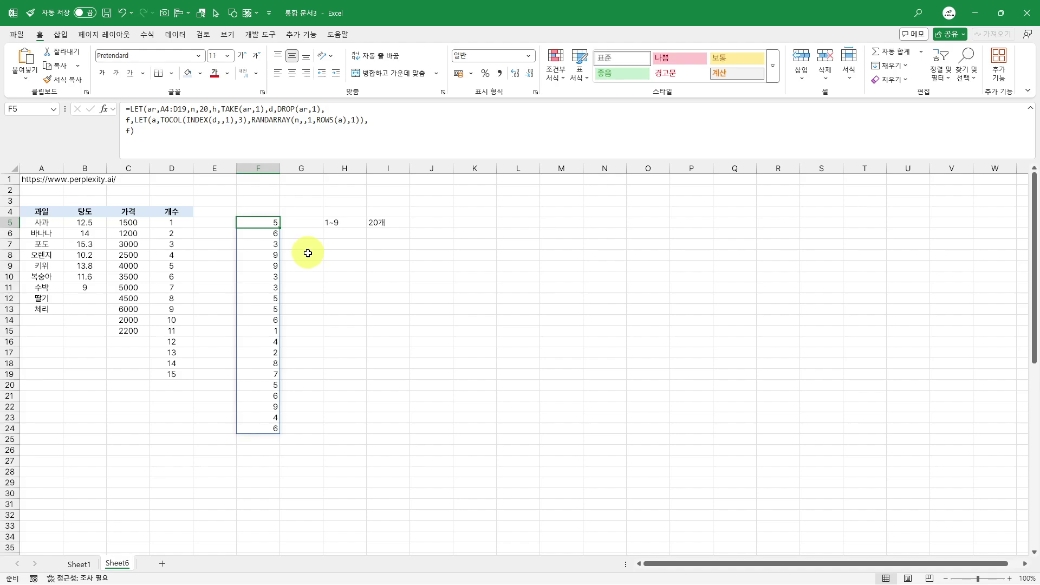
Clear the range and quantity notes in H5:I5
click(361, 221)
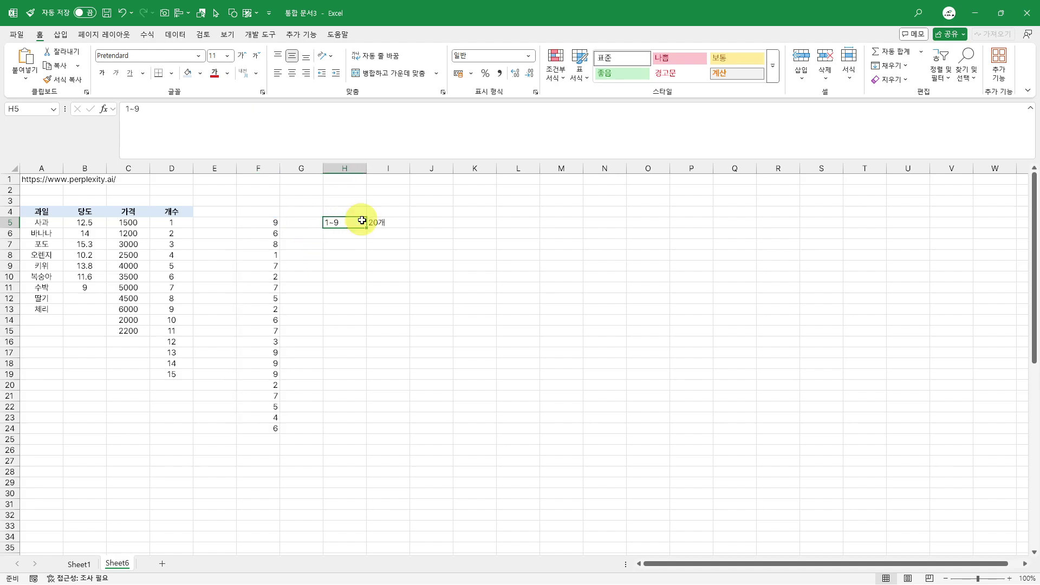
drag(348, 223, 395, 223)
key(Delete)
click(362, 263)
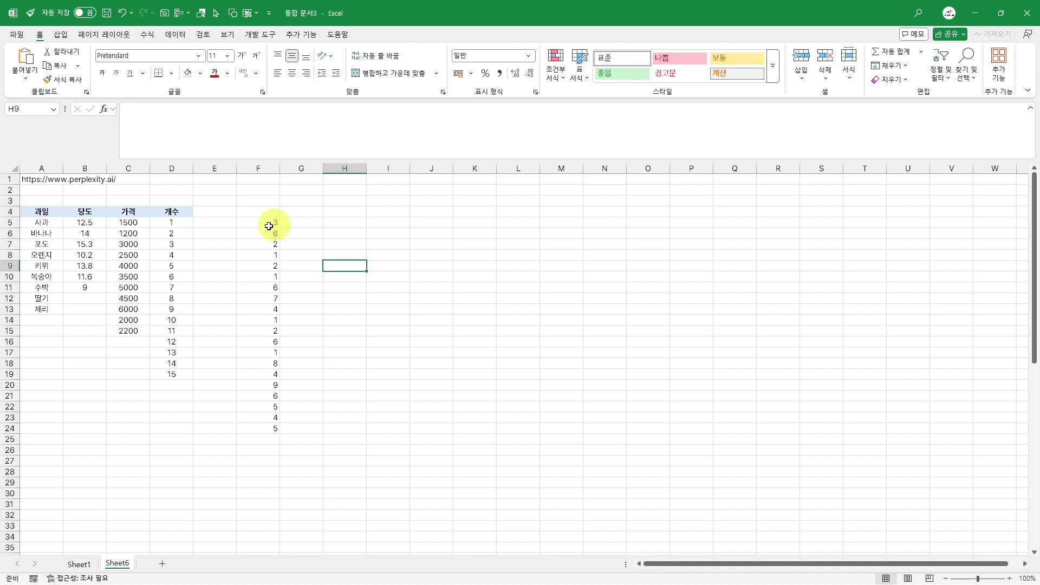
Recalculate the sheet three times and check F5's random numbers against the item positions in A5:A13
click(269, 225)
click(272, 225)
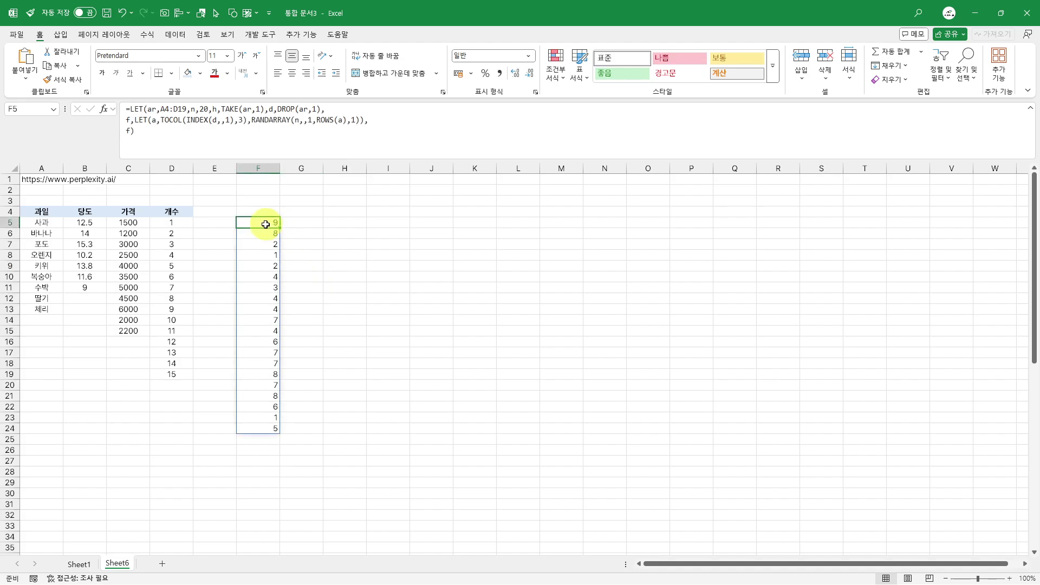
key(F9)
key(F9)
key(F9)
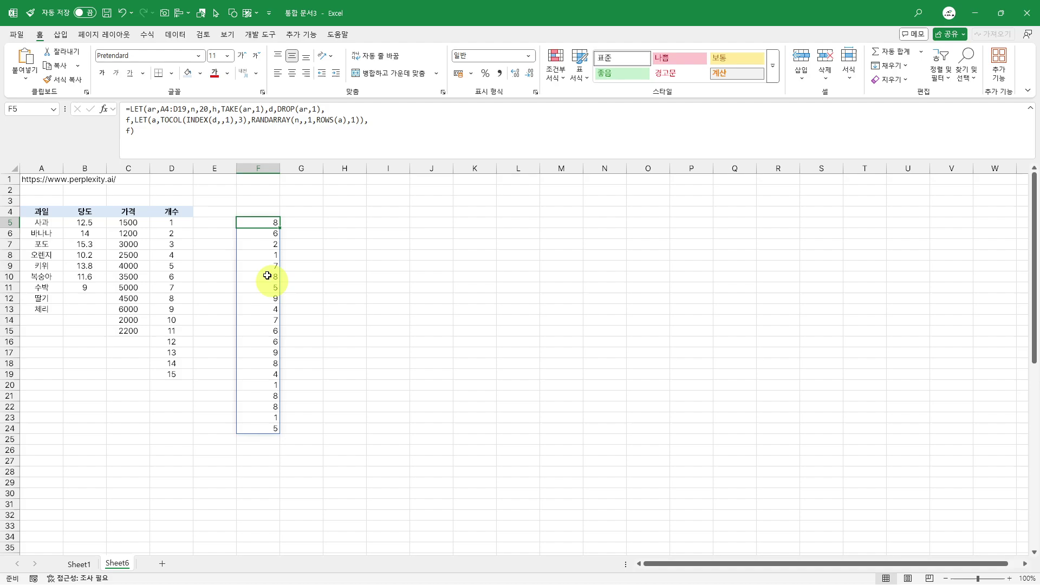
drag(54, 223, 50, 310)
click(257, 223)
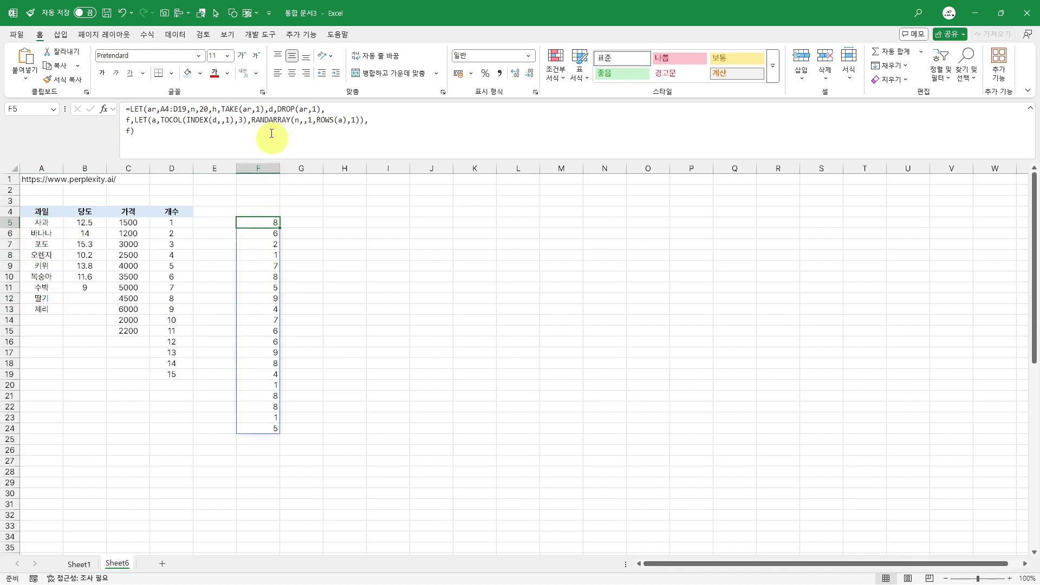
Wrap RANDARRAY in F5's nested LET as INDEX(a,RANDARRAY(n,,1,ROWS(a),1)) to return random items from a
click(262, 120)
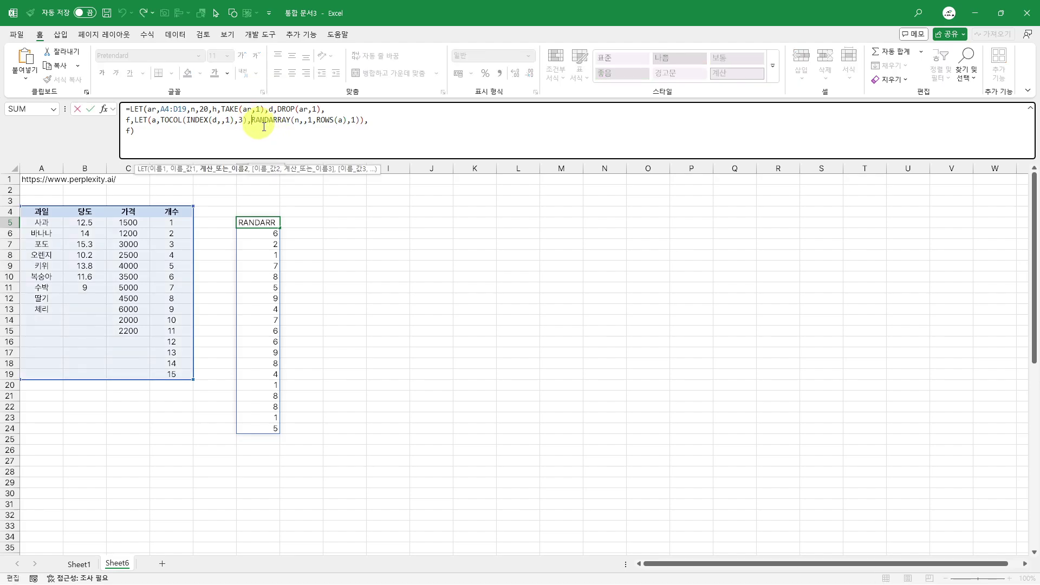
click(233, 170)
key(ctrl+c)
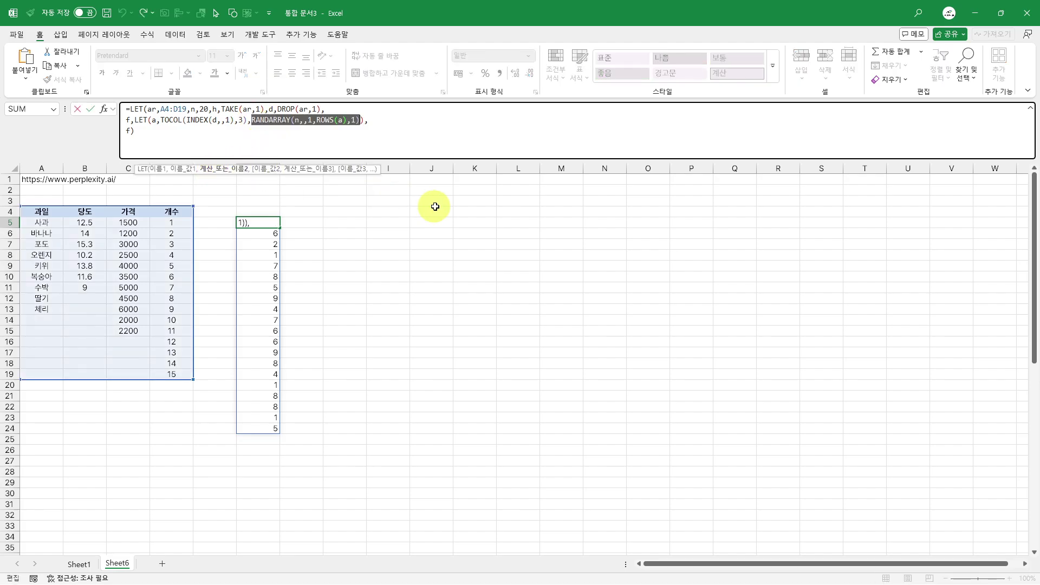
text(index()
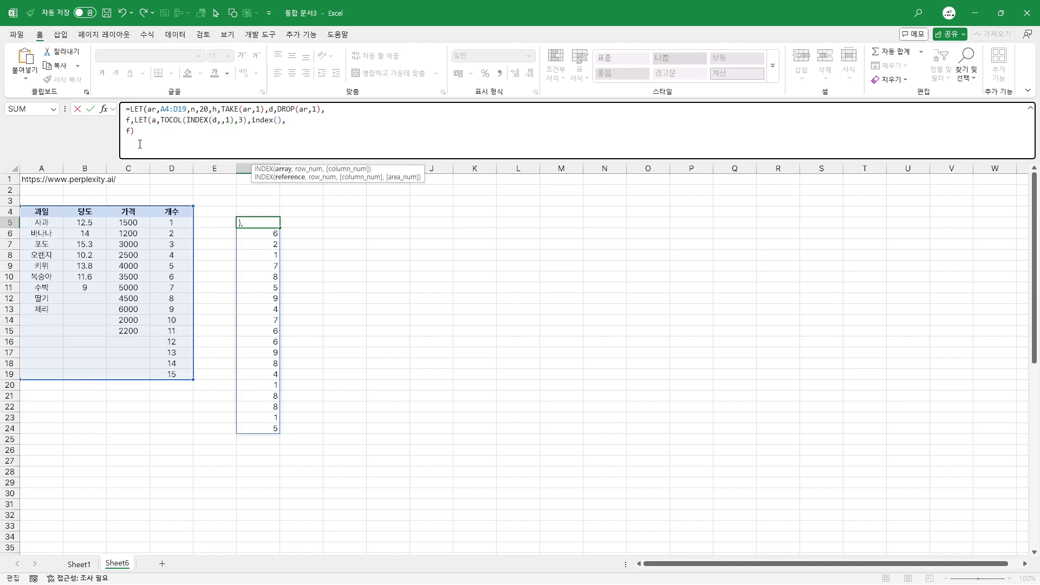
click(151, 120)
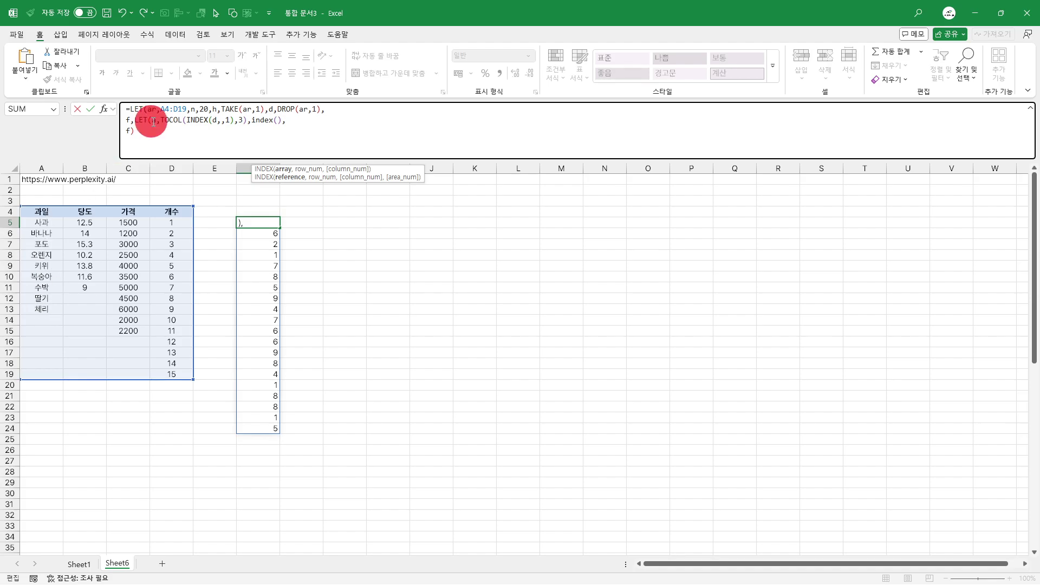
click(277, 119)
text(a,)
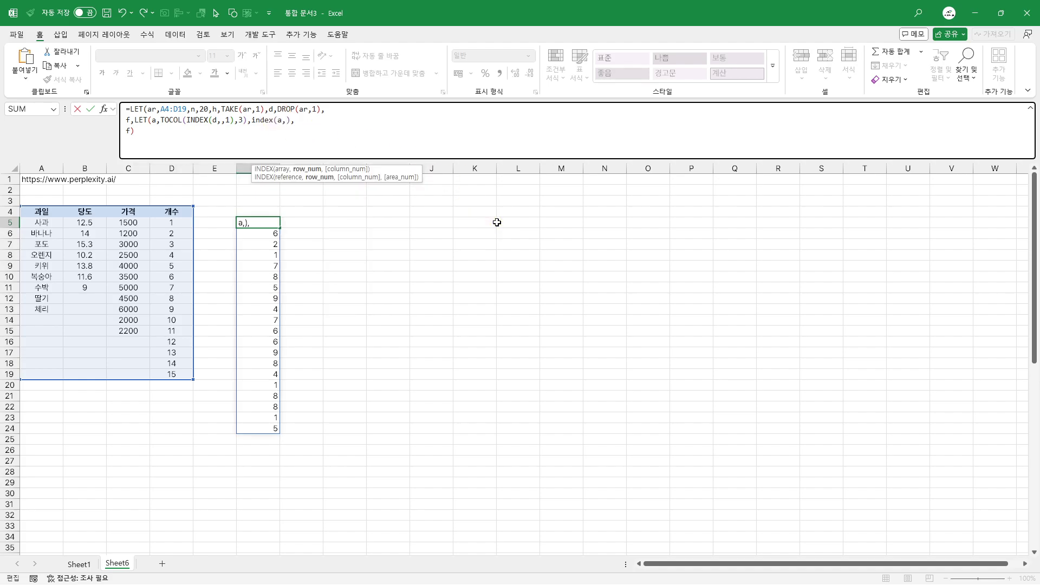
key(ctrl+v)
text())
key(Return)
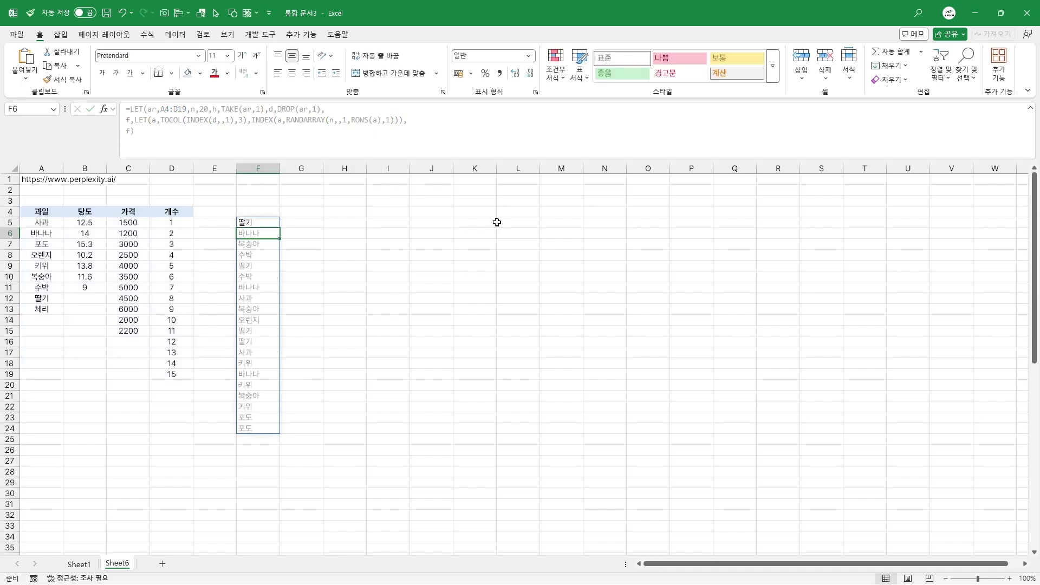
Recalculate the sheet repeatedly to check that F5's formula draws different random fruit names
key(F9)
key(F9)
key(F9)
key(F9)
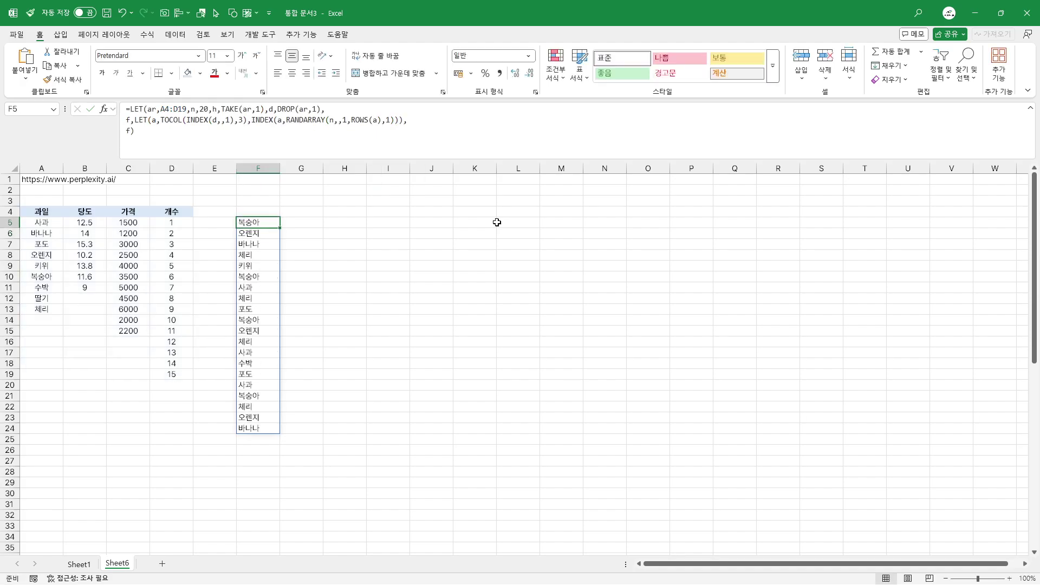
key(F9)
key(F9)
key(F9)
key(F9)
key(F9)
key(F9)
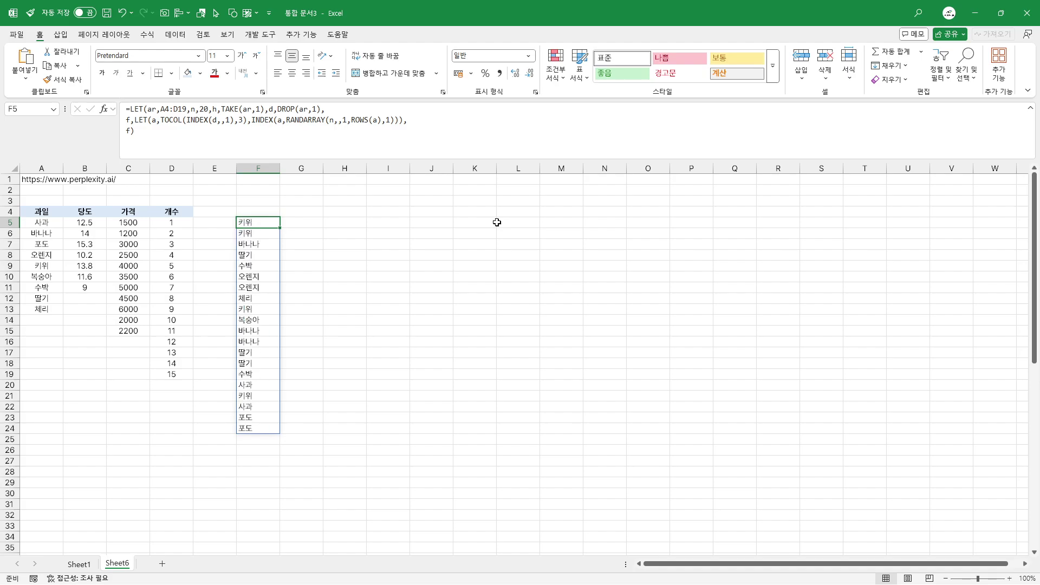
Set n to 30 in F5's formula and recalculate three times to check the longer random list
double_click(205, 111)
text(30)
key(Return)
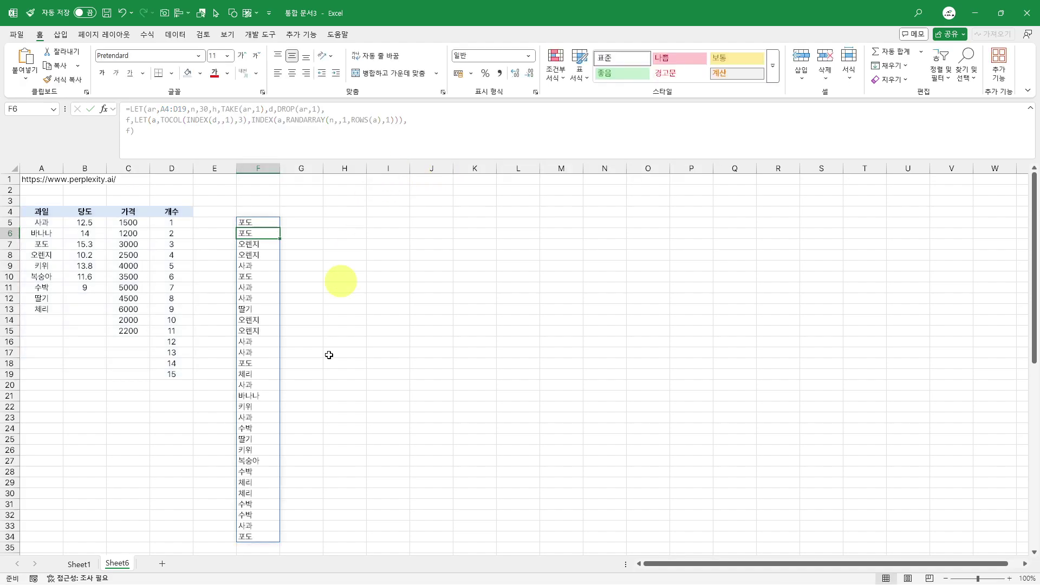
scroll(325, 395, down, 1)
key(F9)
key(F9)
key(F9)
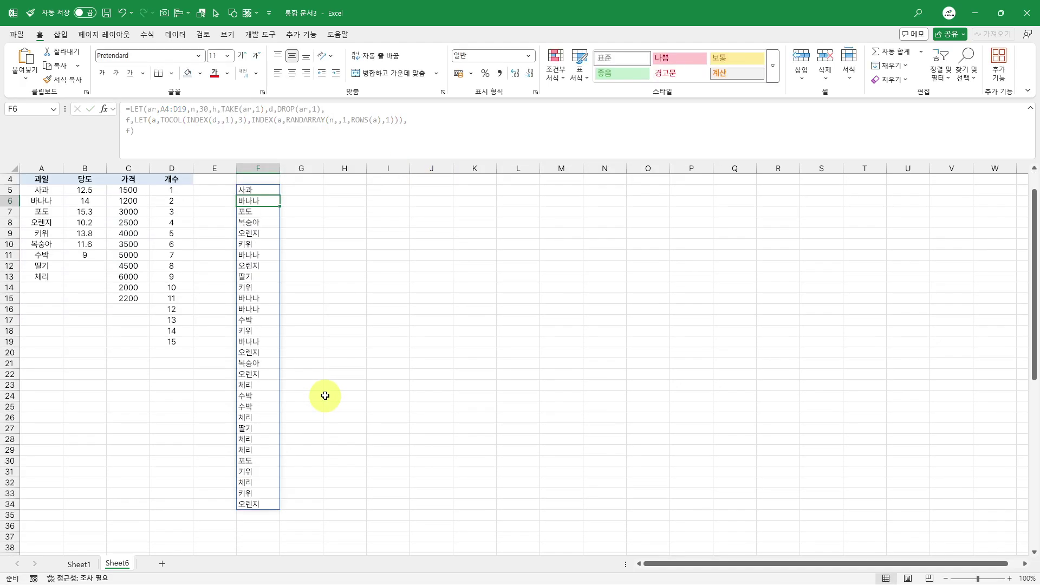
Set the INDEX column number in F5's formula to 2 to draw random values from the 당도 column
scroll(325, 395, up, 1)
click(252, 223)
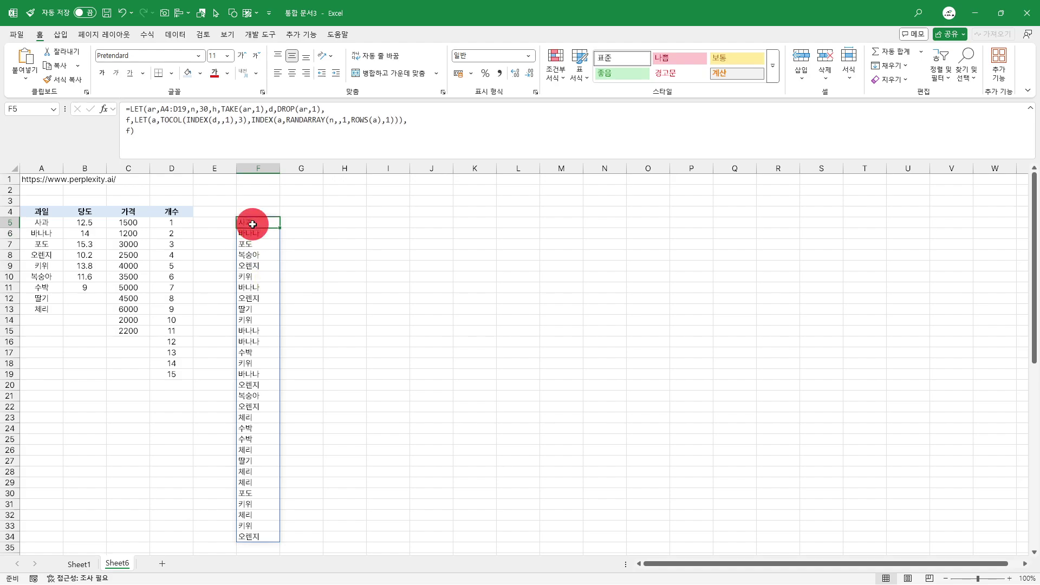
drag(252, 224, 265, 504)
click(257, 225)
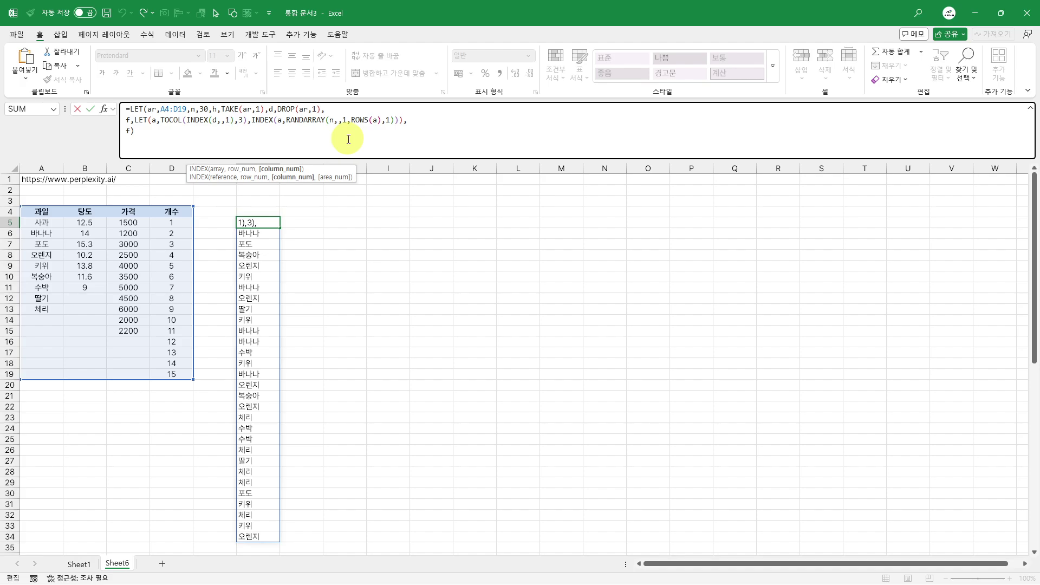
key(BackSpace)
text(2)
key(ctrl+Return)
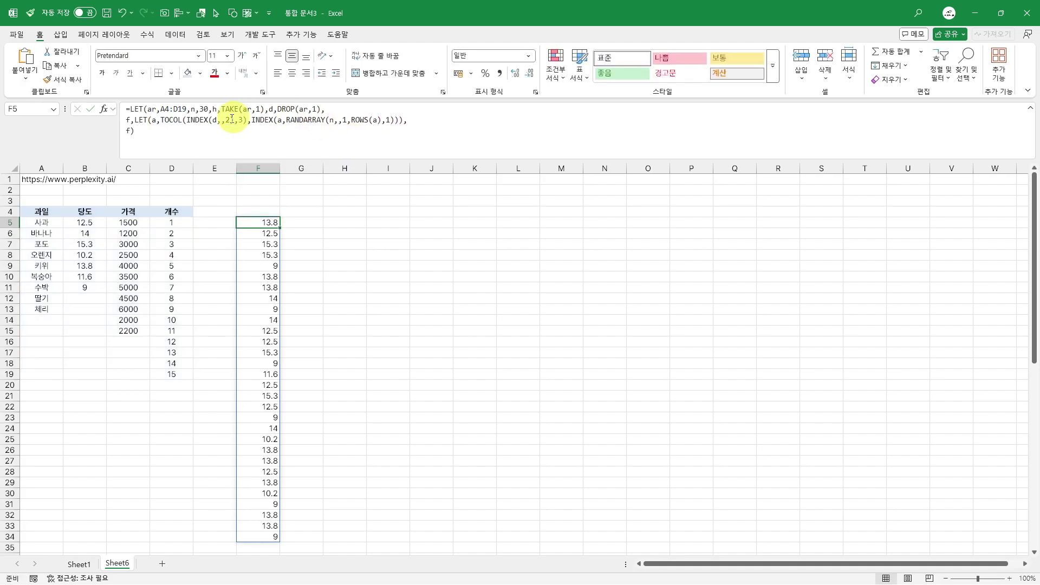
Set the INDEX column number in F5's formula to 3 to draw random values from the 가격 column
click(232, 118)
key(BackSpace)
text(3)
key(Return)
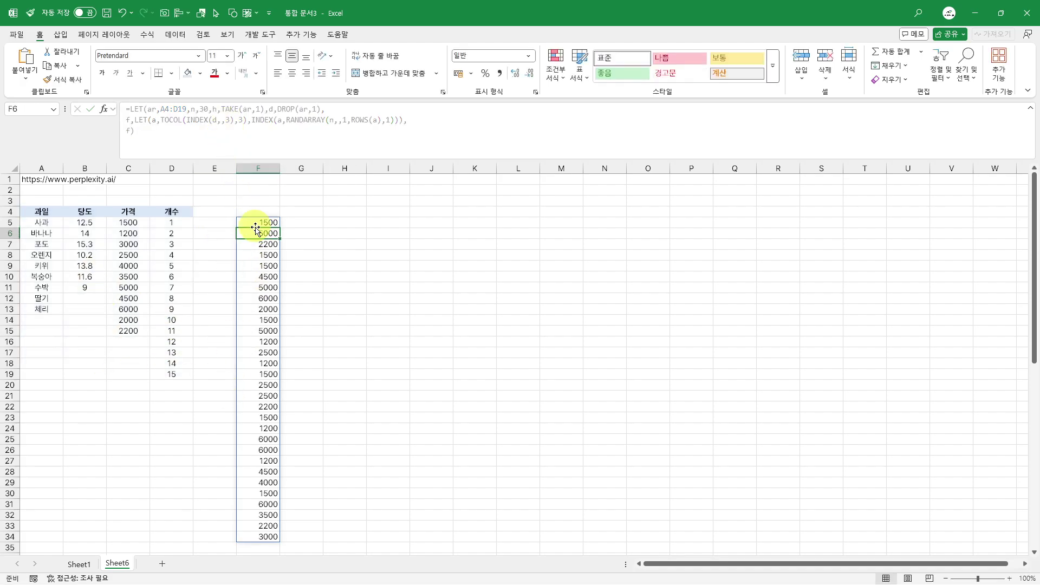
Examine the source table A4:D19, then the nested LET and the INDEX column number in F5's formula
click(52, 213)
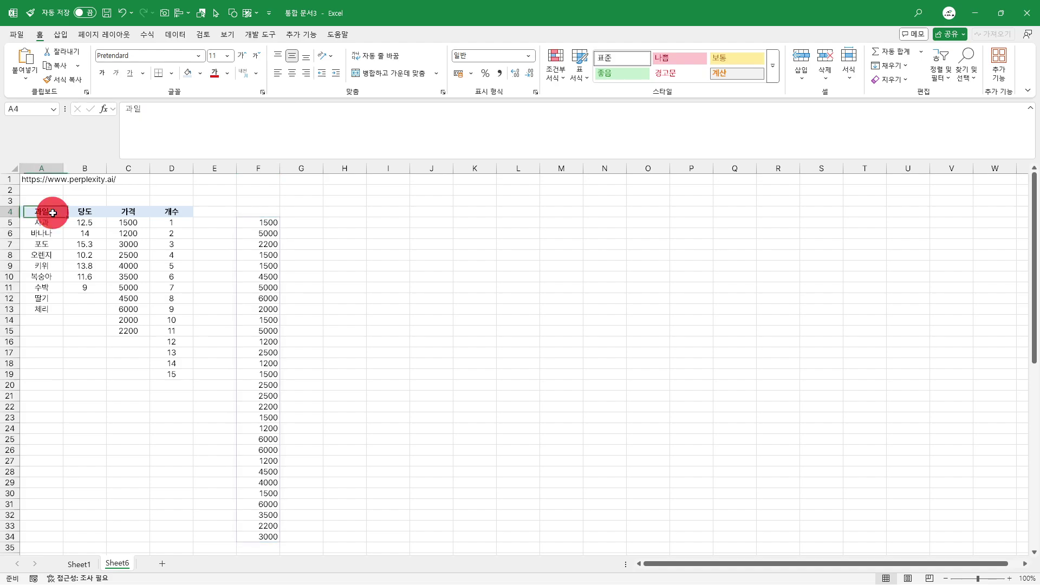
drag(52, 212, 189, 376)
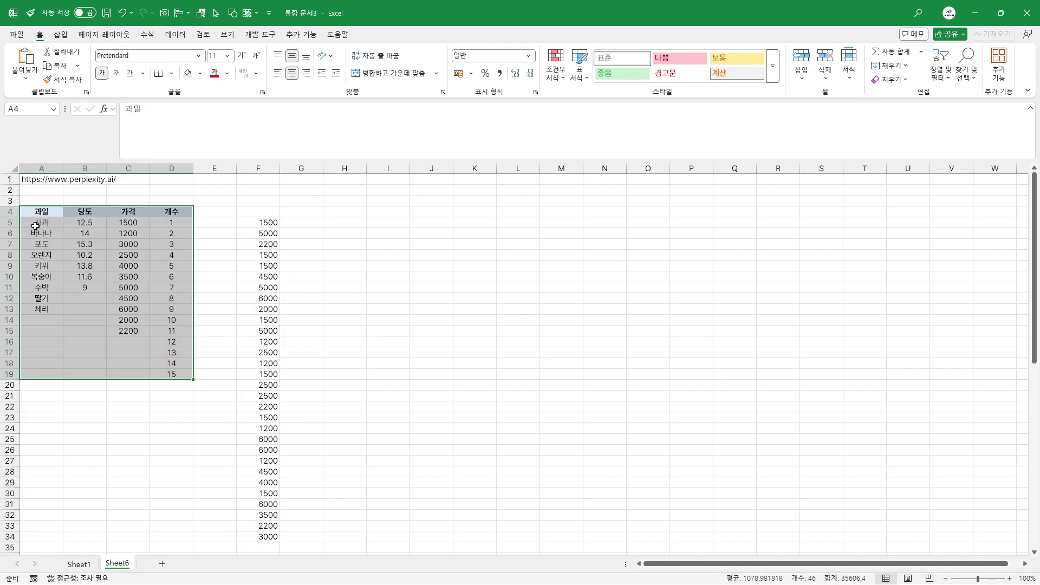
drag(48, 215, 87, 245)
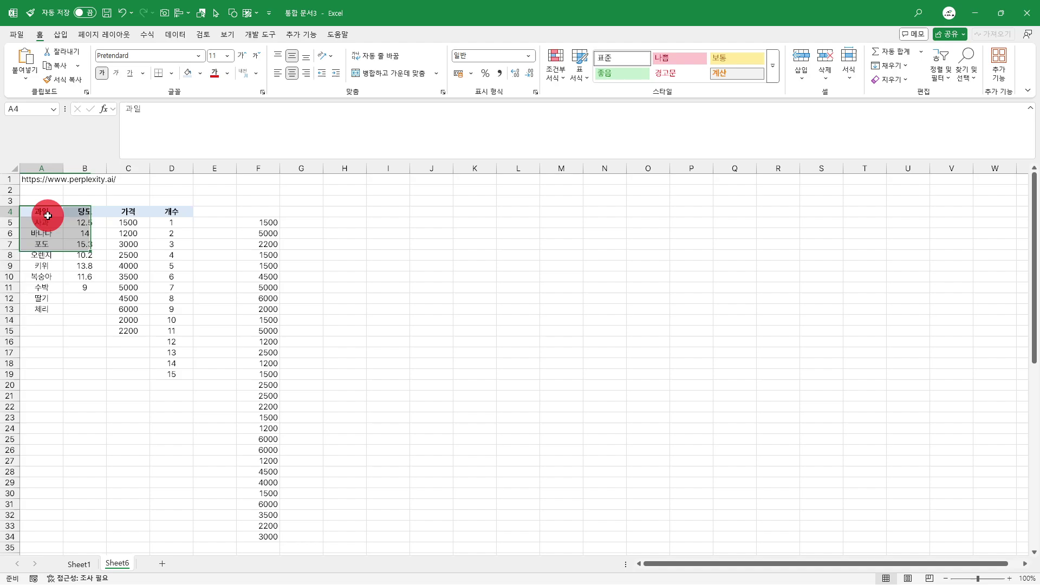
click(47, 215)
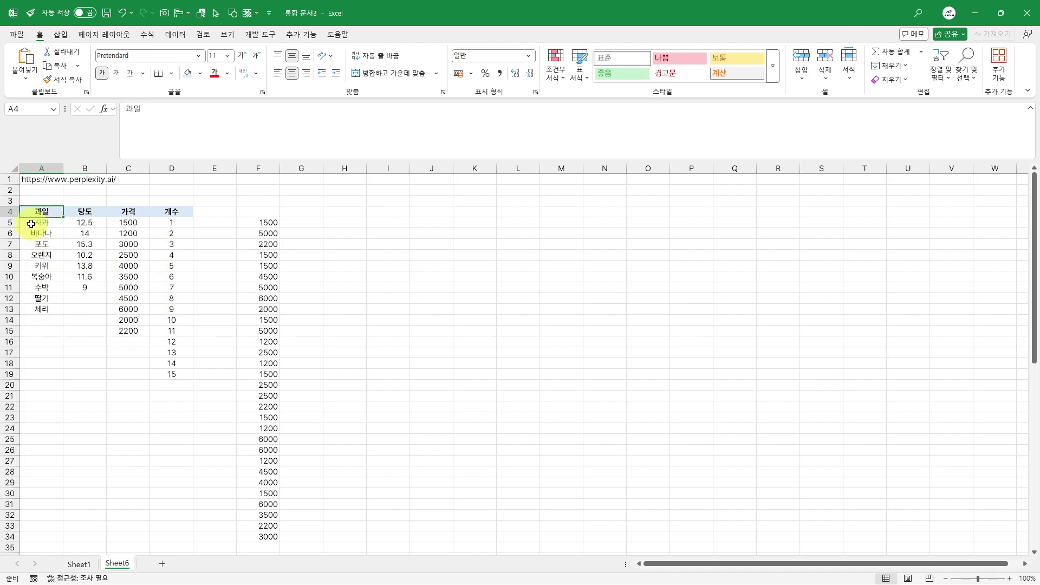
click(258, 222)
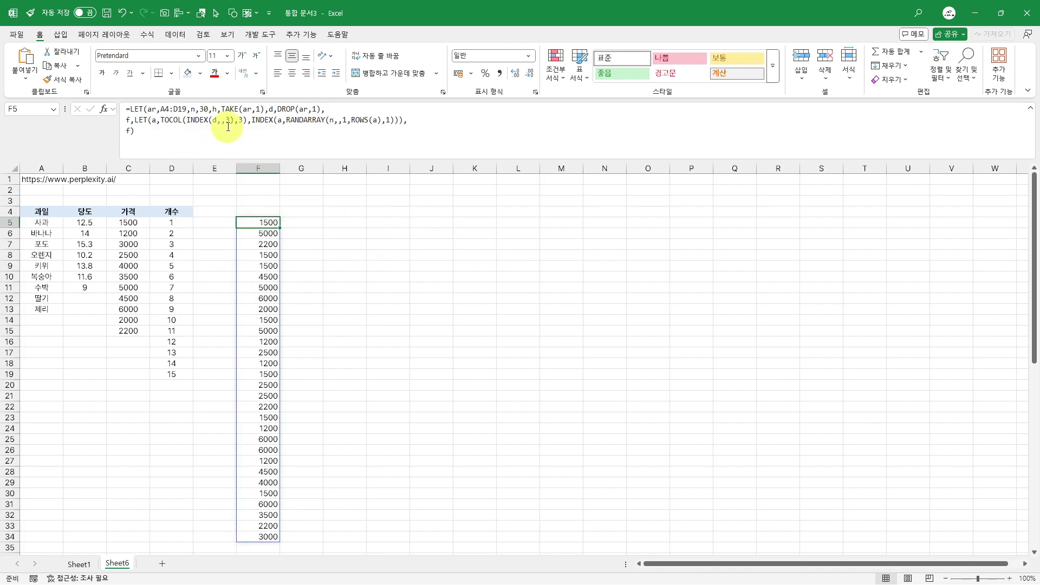
drag(134, 120, 437, 117)
click(437, 118)
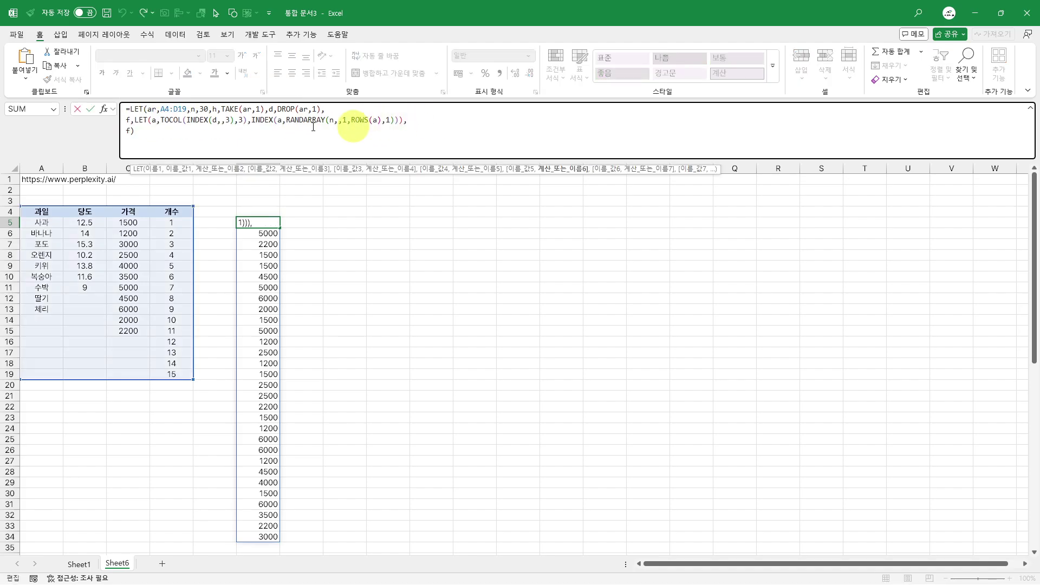
click(228, 120)
double_click(228, 120)
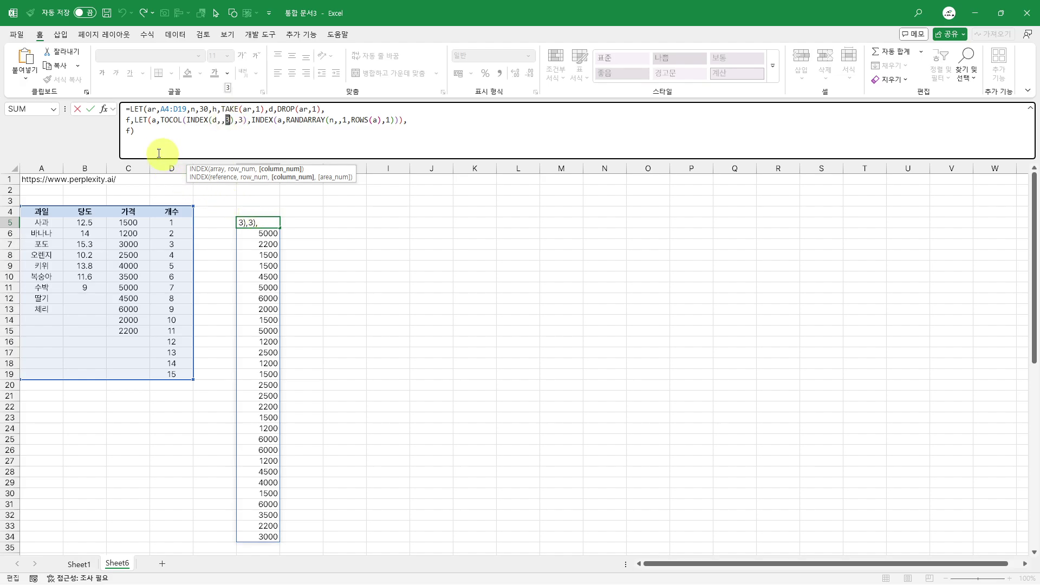
Turn f in F5's formula into LAMBDA(x,LET(...)) around the nested LET, using x as the INDEX column number
click(136, 120)
text(lambda)
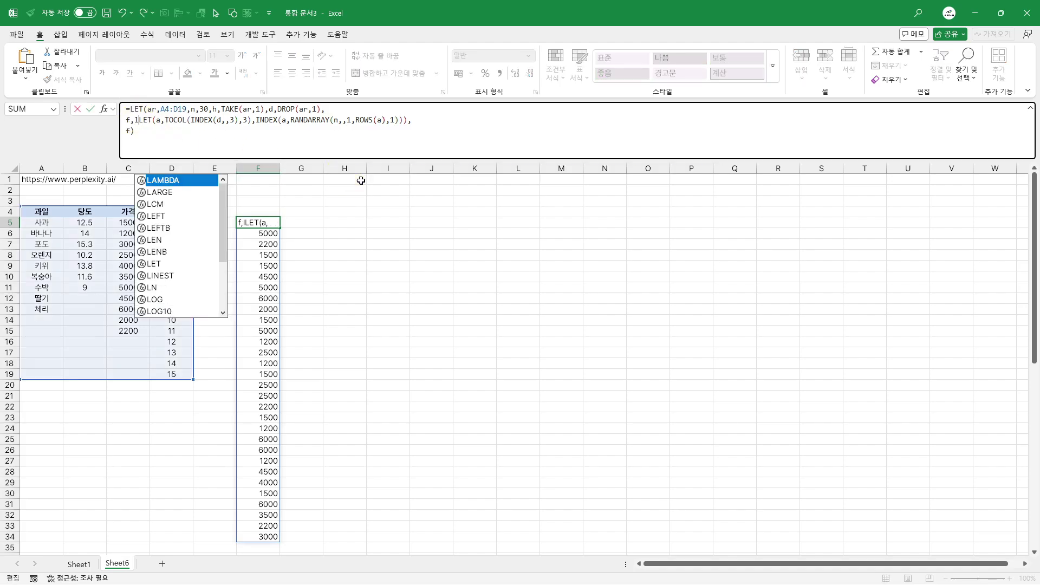
text(()
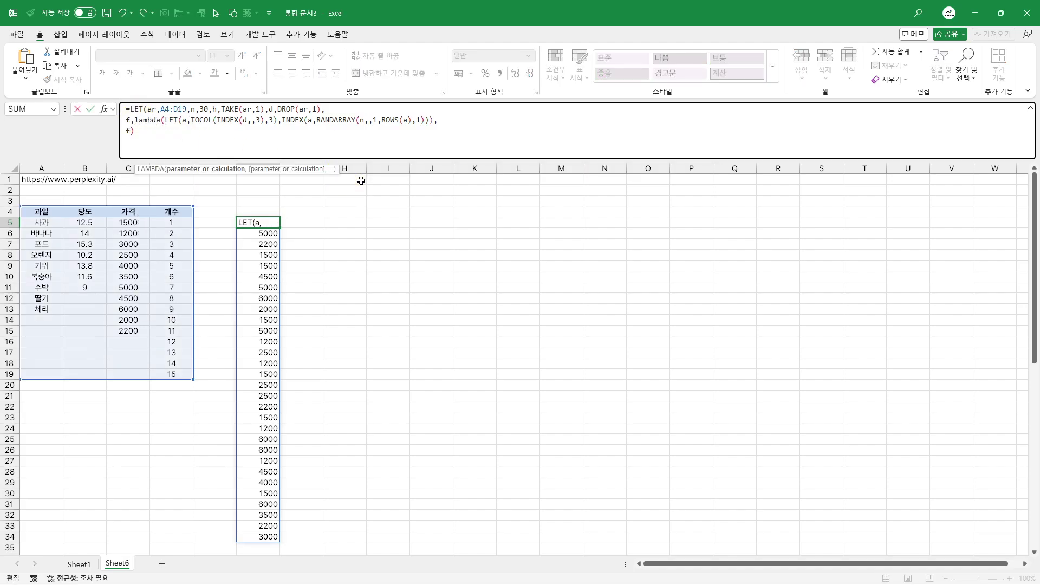
text(x,)
click(266, 124)
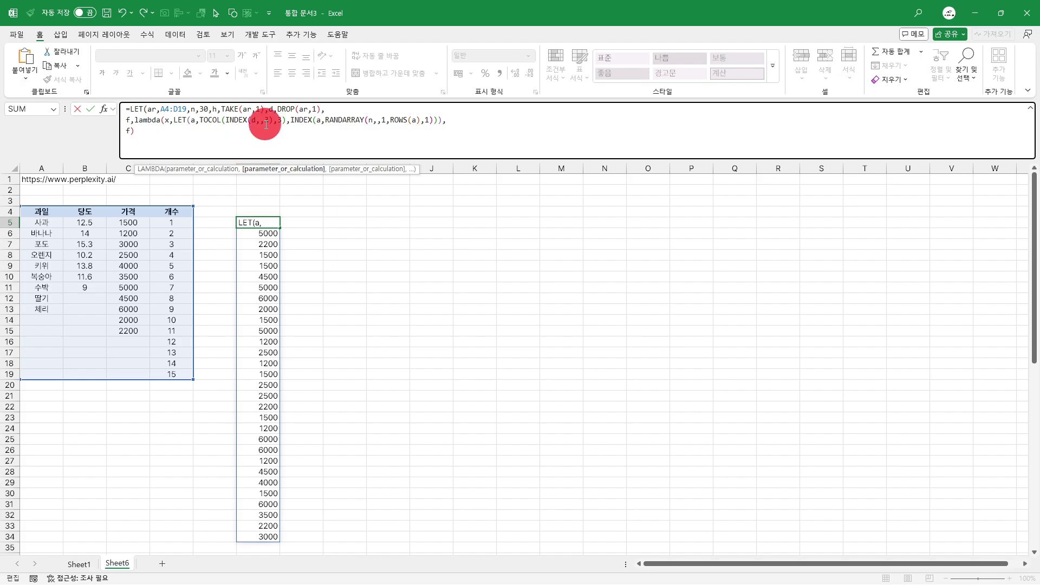
double_click(266, 124)
text(x)
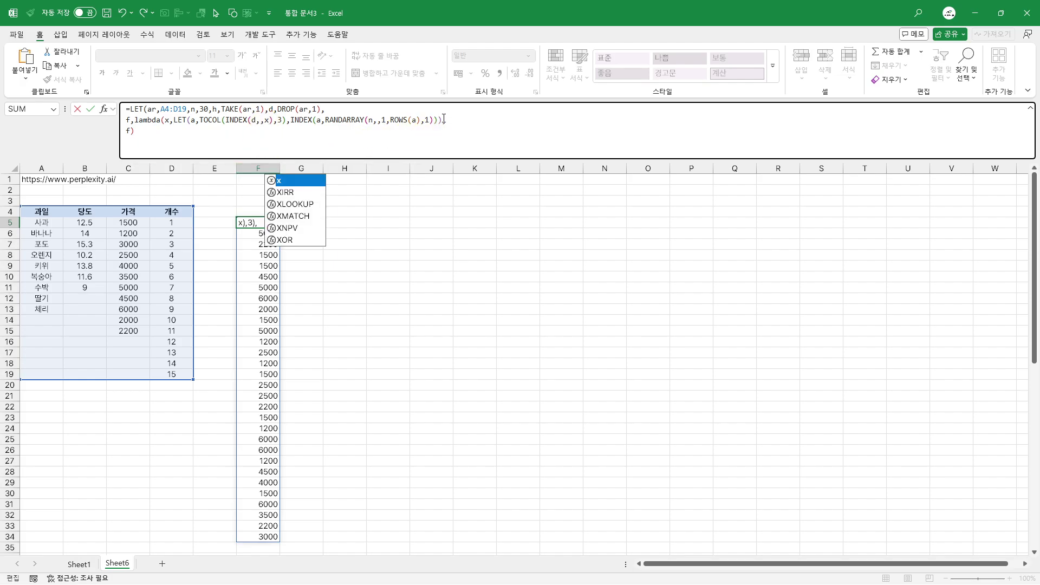
click(450, 120)
text(,)
key(Return)
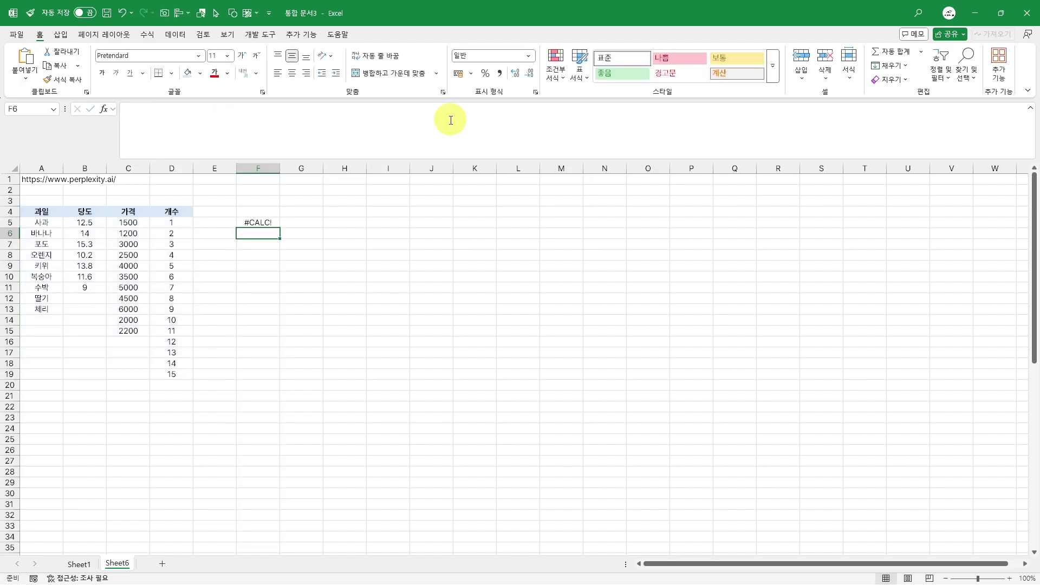
Change the final argument of F5's formula to f(1) to return random items from the first column
key(Up)
click(174, 139)
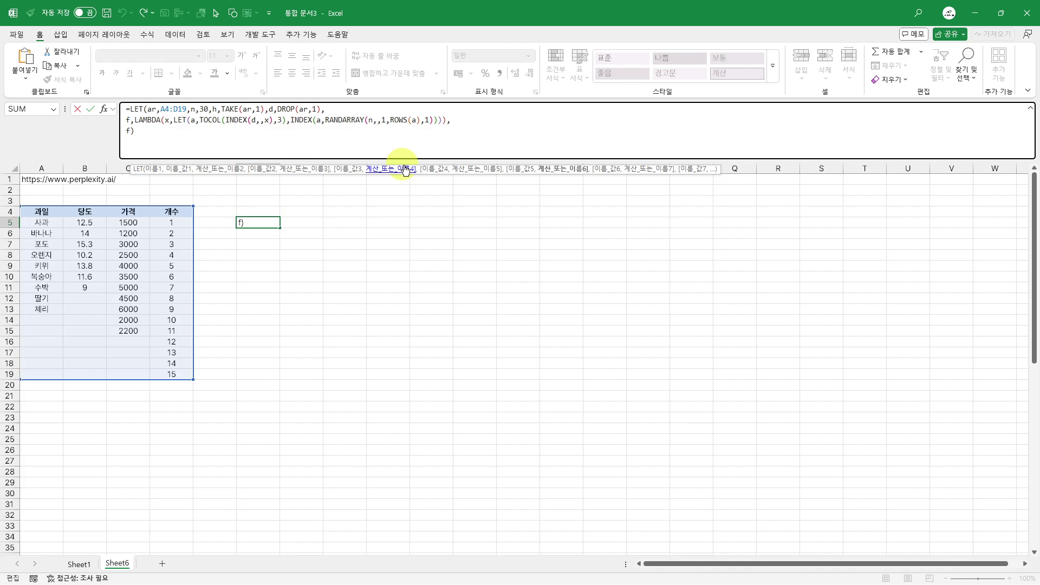
text((1)
key(ctrl+Return)
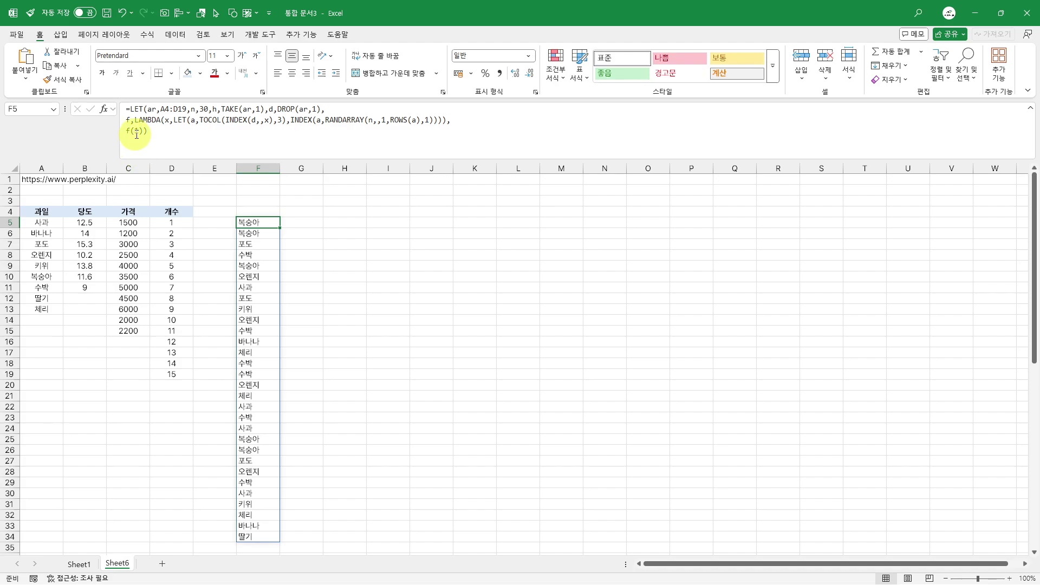
Change the final argument of F5's formula to f(2) to return random values from the second column
double_click(137, 131)
text(2)
key(ctrl+Return)
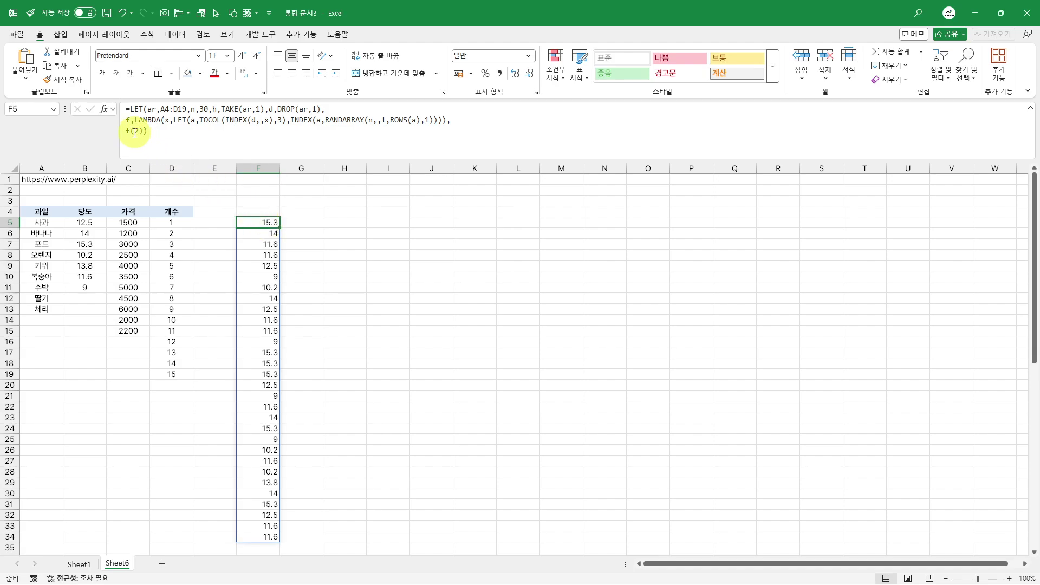
click(128, 132)
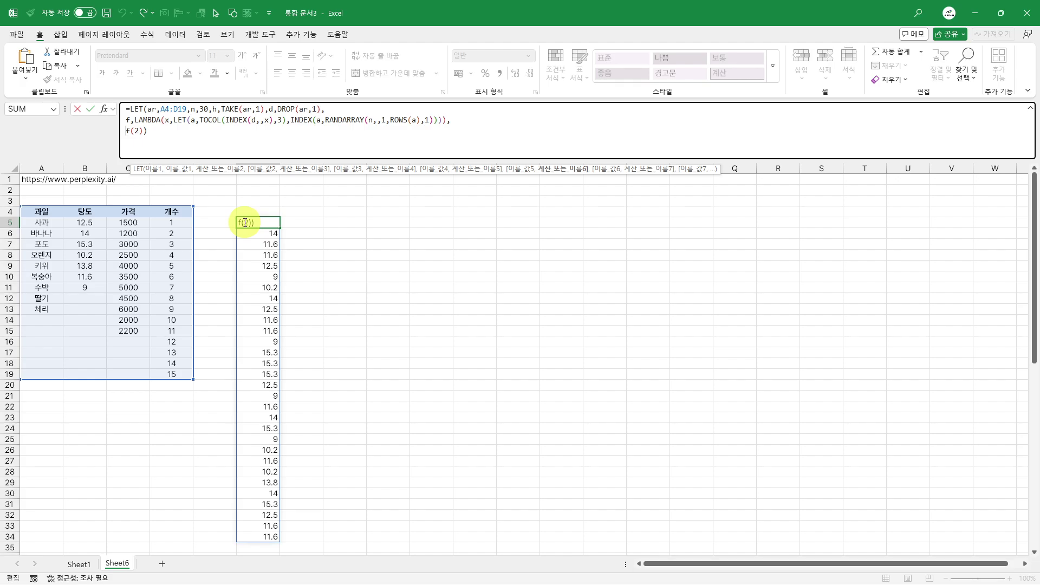
double_click(136, 131)
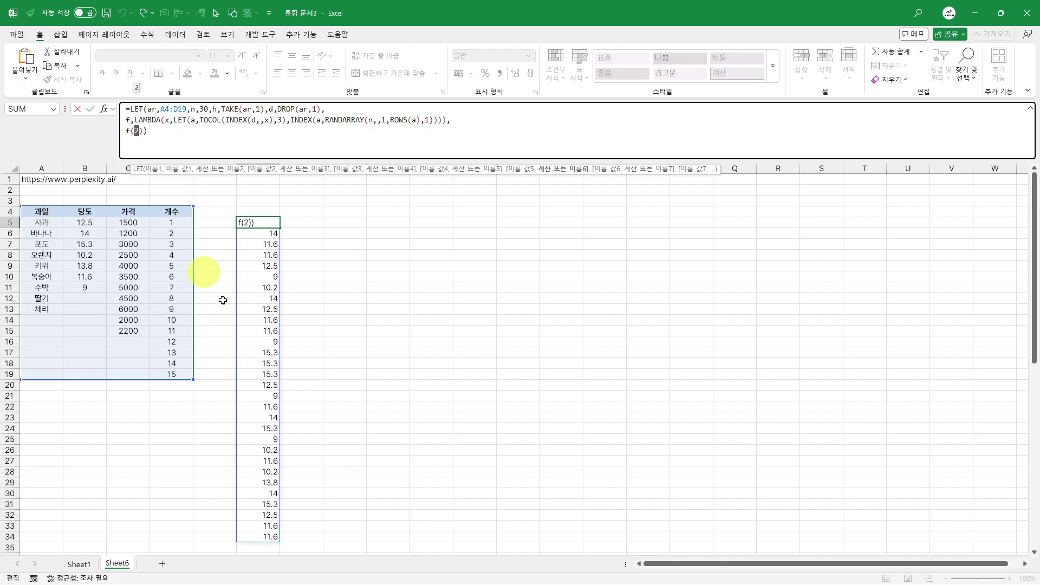
key(Escape)
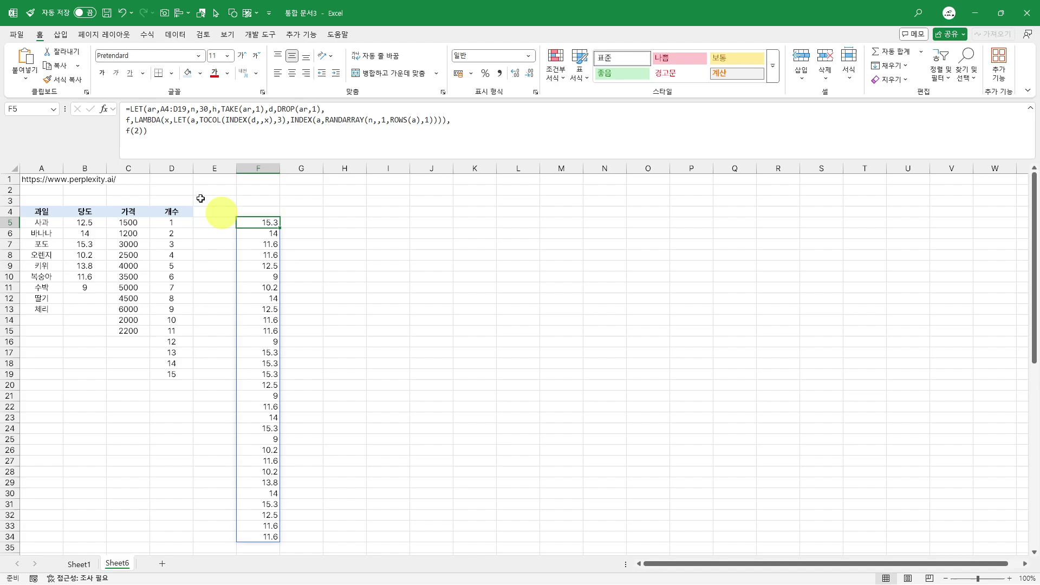
Start a REDUCE with an empty-string initial value and a SEQUENCE array before f(2) in F5's formula
click(130, 137)
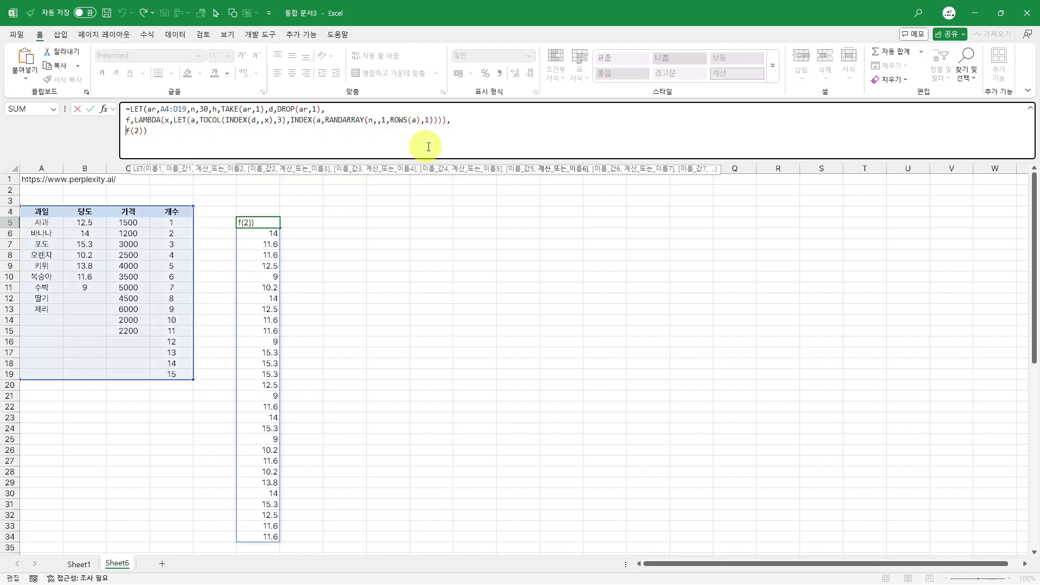
text(reduce()
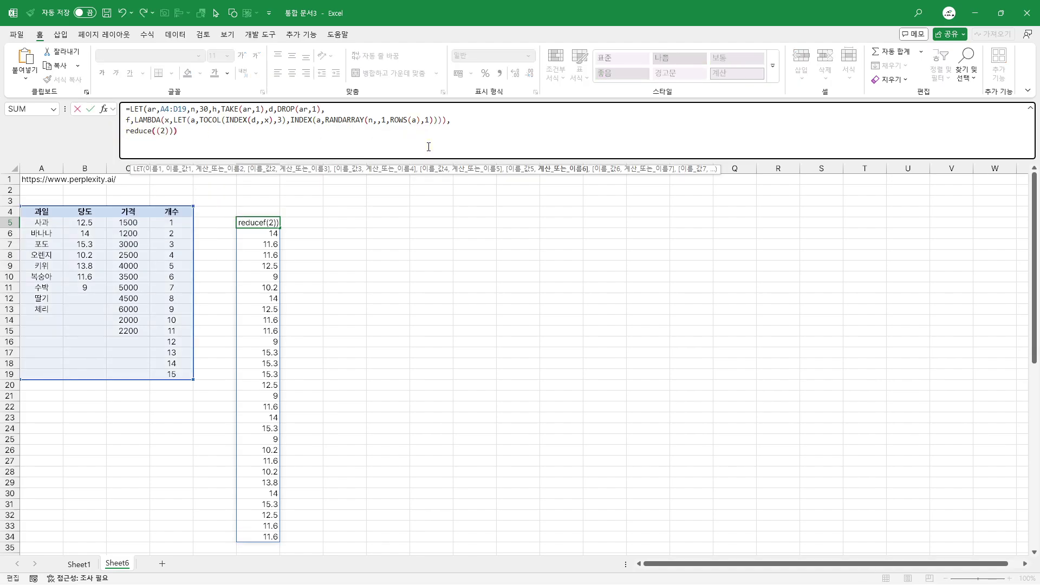
text("",s)
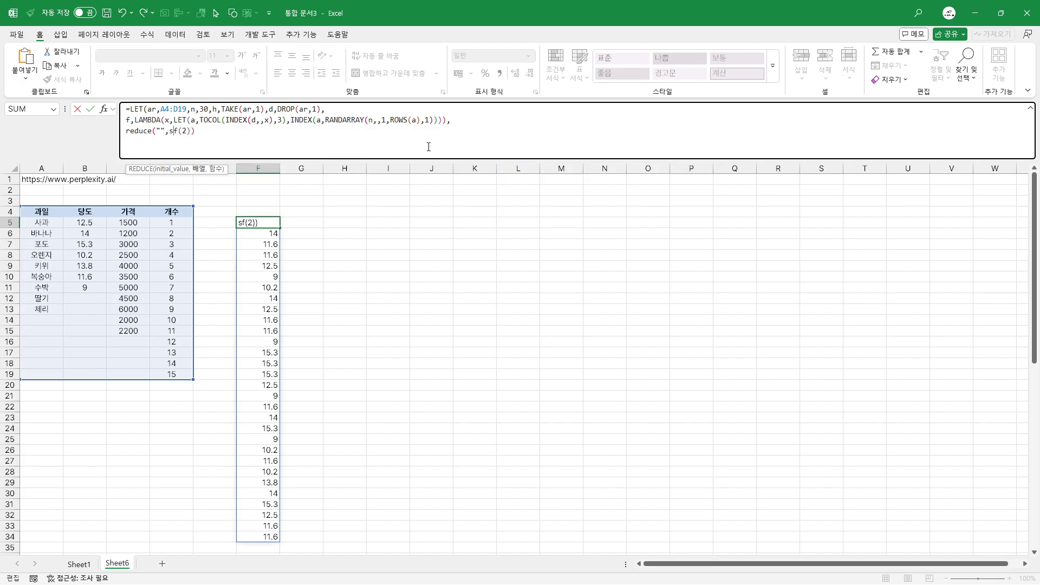
text(eq)
key(Tab)
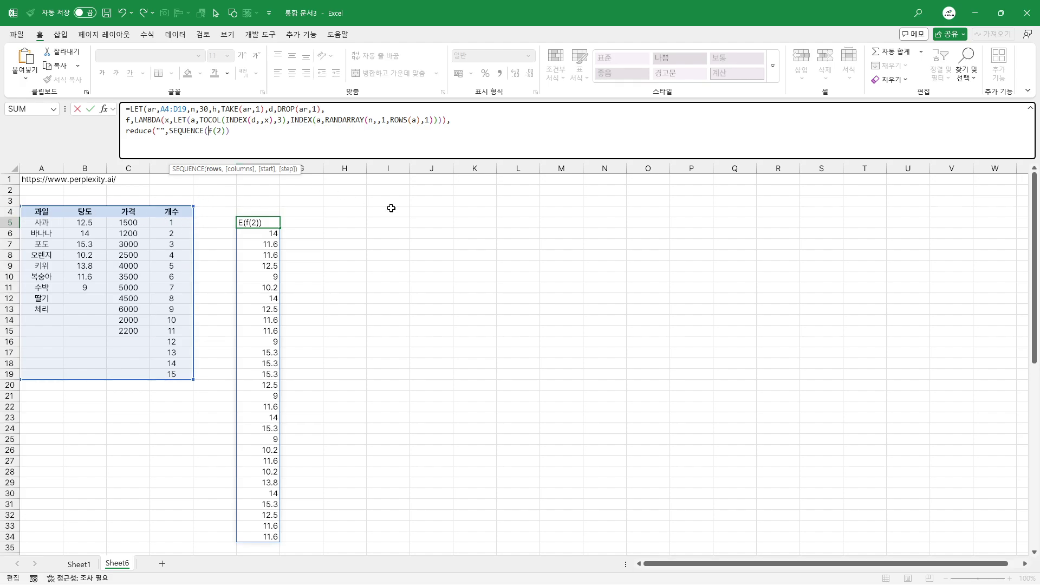
Set the SEQUENCE row count to COLUMNS(ar) and close the array argument ahead of f(2)
text(colum)
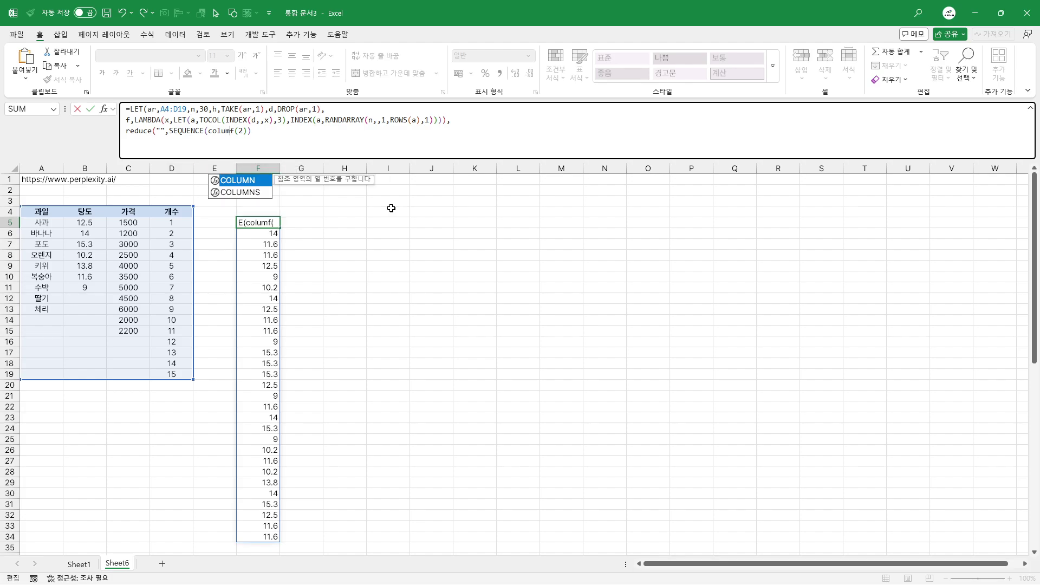
text(e)
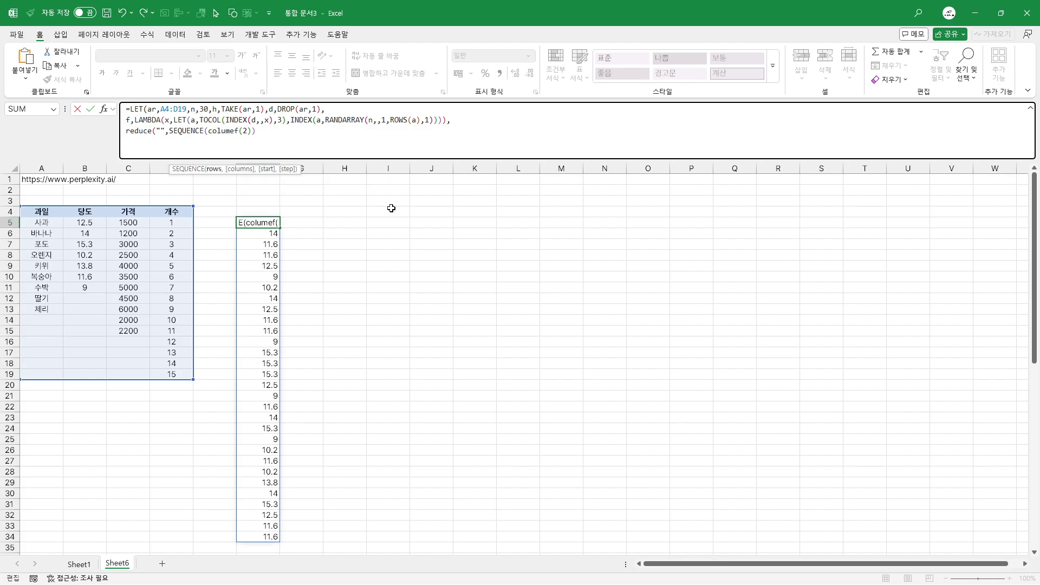
text(s)
key(BackSpace)
key(BackSpace)
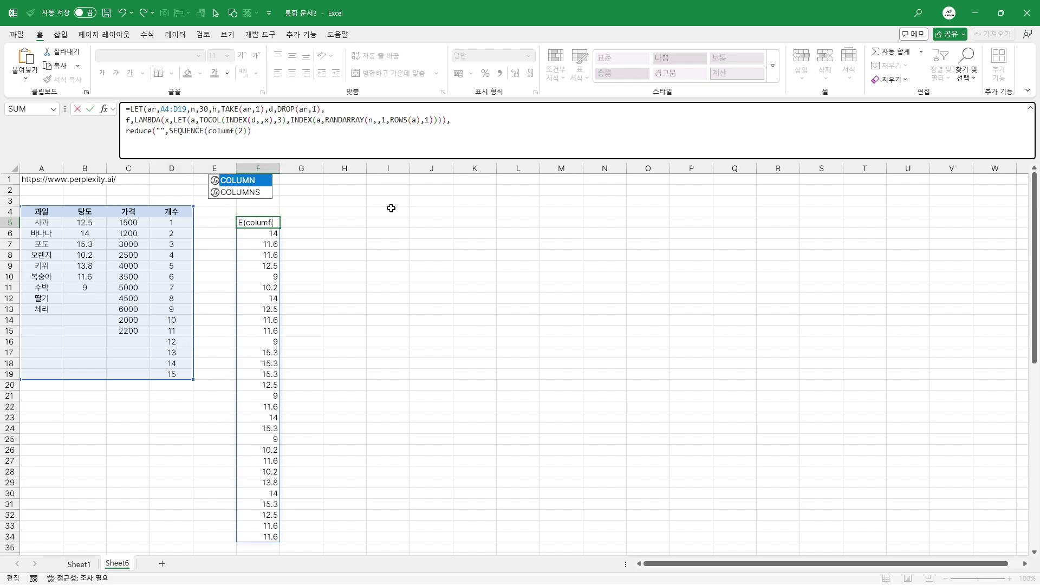
key(Down)
key(Tab)
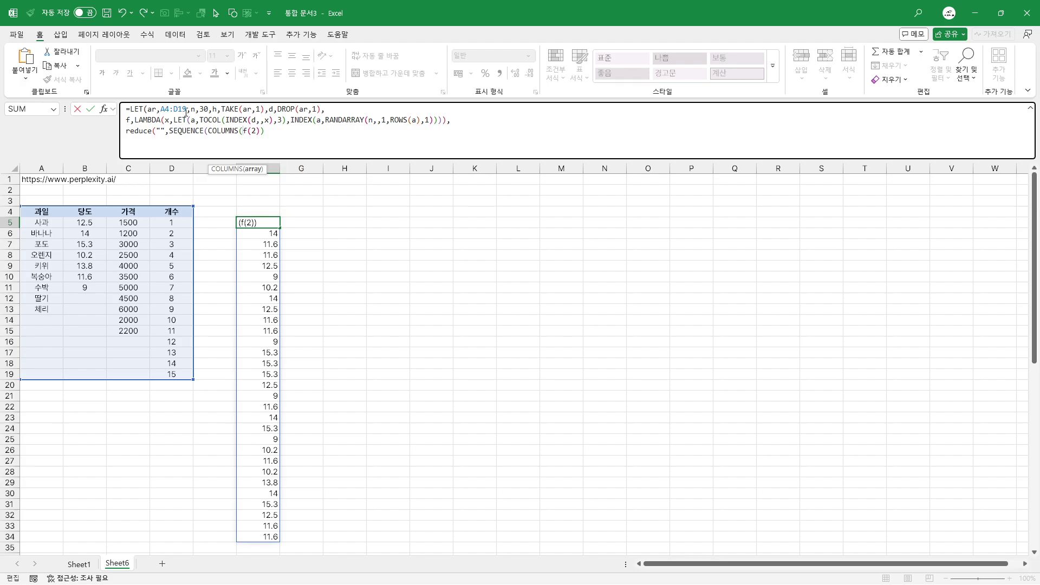
text(ar)
text()))
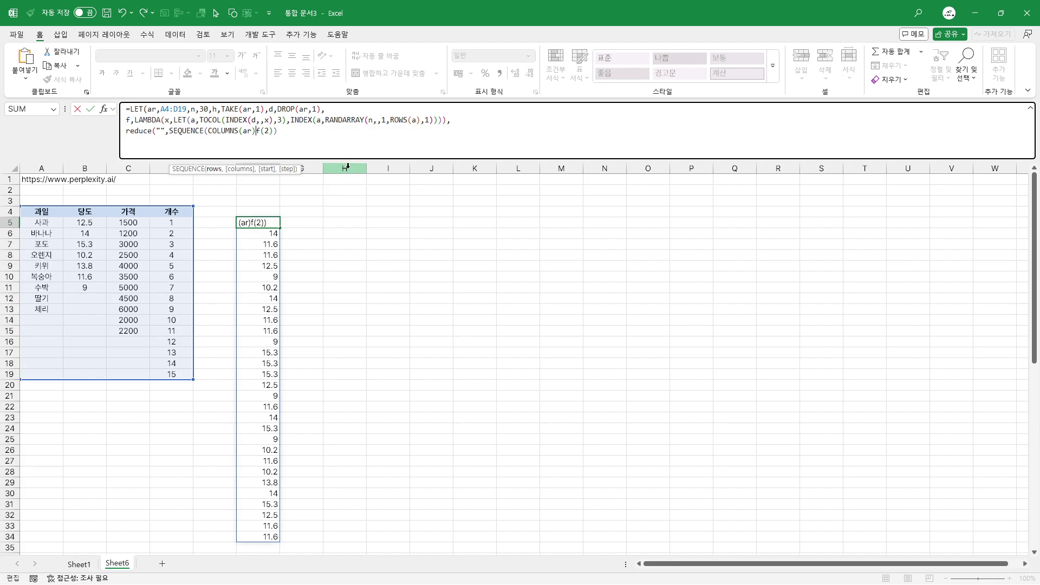
text(,)
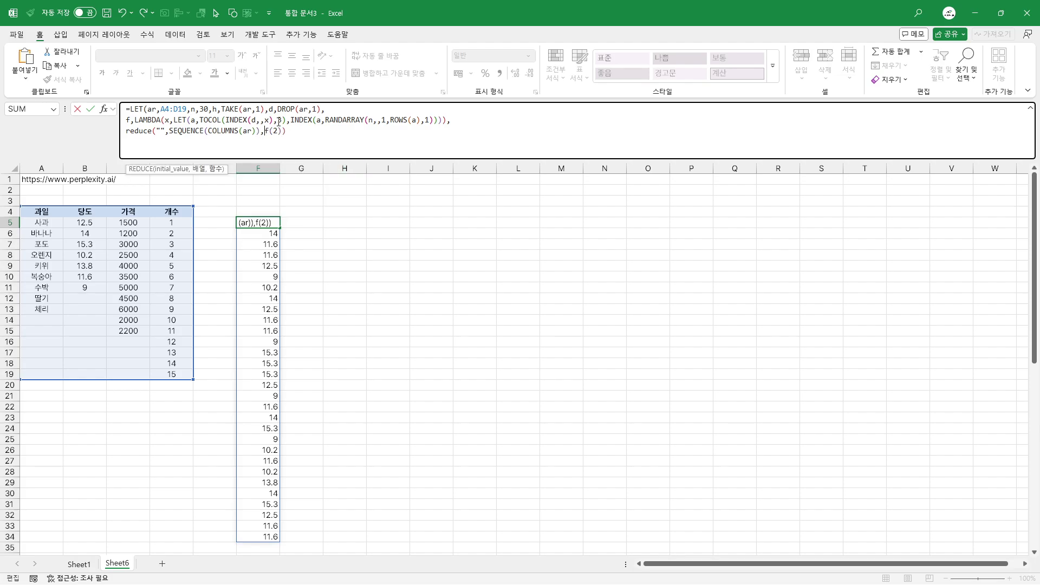
Replace the whole REDUCE expression in F5's formula with a copy of its SEQUENCE(COLUMNS(ar)) part and apply it
drag(259, 130, 169, 133)
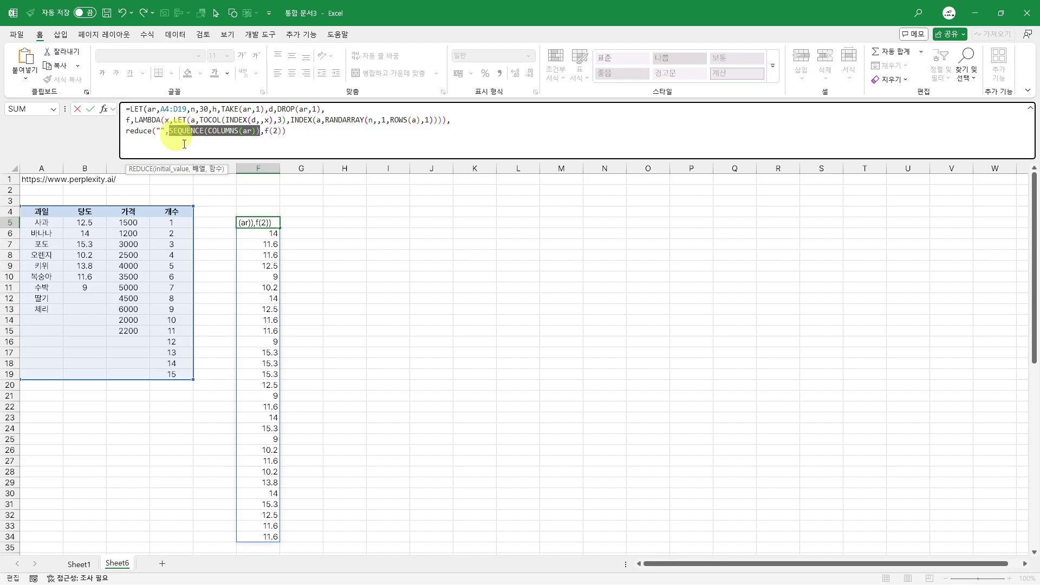
key(ctrl+c)
click(282, 132)
key(shift+Home)
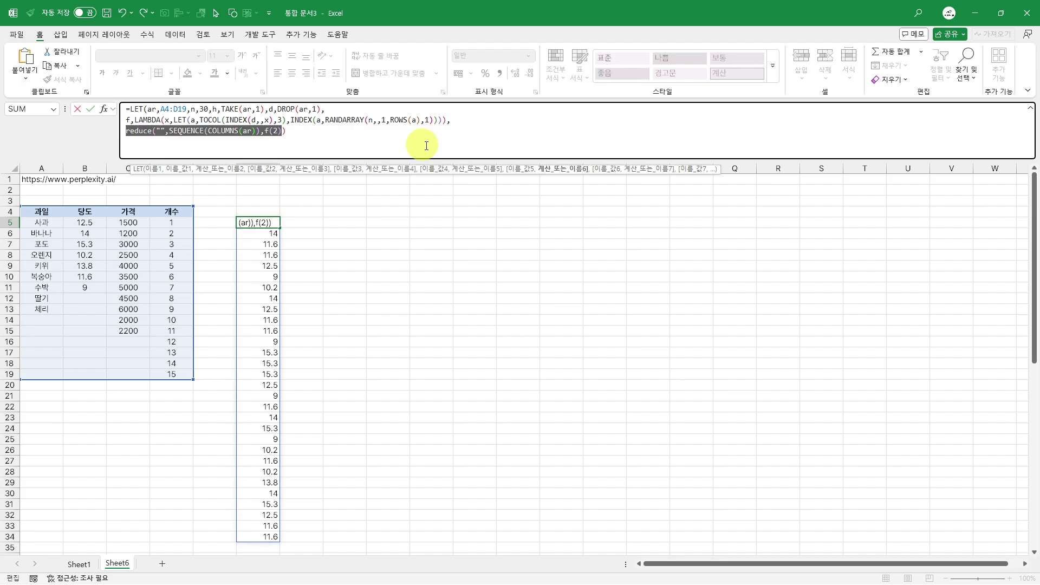
key(ctrl+v)
key(ctrl+Return)
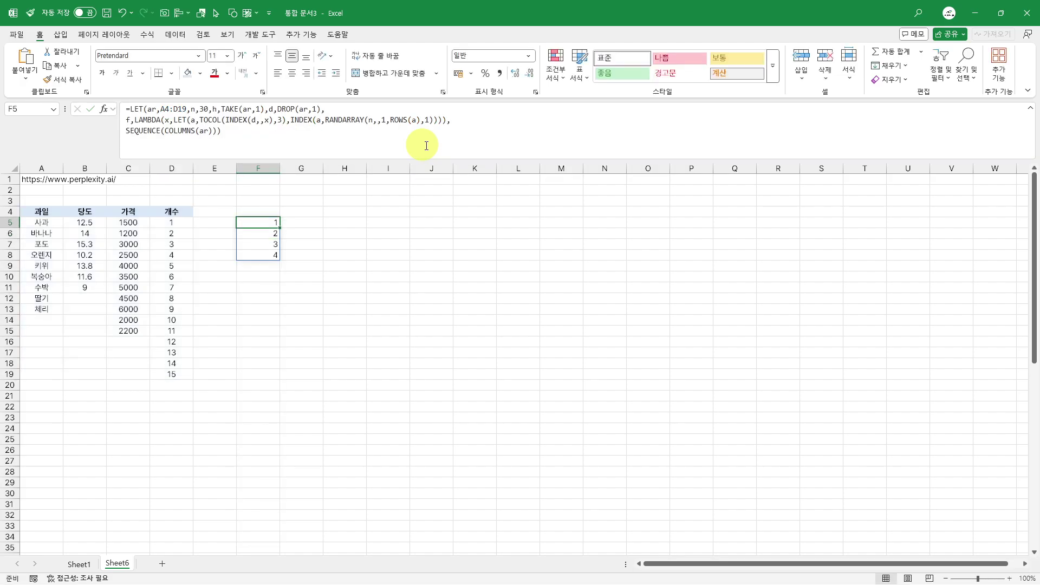
Try evaluating ar and COLUMNS(ar) in place within F5's SEQUENCE expression, restoring the formula after each attempt
drag(128, 132, 205, 130)
key(Escape)
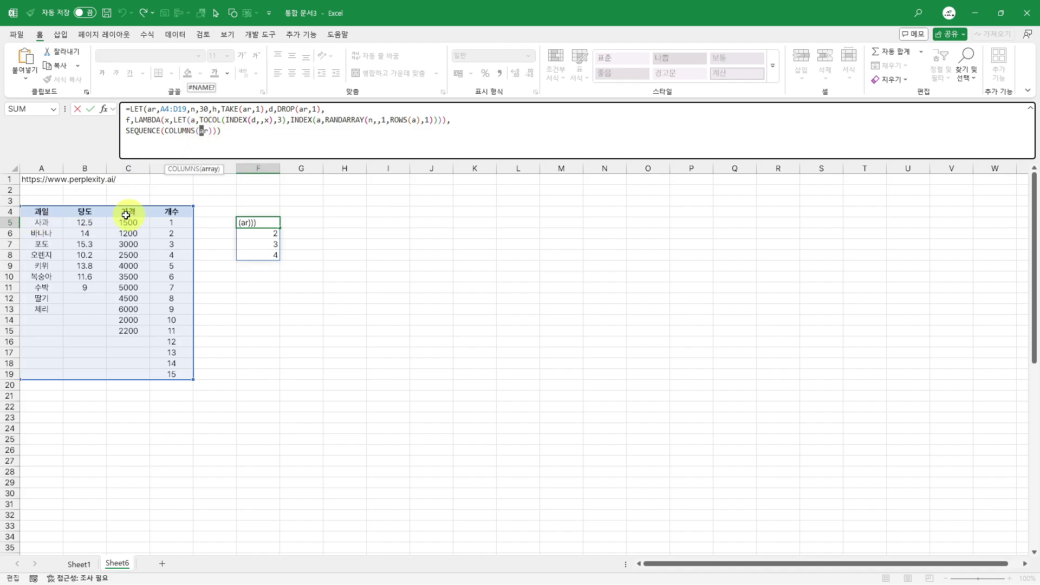
key(Escape)
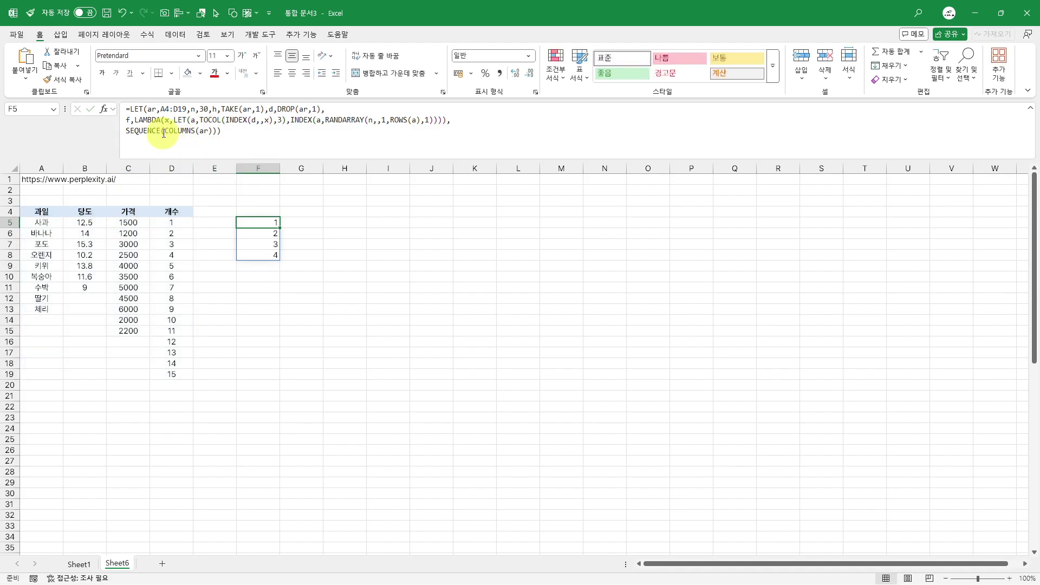
drag(164, 133, 213, 162)
click(166, 134)
key(F9)
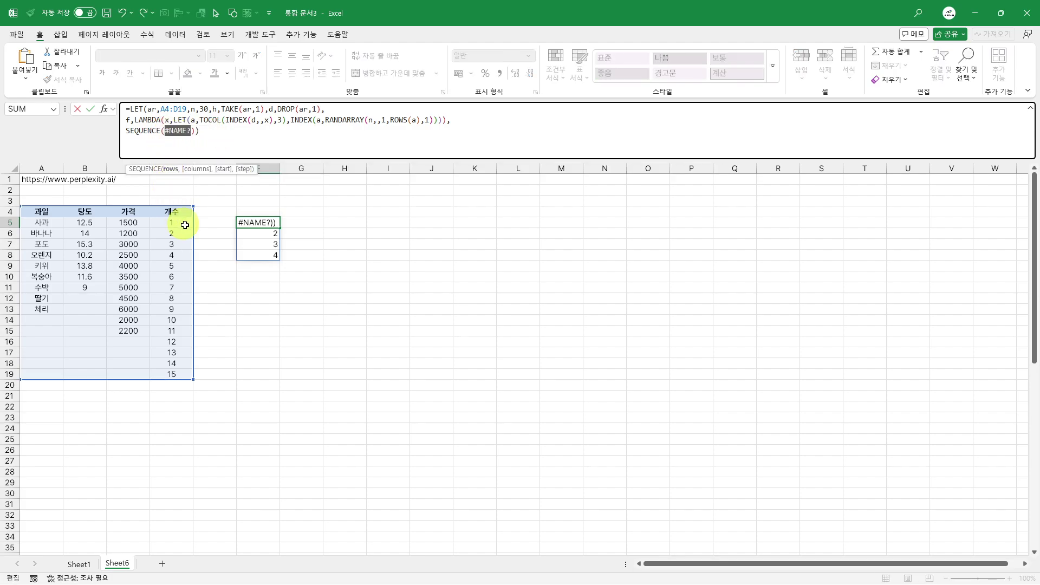
key(ctrl+z)
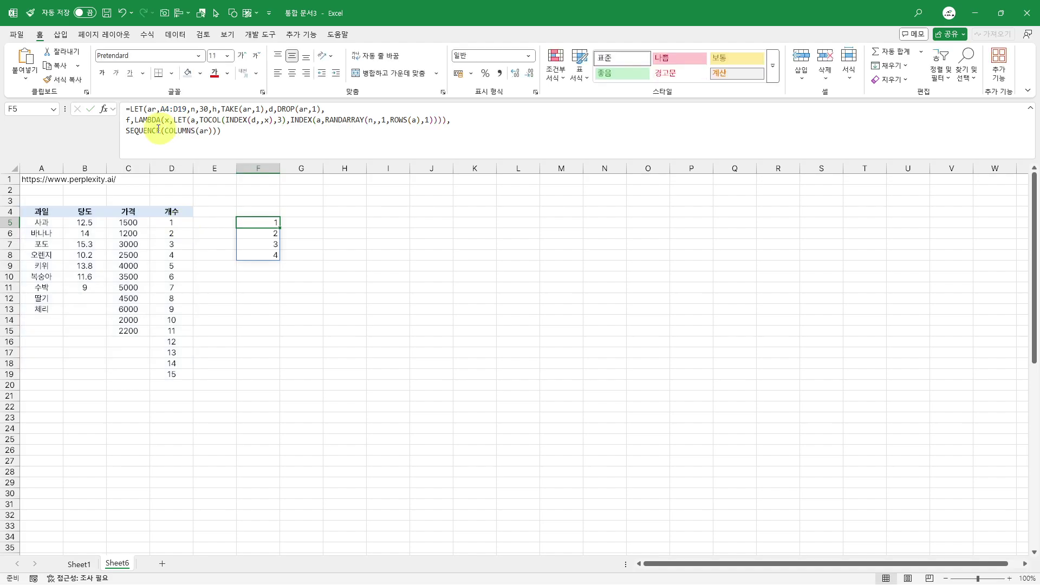
shift+click(216, 130)
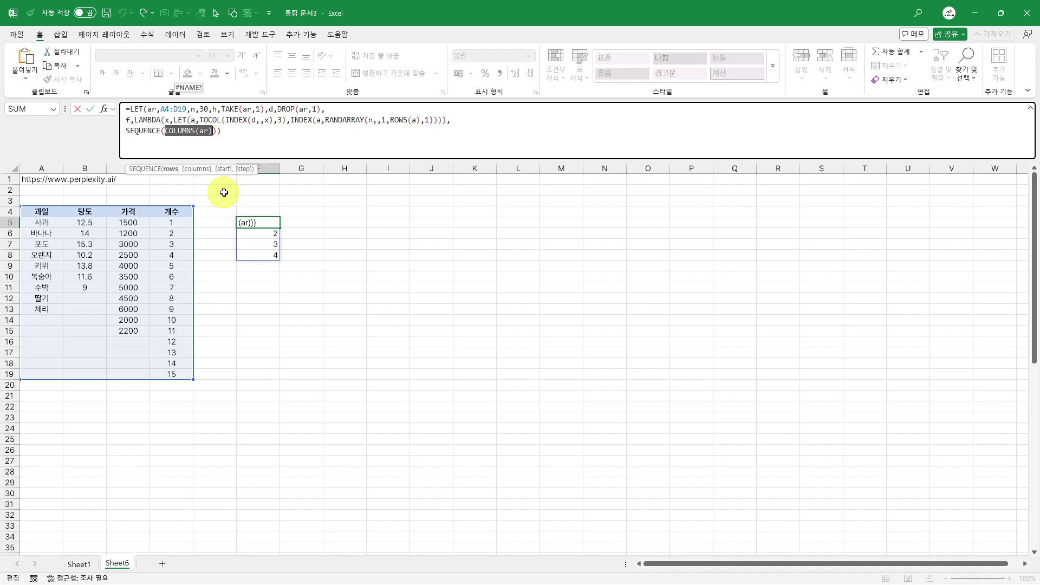
key(F9)
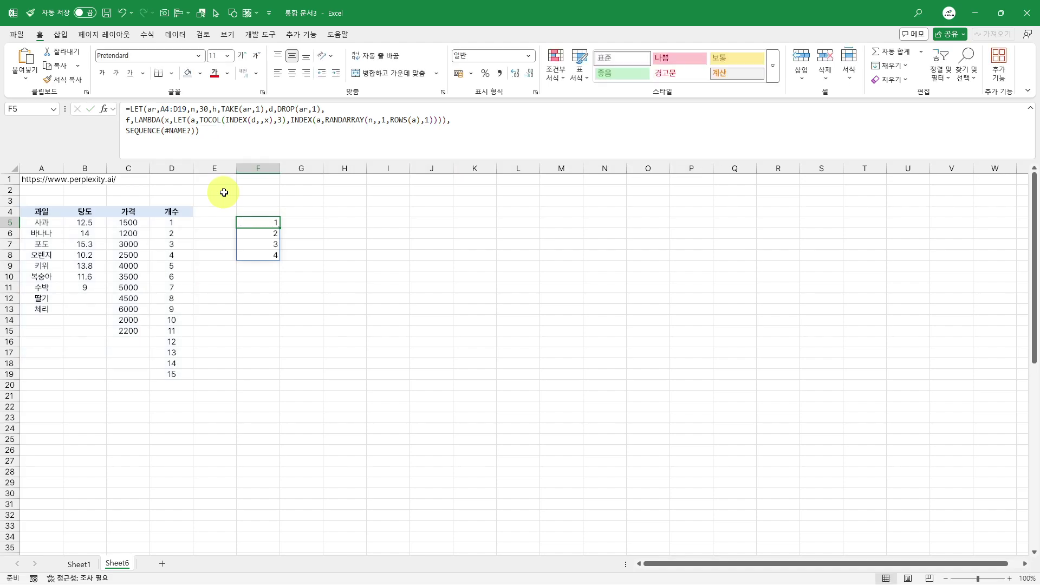
key(ctrl+z)
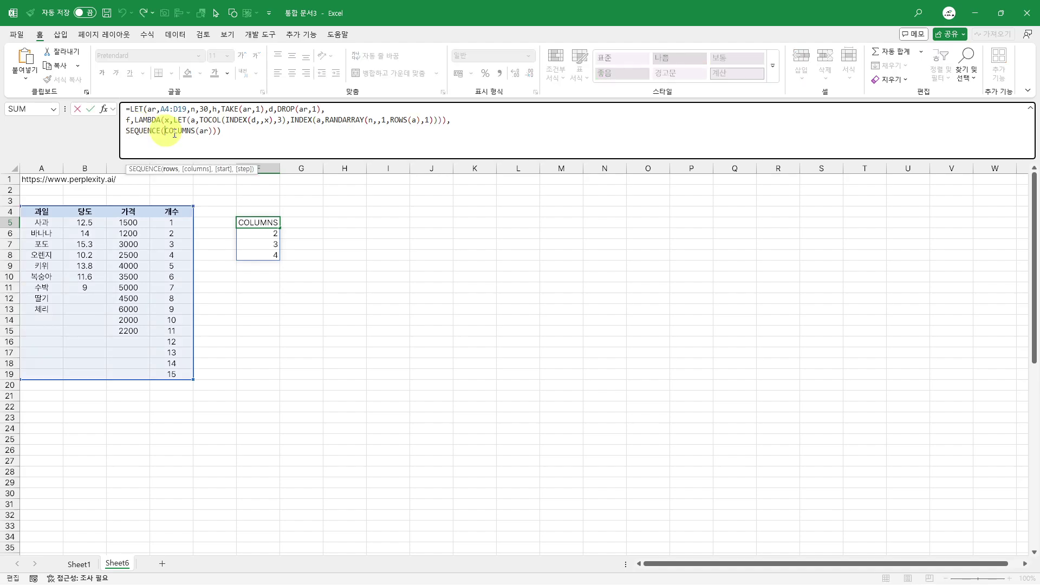
Try the constant 4 in place of COLUMNS(ar) as the SEQUENCE row count, and undo it
shift+click(212, 131)
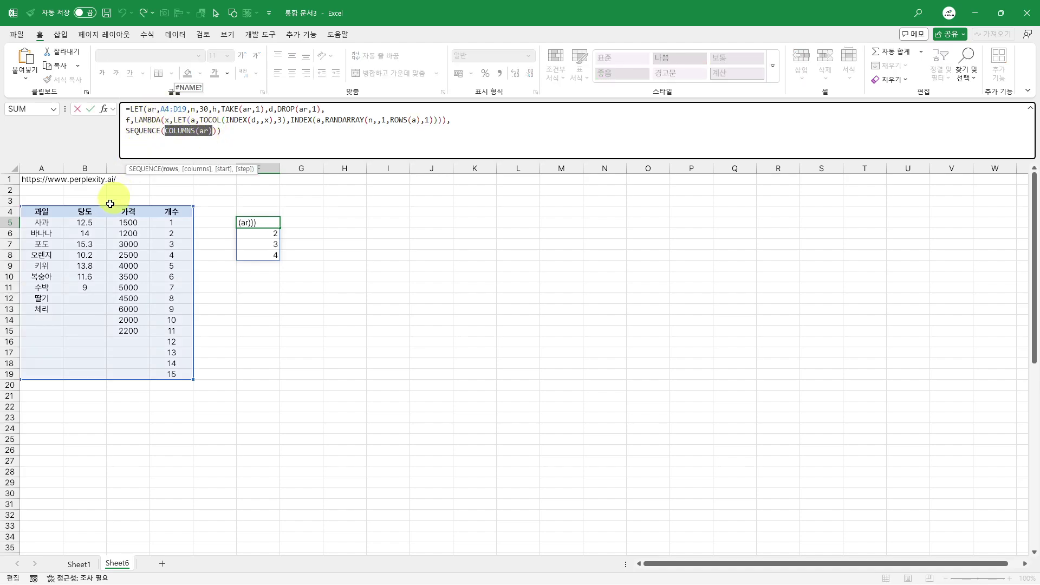
text(4)
key(ctrl+Return)
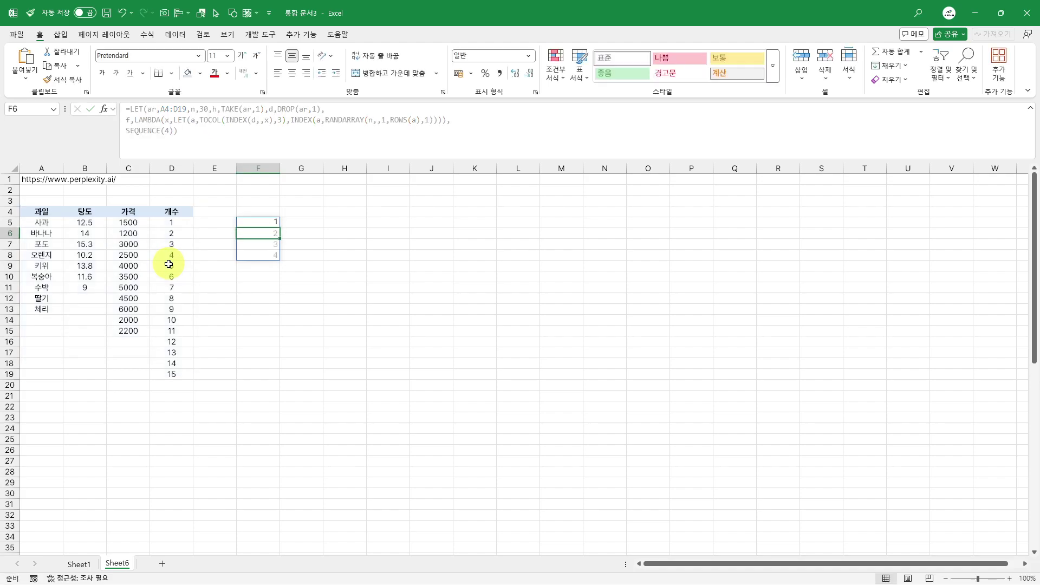
key(ctrl+z)
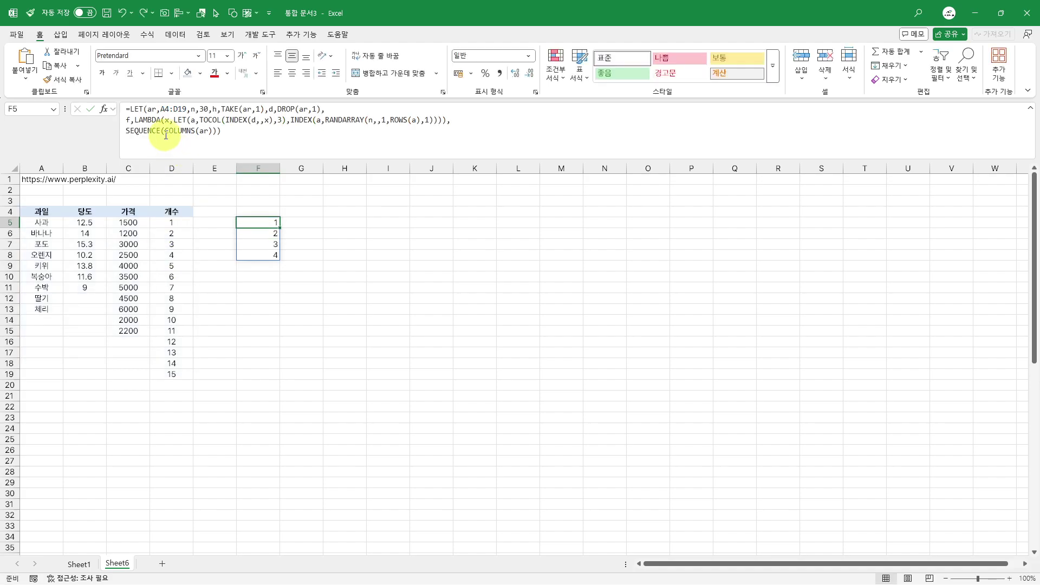
Wrap SEQUENCE(COLUMNS(ar)) in F5's formula as the array argument of a REDUCE with initial value ""
click(126, 132)
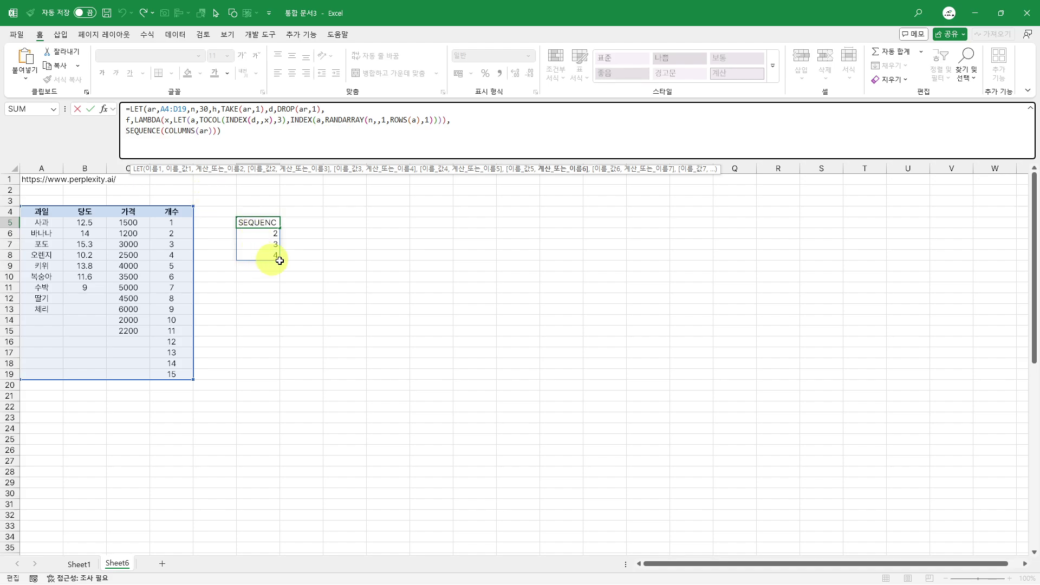
text(reduce("")
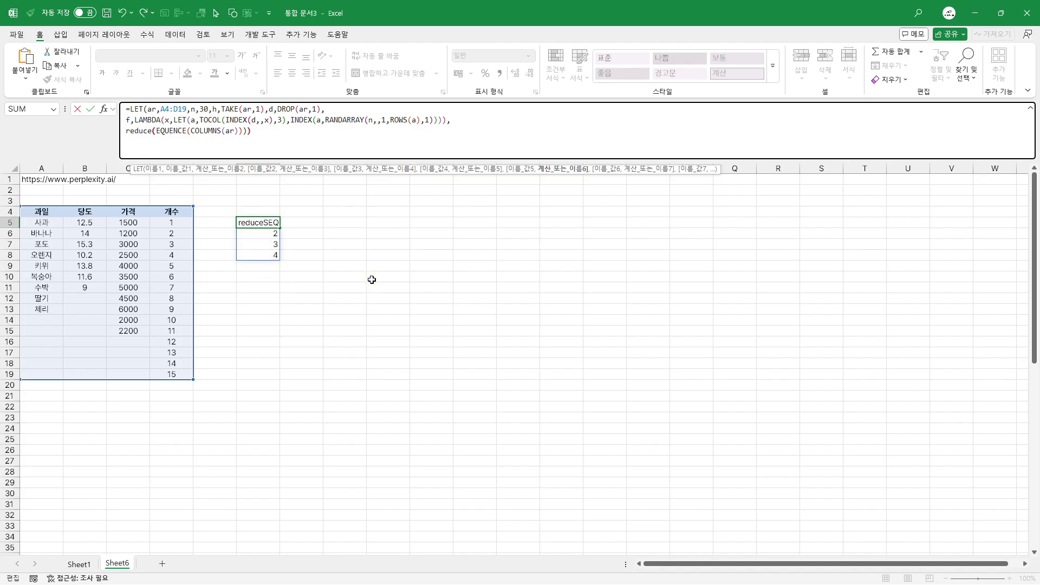
text(,)
key(Right)
key(Right)
key(Right)
key(Right)
key(Right)
key(Right)
key(Right)
key(Right)
key(Right)
key(Right)
key(Right)
key(Right)
key(Right)
key(Right)
key(Right)
key(Right)
key(Right)
key(Right)
key(Right)
key(Right)
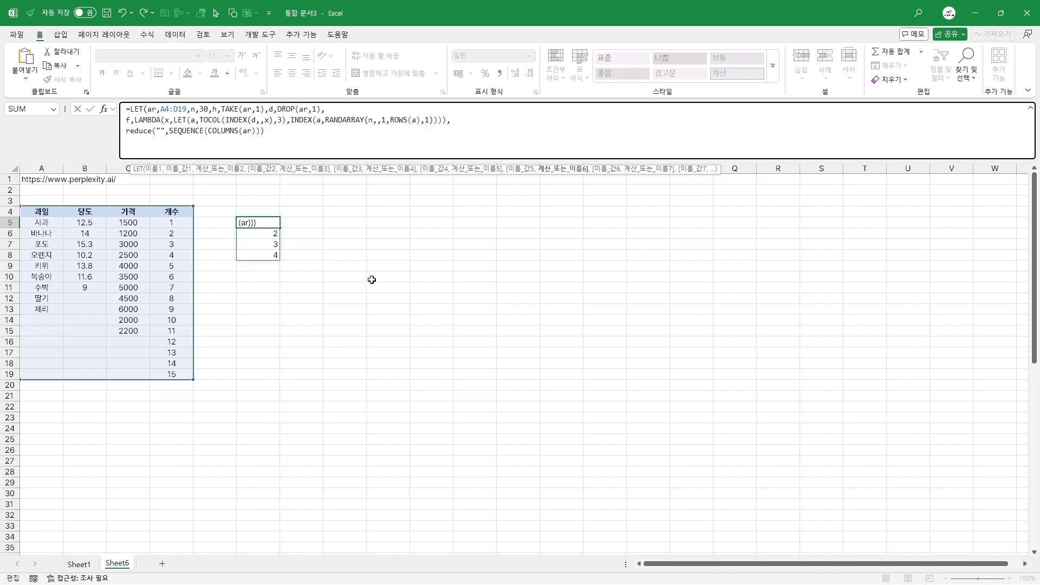
text(,)
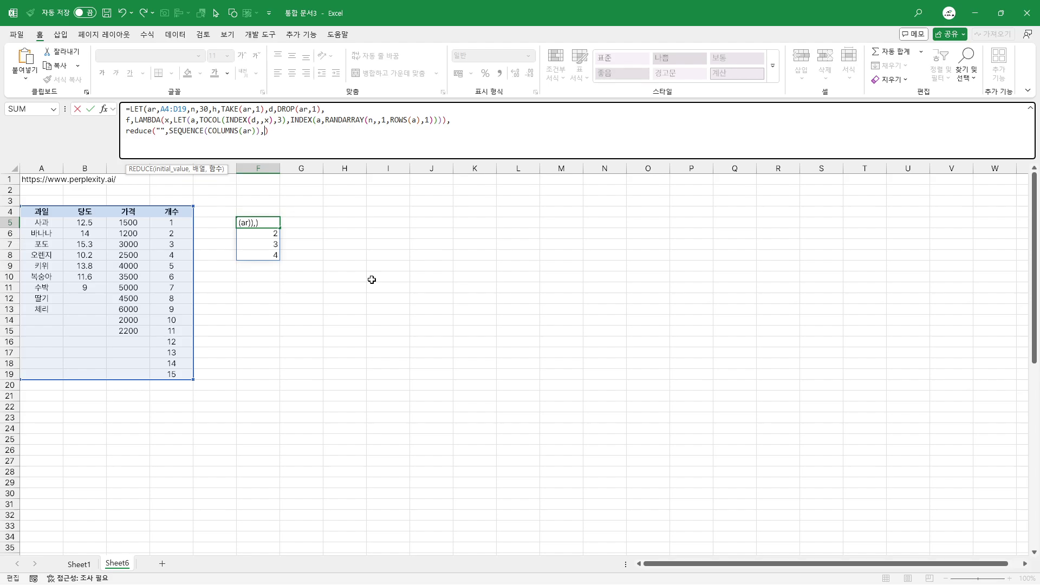
Complete F5's REDUCE with LAMBDA(a,v,HSTACK(a,f(v))), close the remaining parentheses and apply the formula
text(lambda()
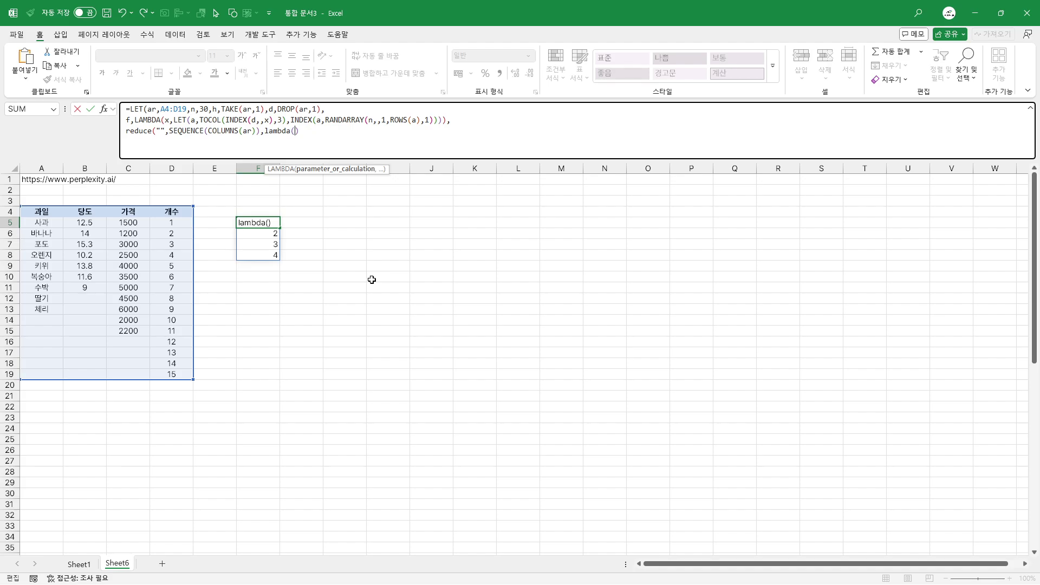
text(a,v)
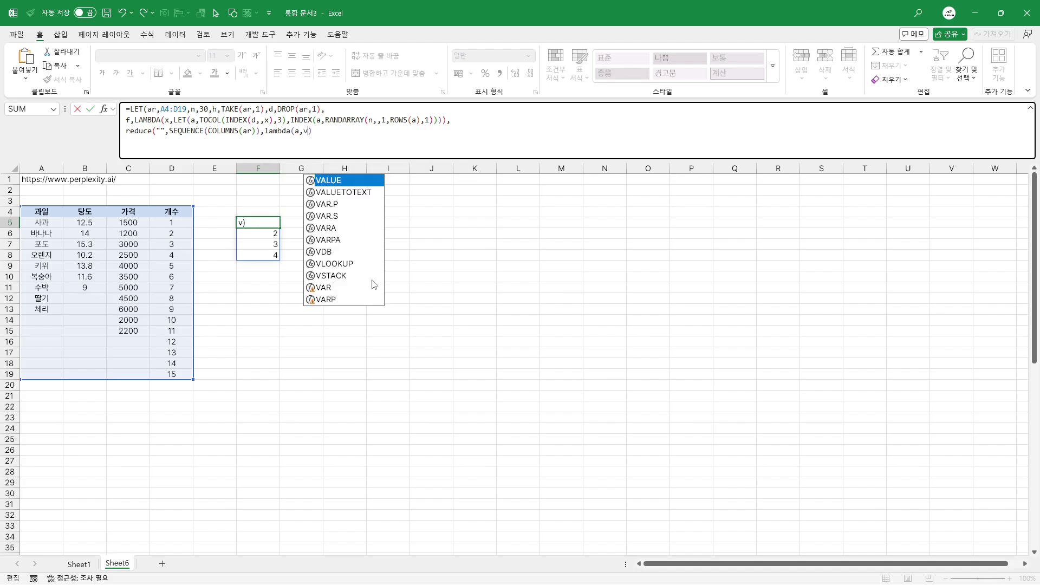
text(,)
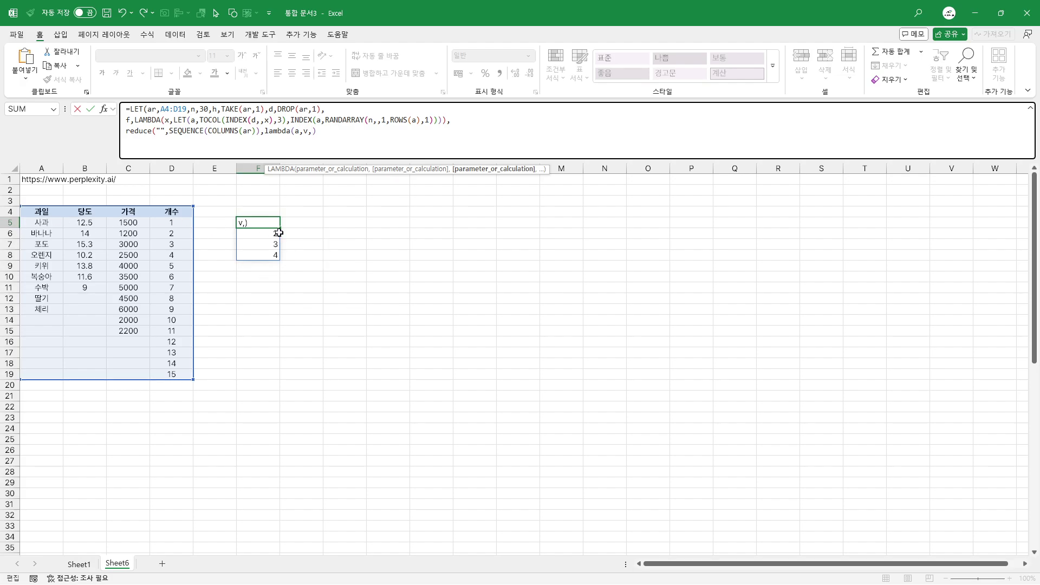
text(hs)
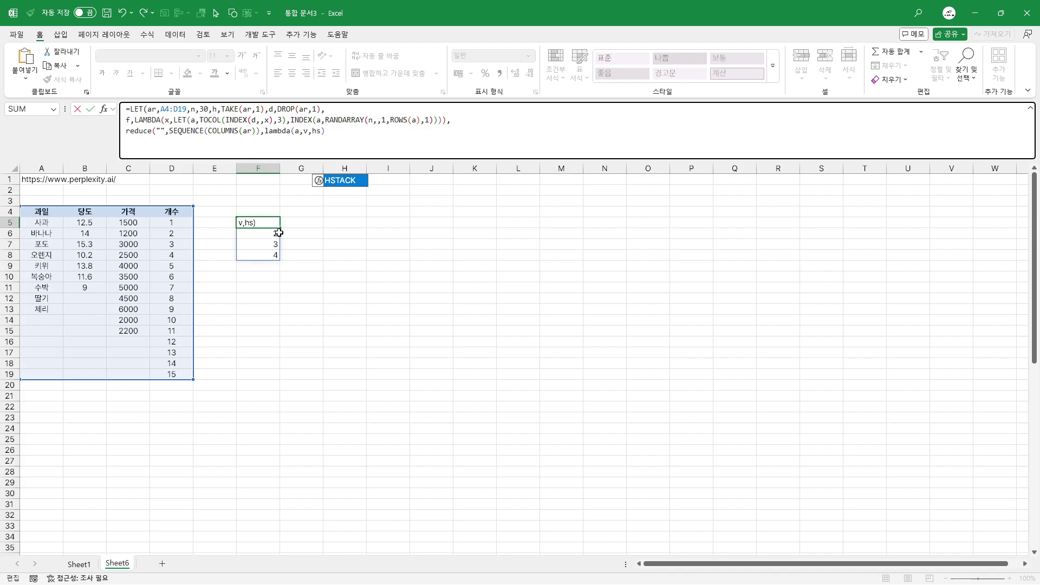
key(Tab)
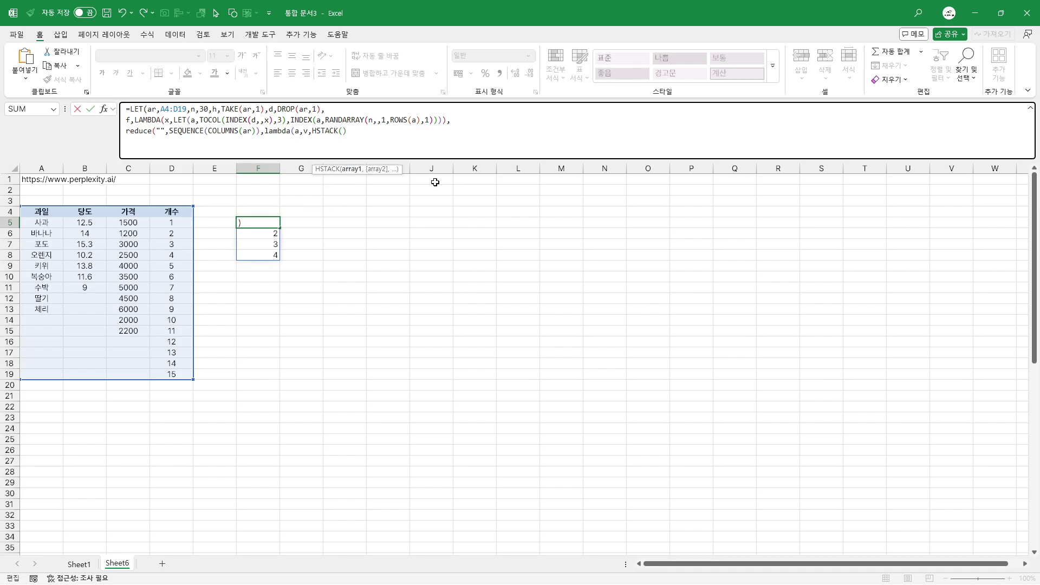
text(a,)
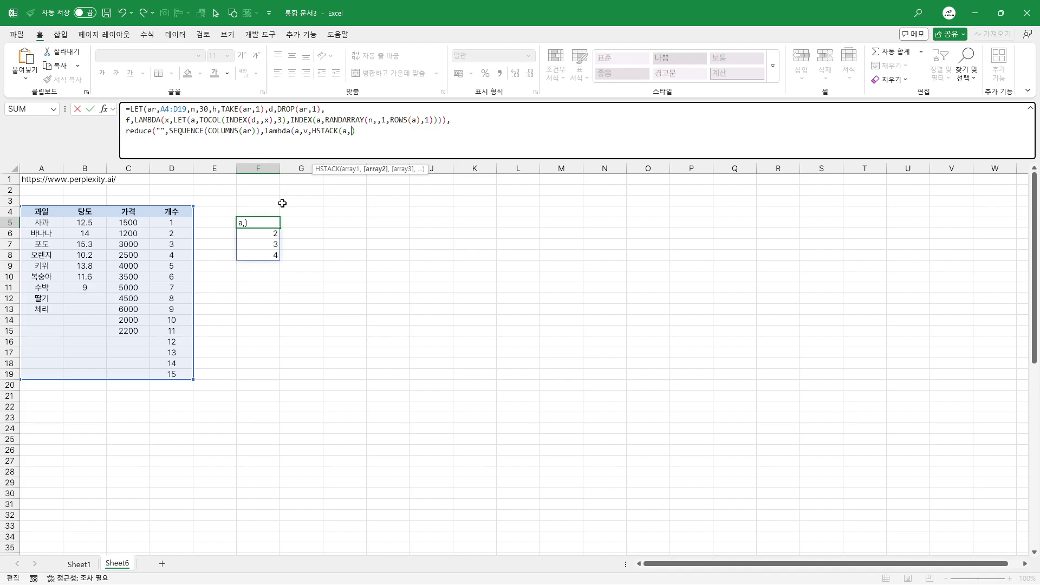
text(f(v))
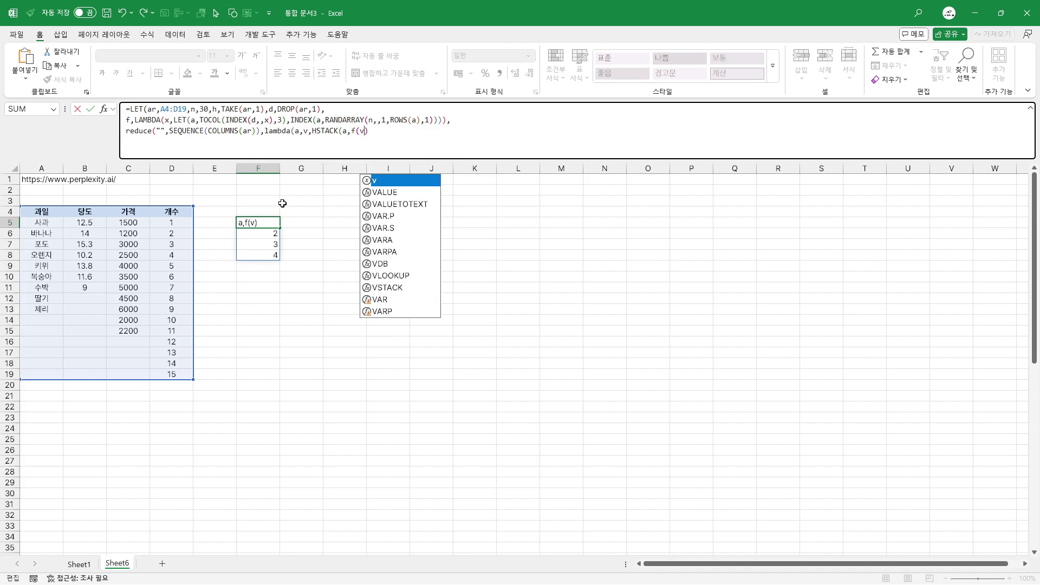
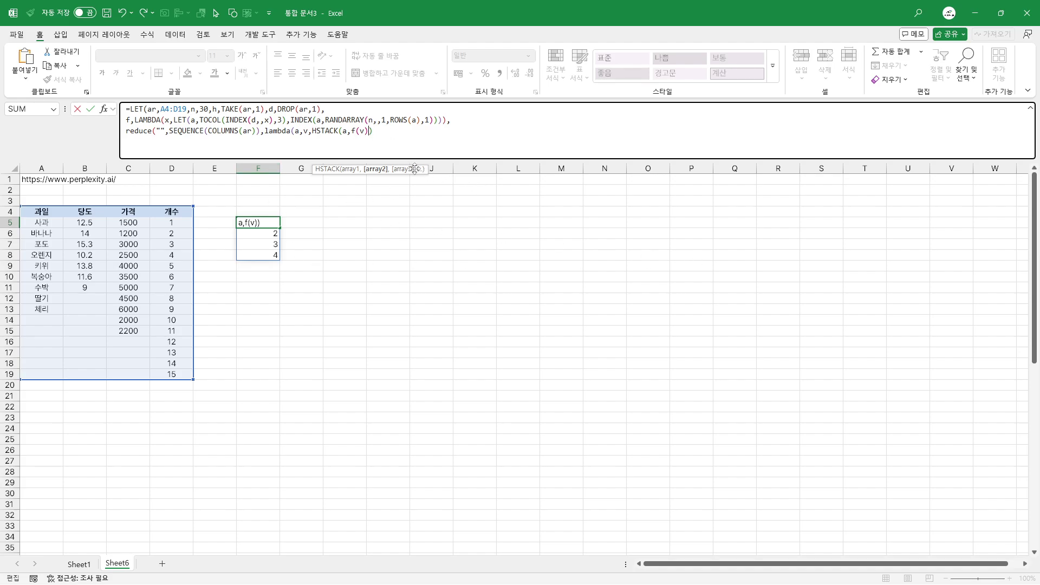
text())))
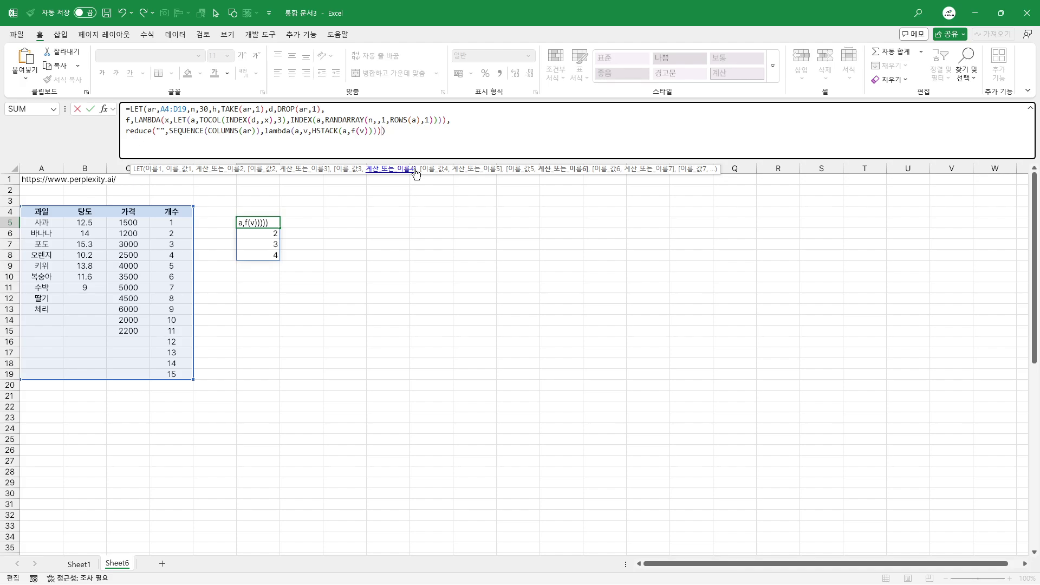
key(ctrl+Return)
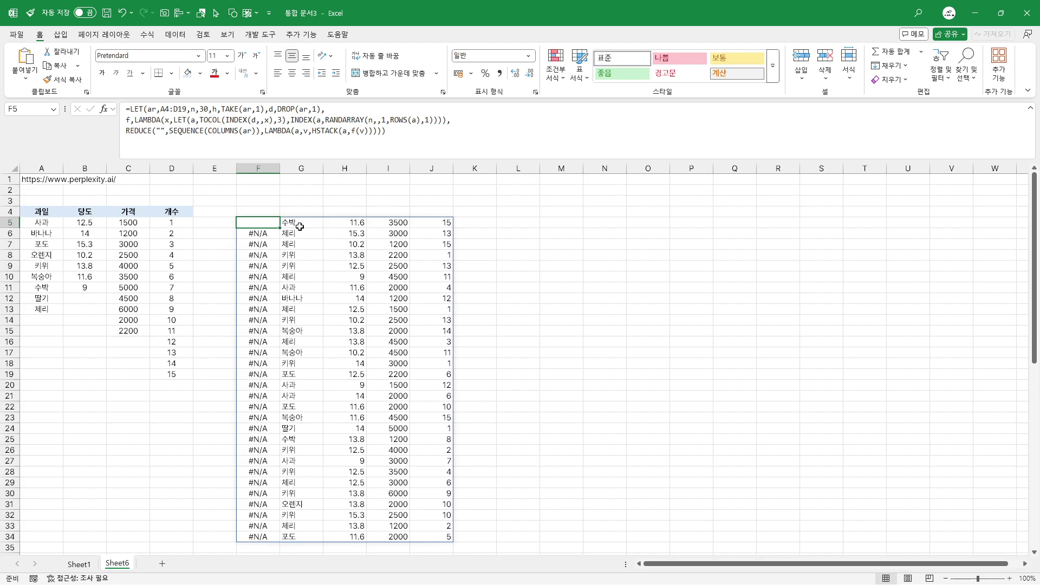
Examine the first row and first column of F5's spilled result, recalculating the sheet to refresh the random values
key(Right)
key(Right)
key(Right)
key(Right)
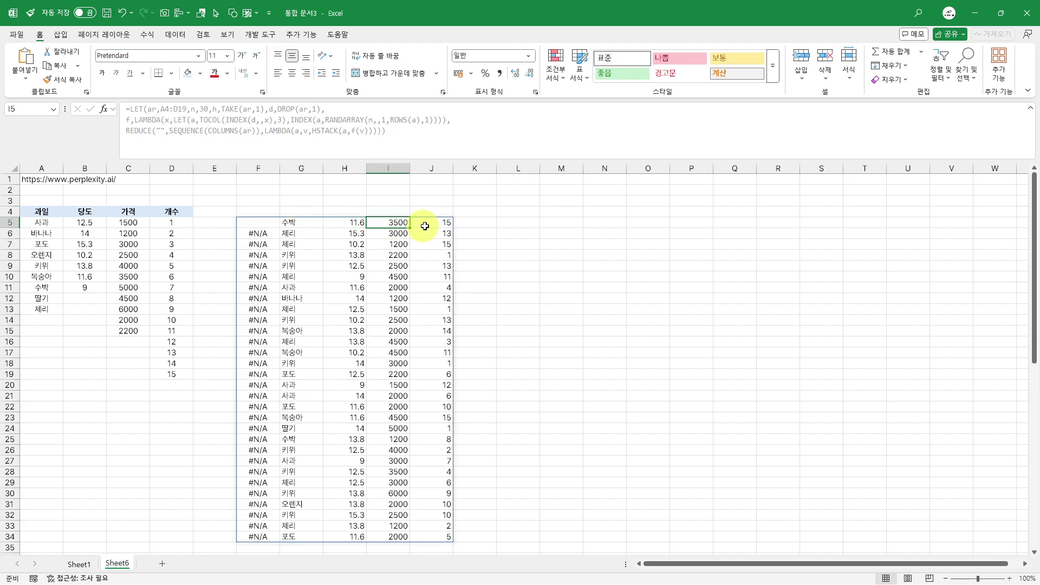
drag(300, 222, 472, 224)
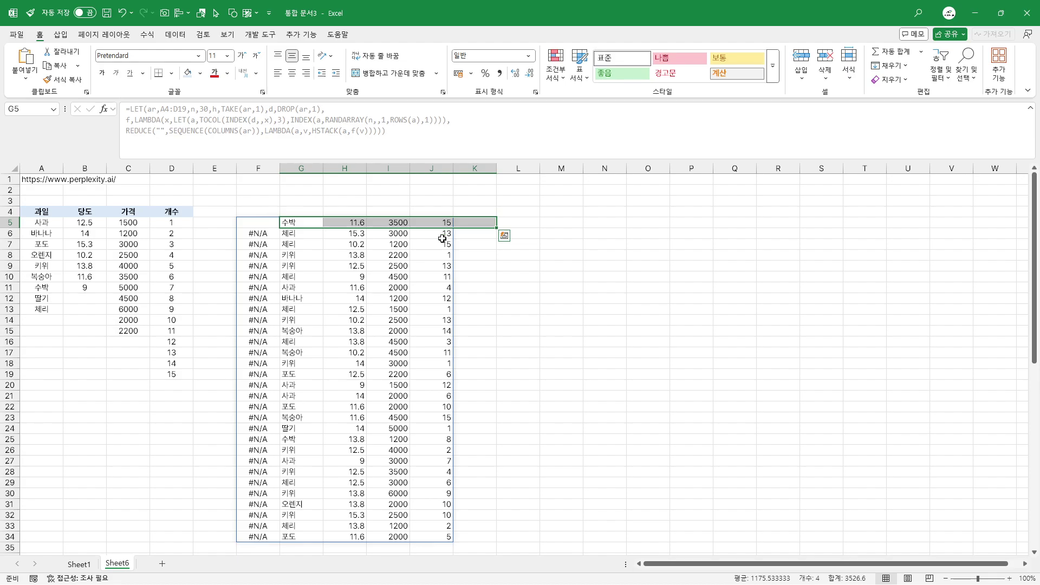
key(F9)
key(F9)
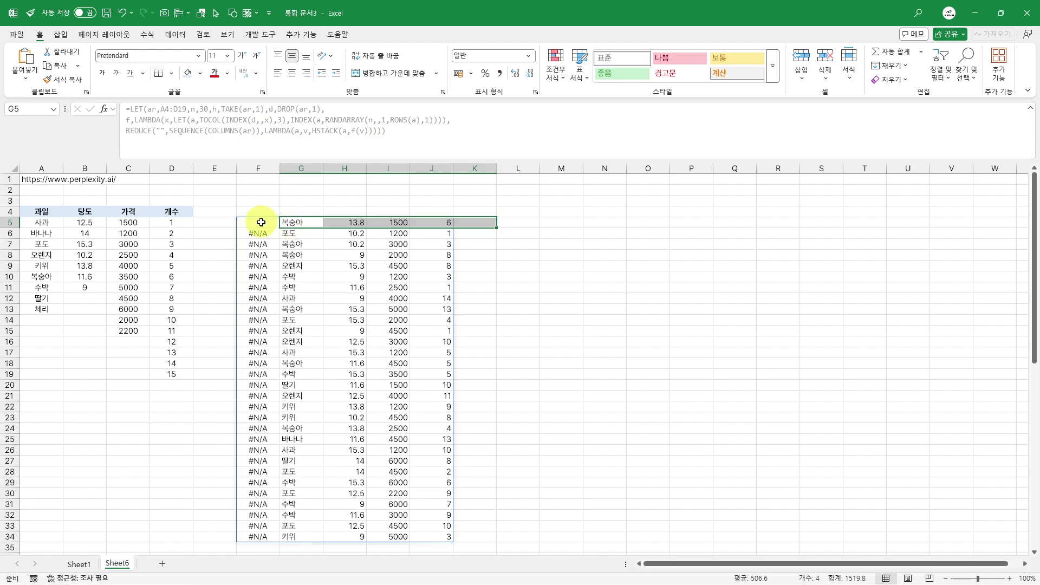
drag(262, 223, 275, 520)
click(298, 439)
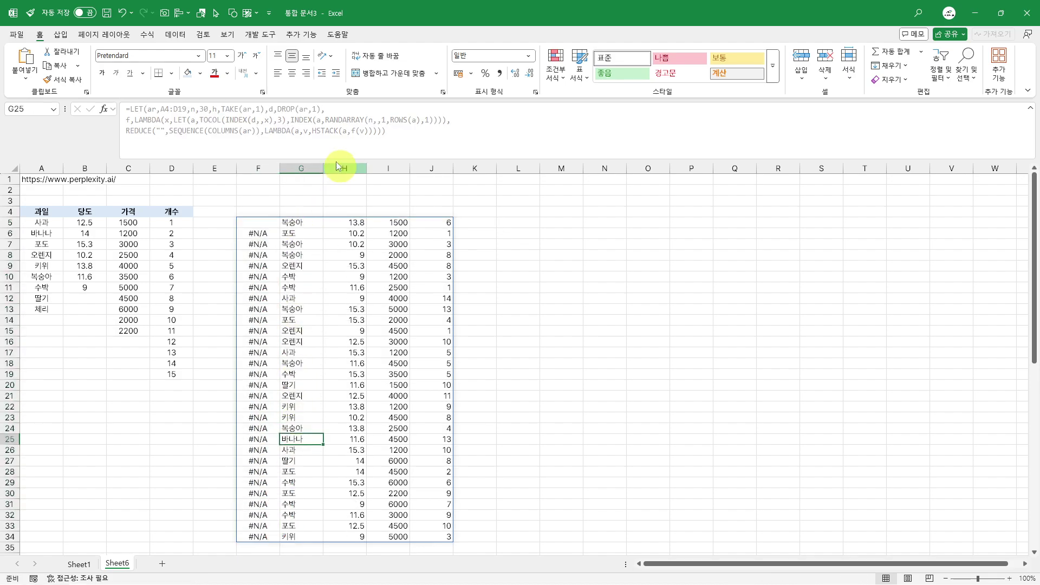
Wrap the REDUCE expression in F5's formula in DROP with the rows argument empty and columns set to 1, and apply it
click(261, 222)
click(126, 131)
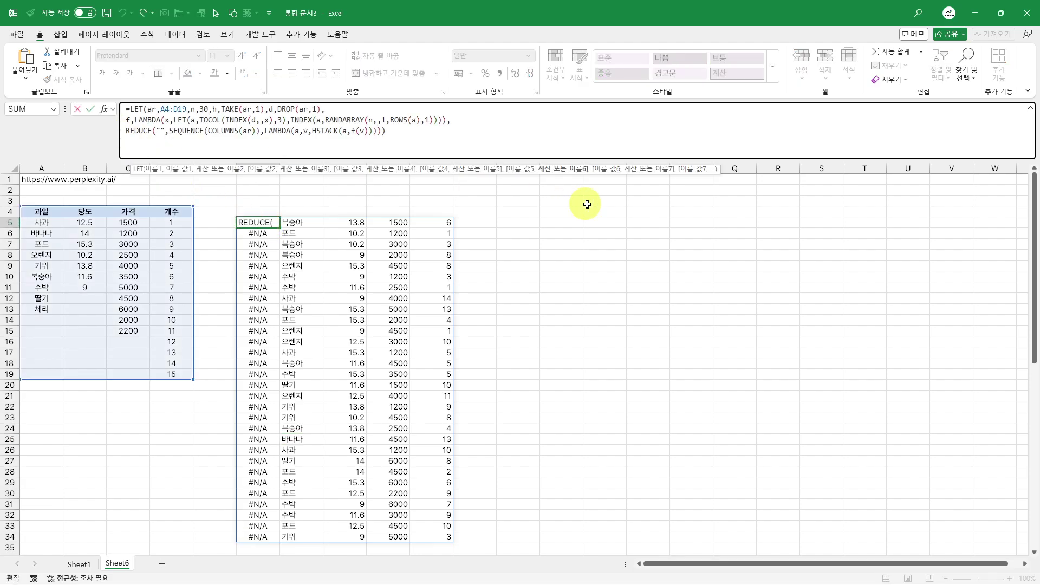
text(drop()
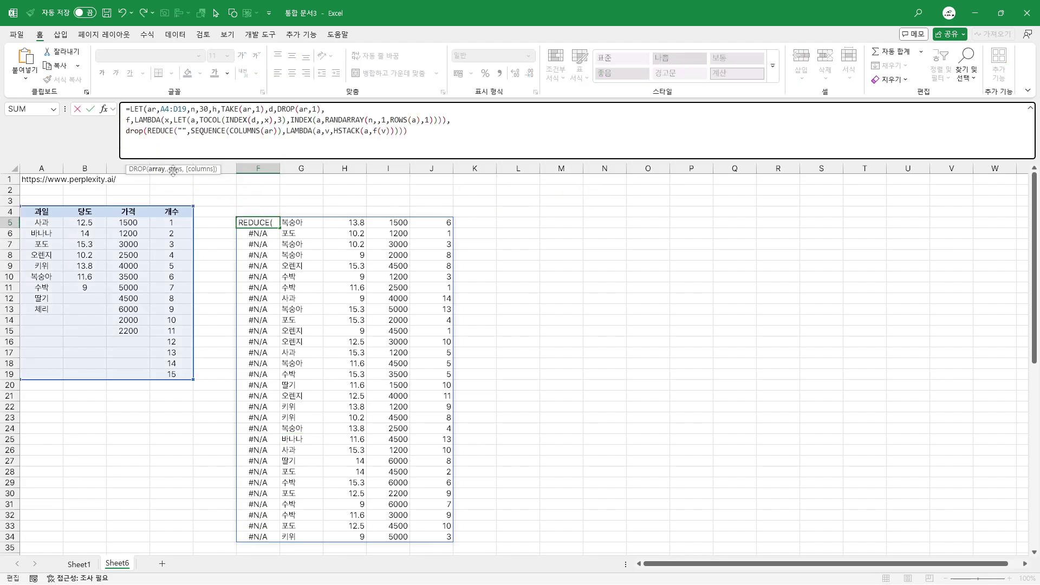
key(shift+End)
key(ctrl+x)
text(,))
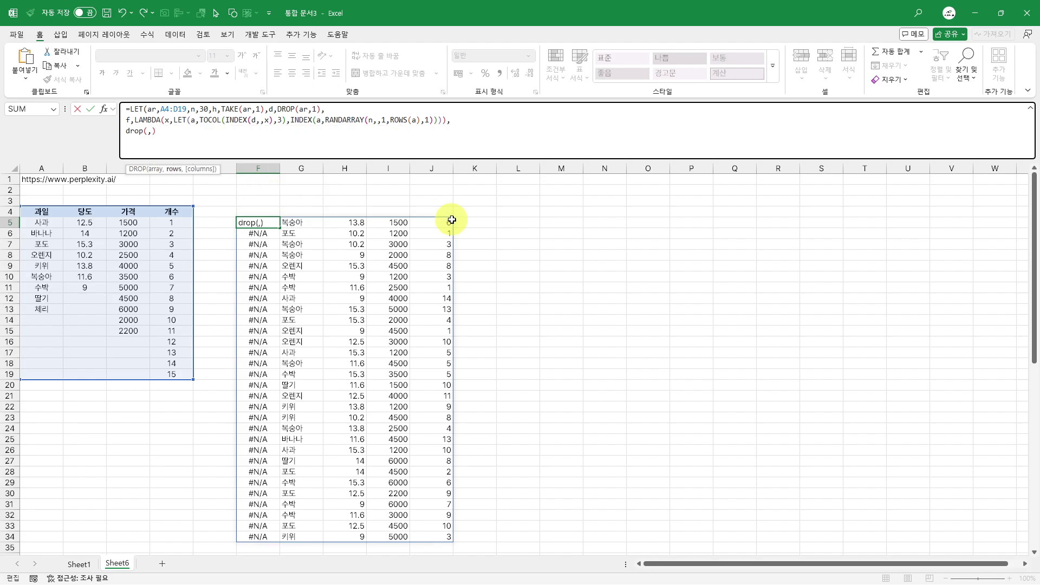
key(BackSpace)
key(ctrl+v)
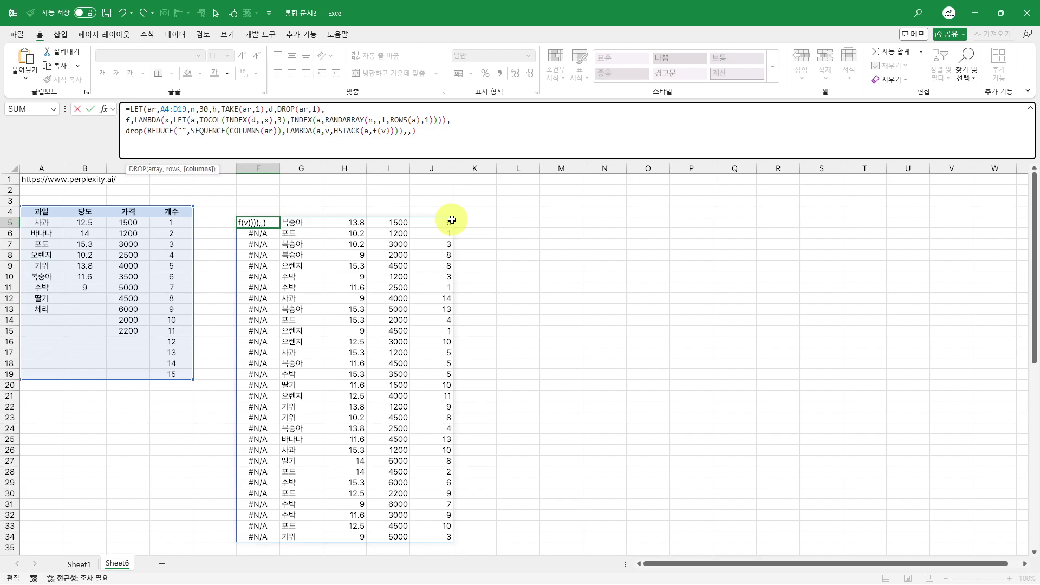
text())
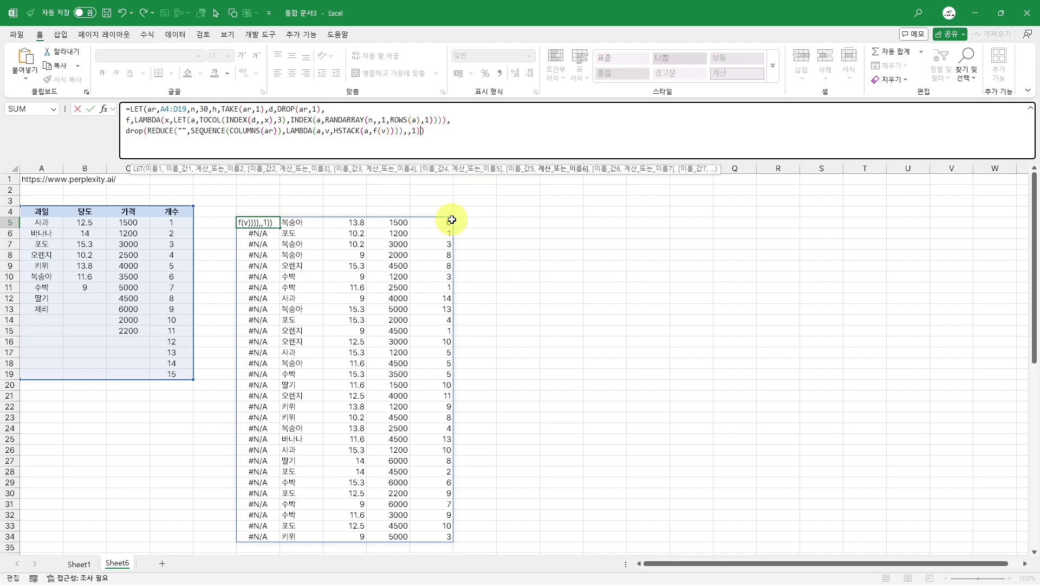
key(ctrl+Return)
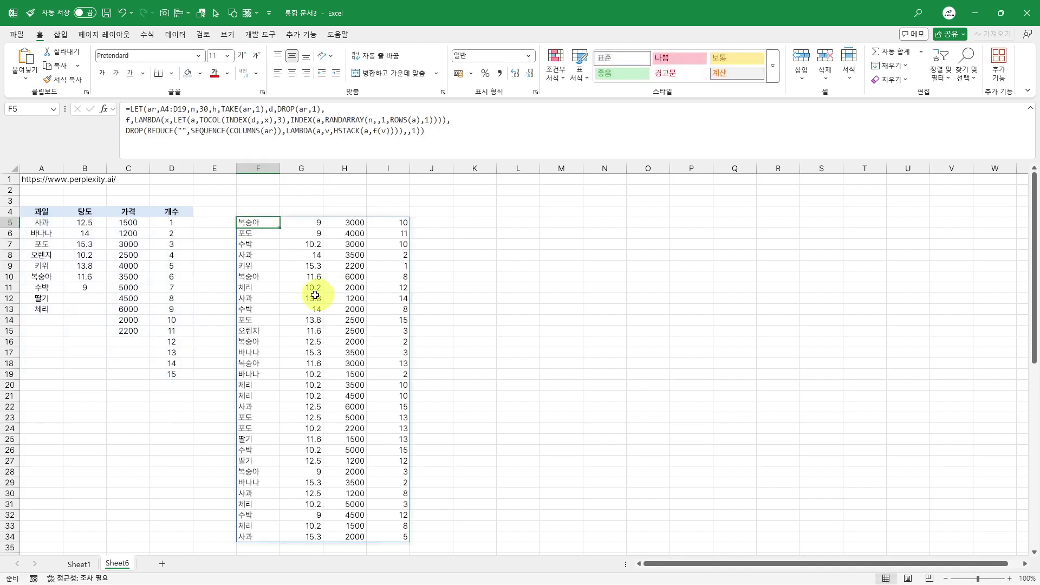
Recalculate the sheet repeatedly to check that the spilled columns draw new random items each time
key(F9)
key(F9)
key(F9)
key(F9)
key(F9)
key(F9)
key(F9)
key(F9)
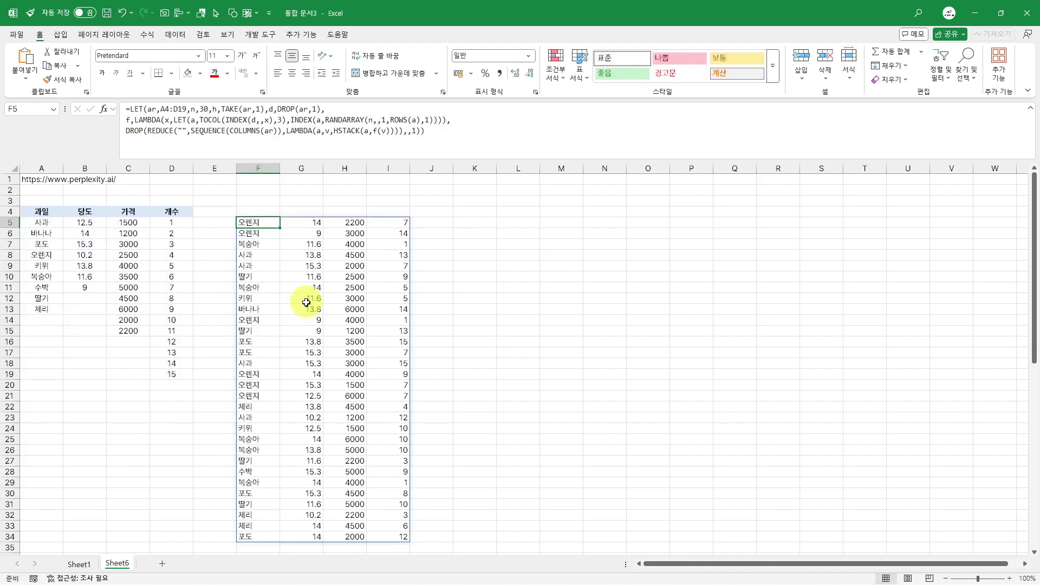
key(F9)
key(F9)
key(F9)
key(F9)
key(F9)
key(F9)
key(F9)
key(F9)
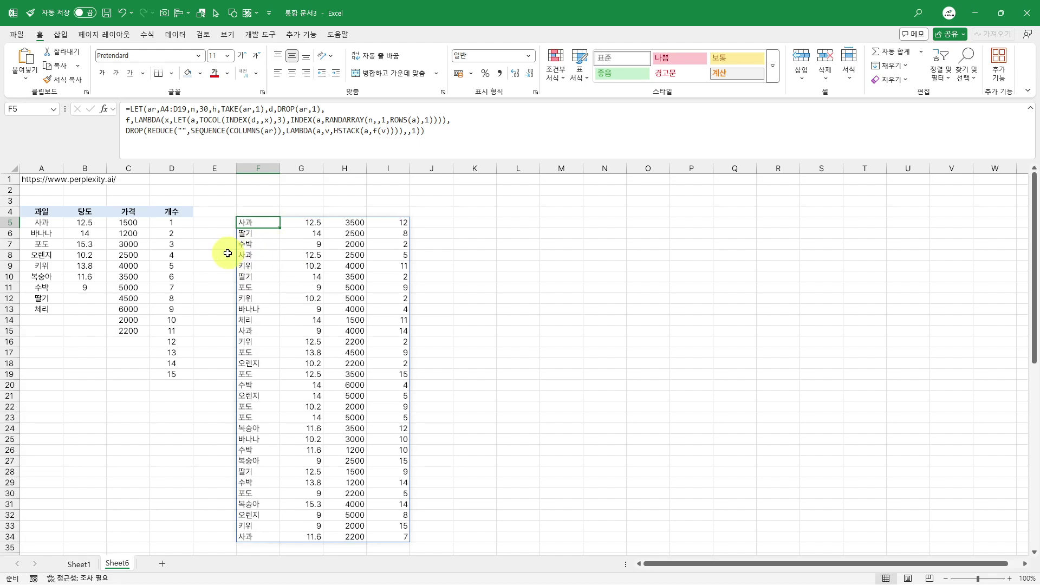
Wrap the DROP expression in F5's formula in VSTACK with h as the first array, and apply it
drag(47, 211, 172, 212)
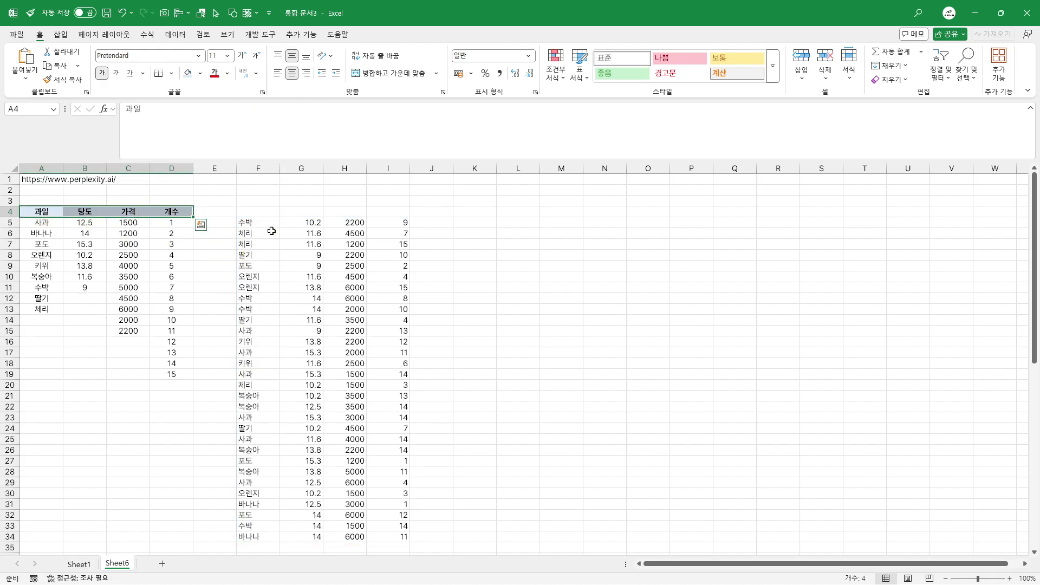
click(269, 226)
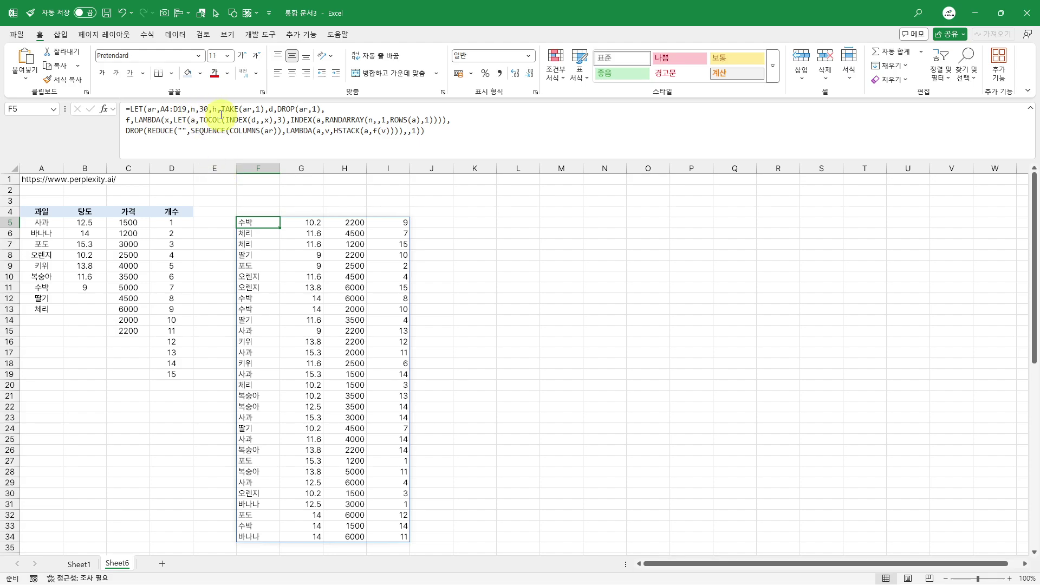
click(126, 131)
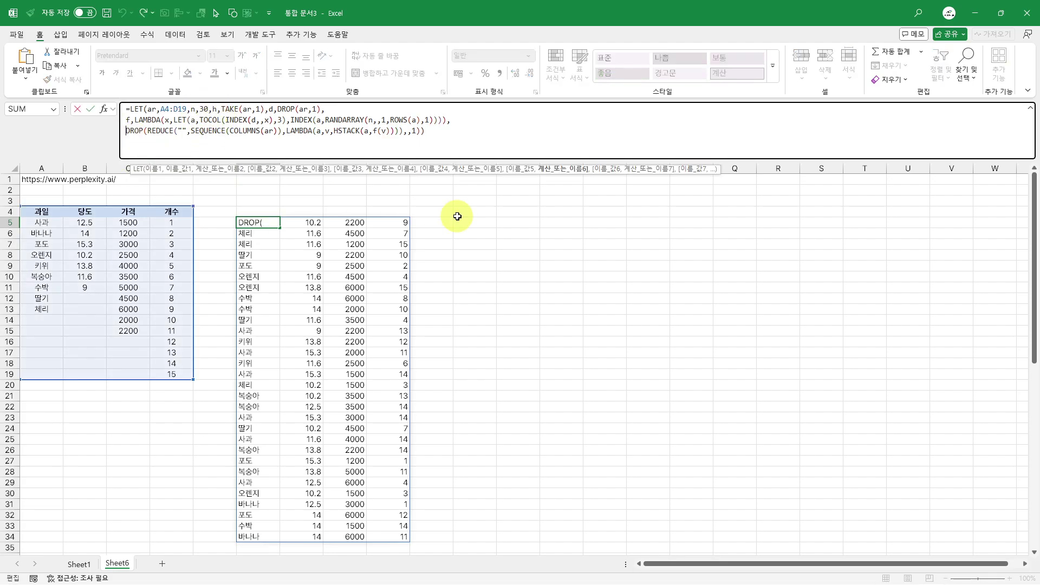
text(VSTACK(h,)
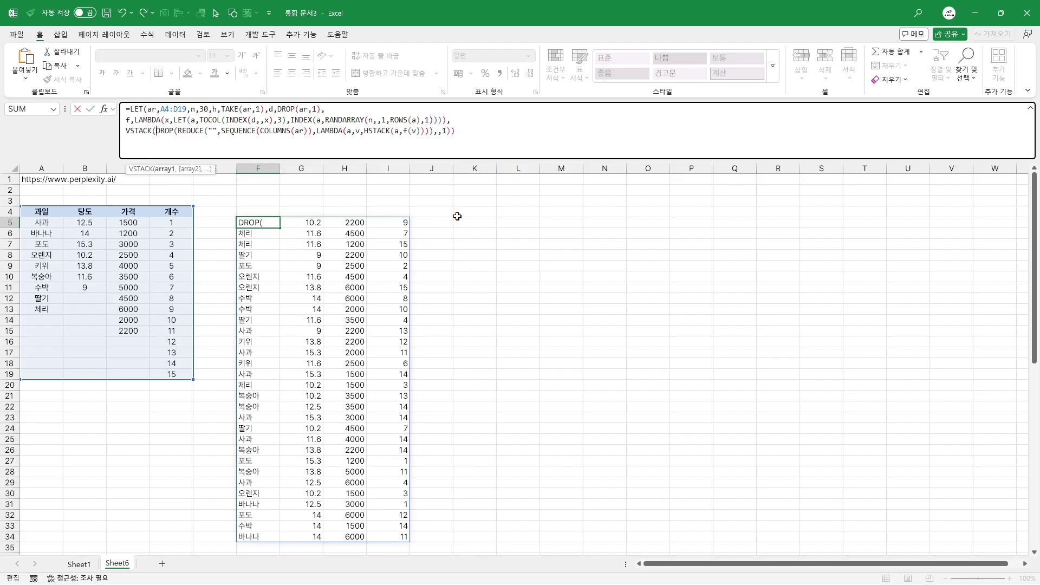
key(End)
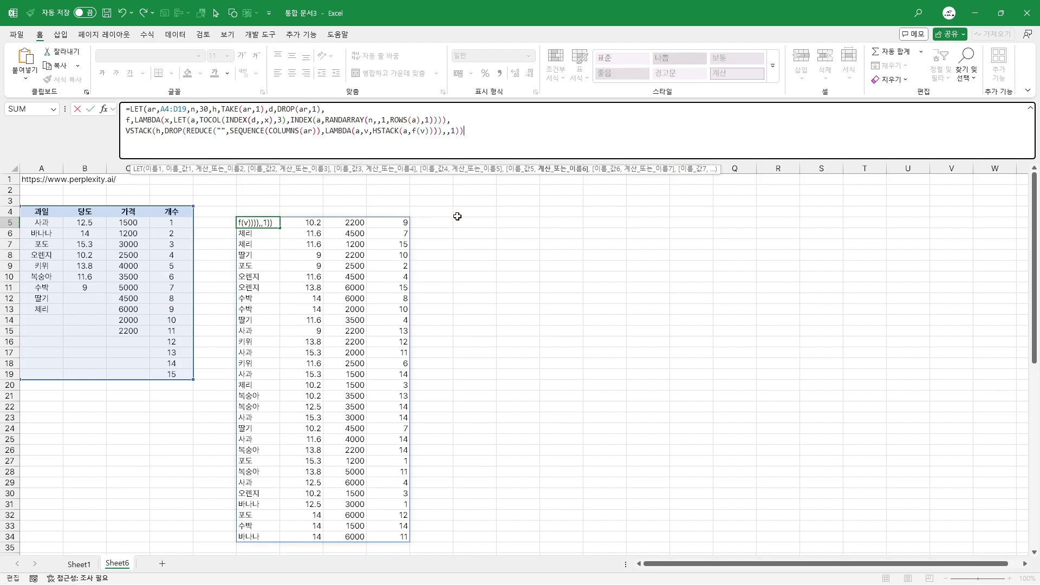
text())
key(ctrl+Return)
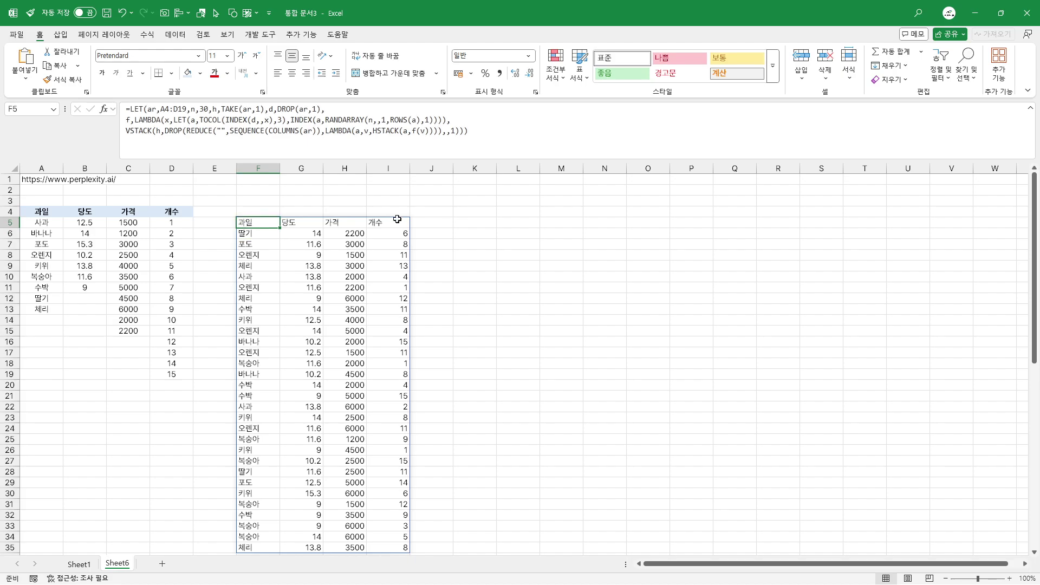
Move the formula from F5 up to F4 and copy the source table's header formatting onto F4:I4
mouse_move(258, 218)
mouse_down()
mouse_move(255, 209)
mouse_move(379, 211)
mouse_up()
click(128, 212)
key(alt+h)
key(f)
key(p)
click(273, 243)
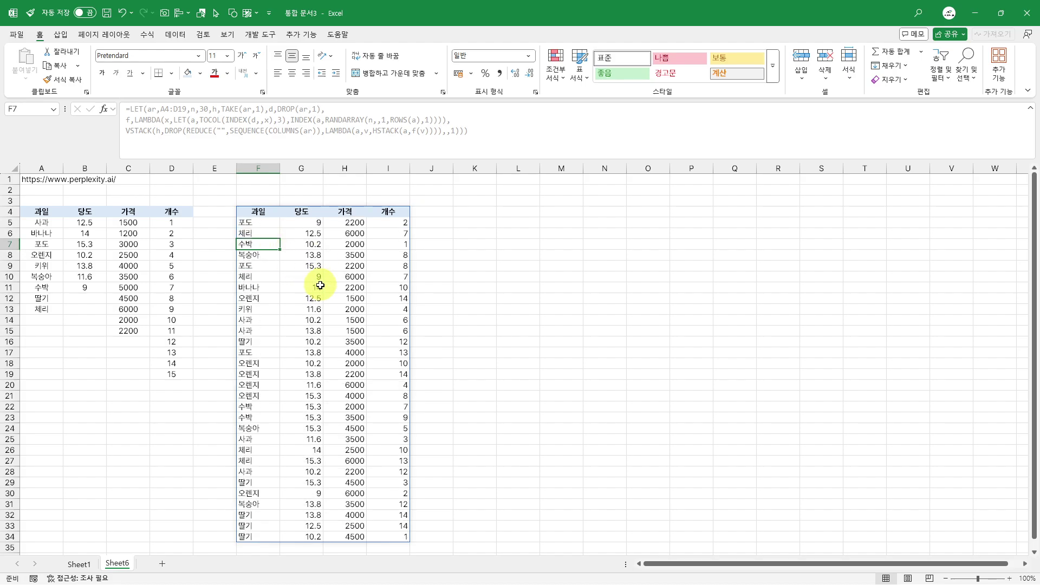
Set n to 20 in F4's formula, apply it and recalculate the random dataset several times
click(55, 224)
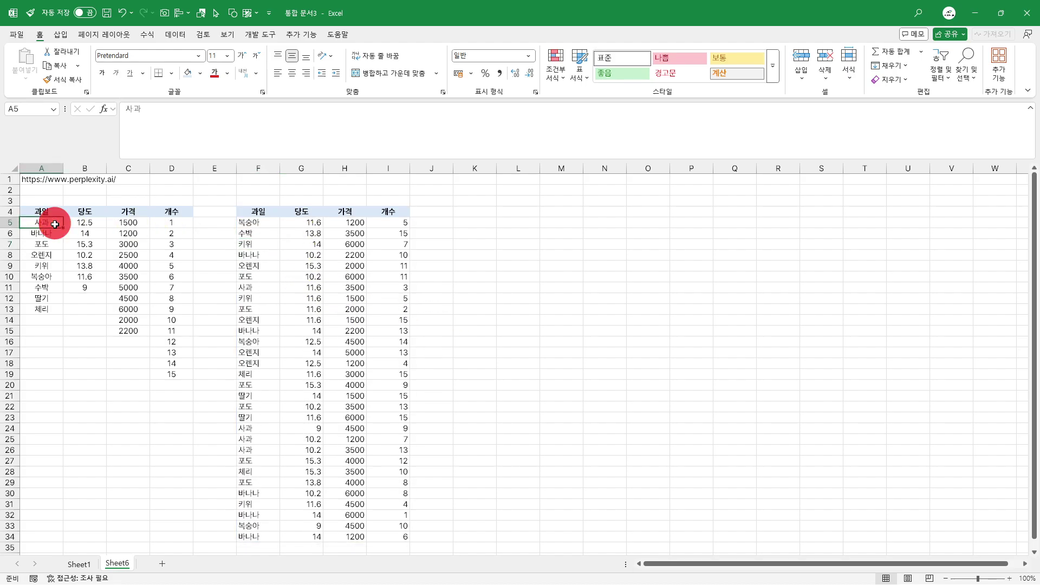
drag(55, 224, 157, 376)
click(249, 291)
click(254, 225)
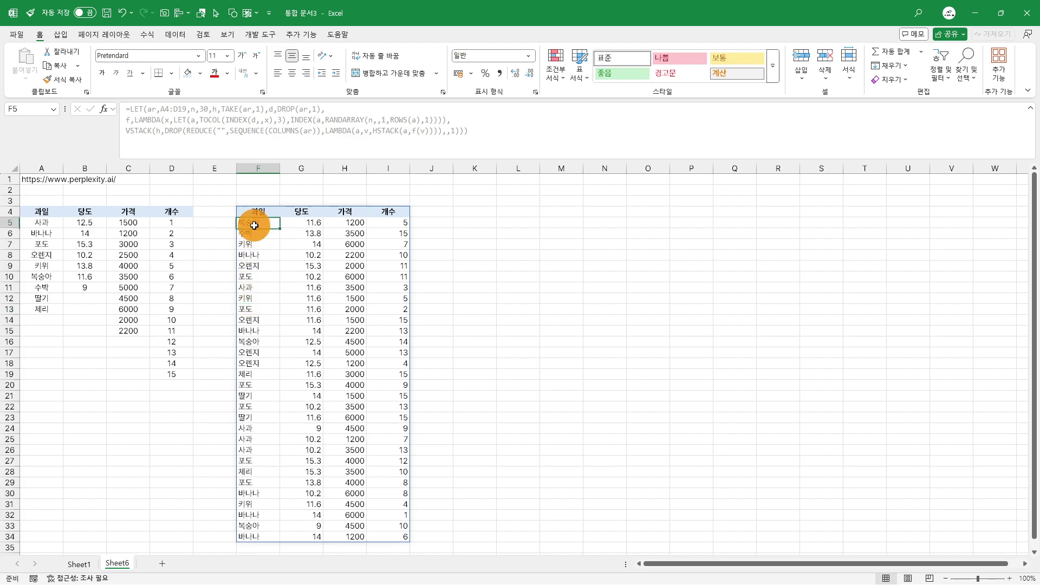
double_click(203, 109)
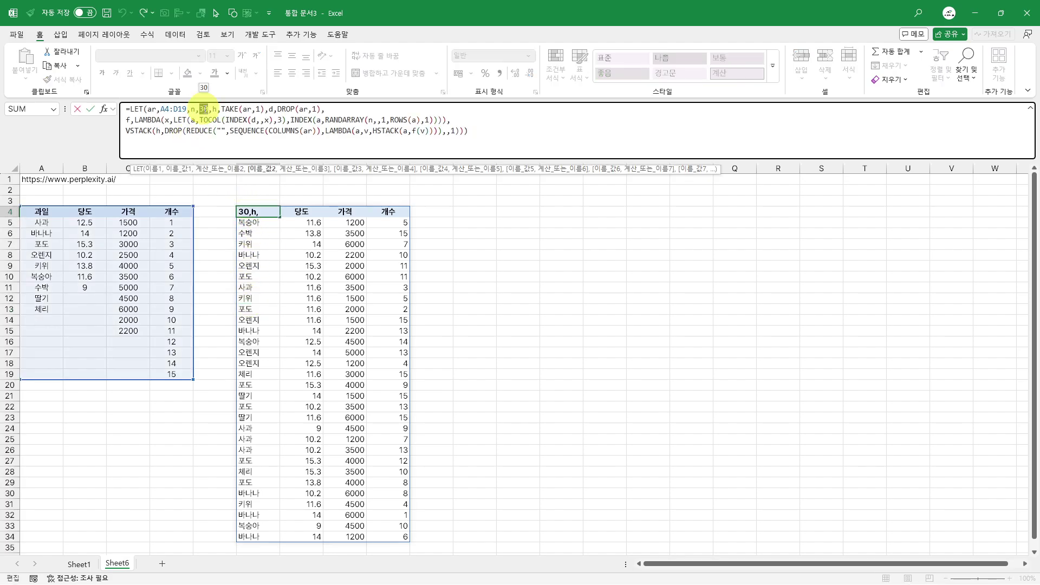
text(20)
key(ctrl+Return)
key(F9)
key(F9)
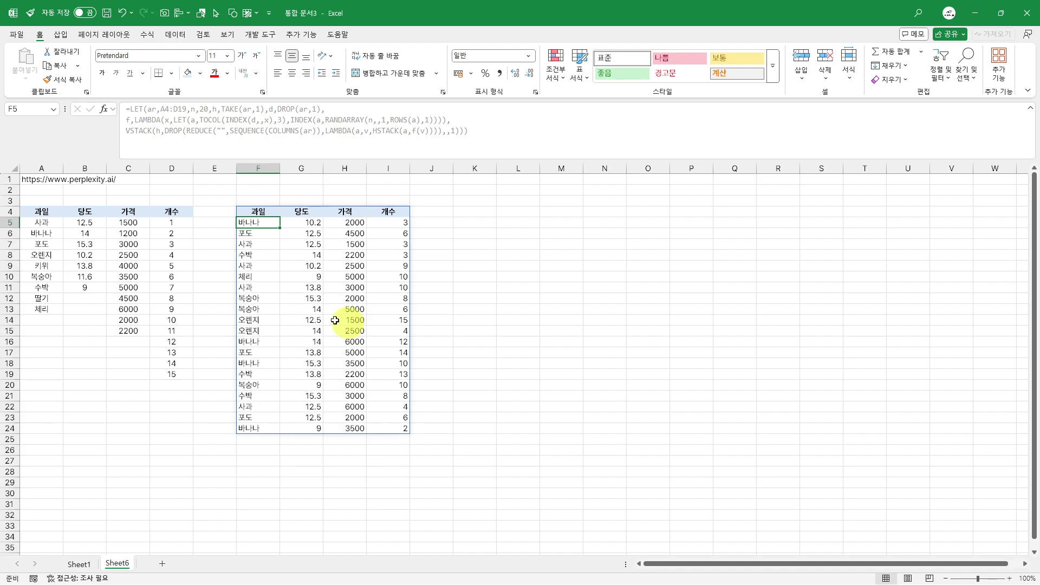
key(F9)
key(F9)
click(271, 256)
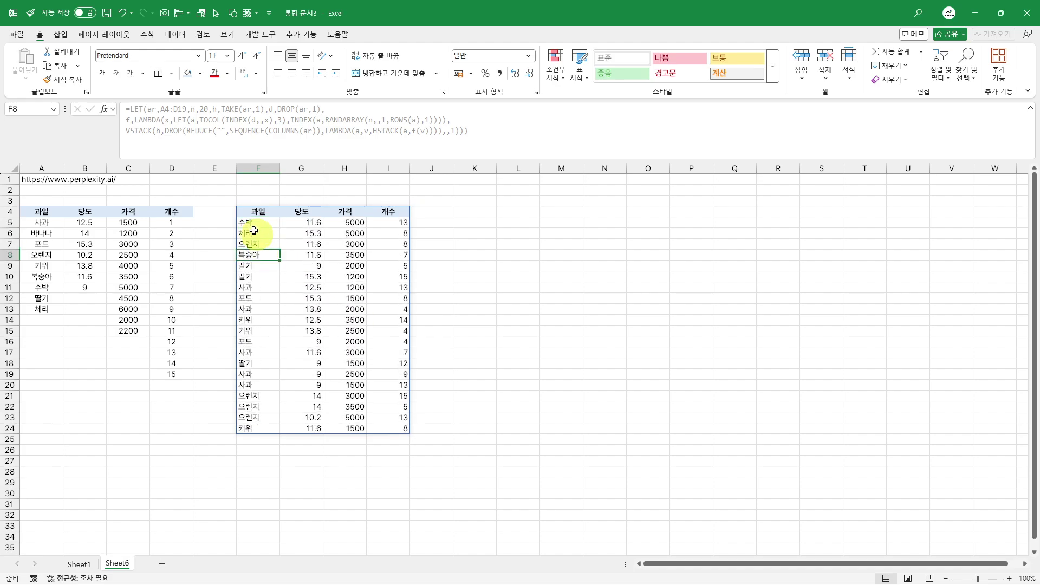
click(252, 214)
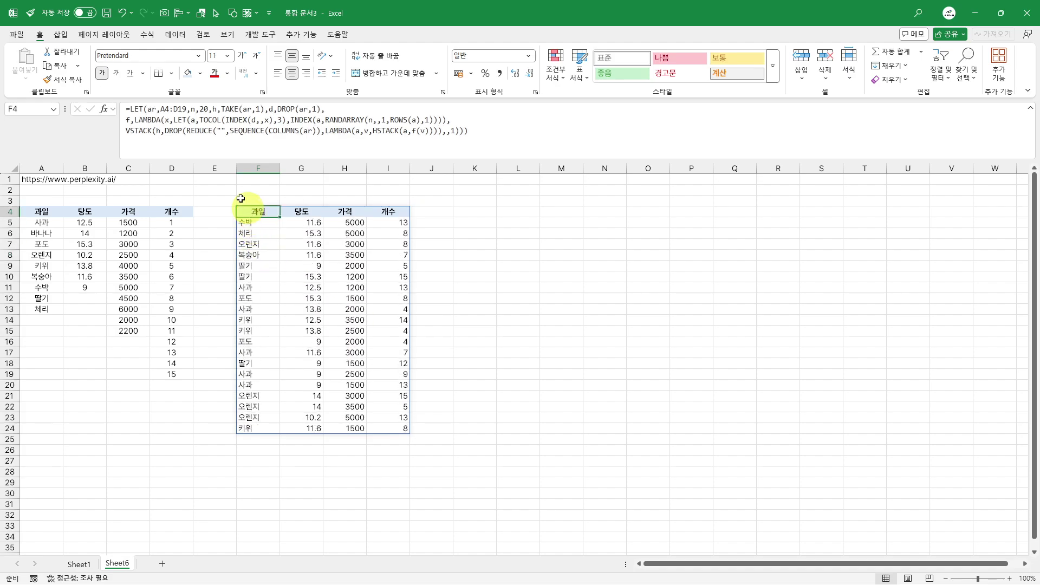
Wrap F4's LET formula in a LAMBDA with parameters ar and n, and put LET on its own line
click(149, 110)
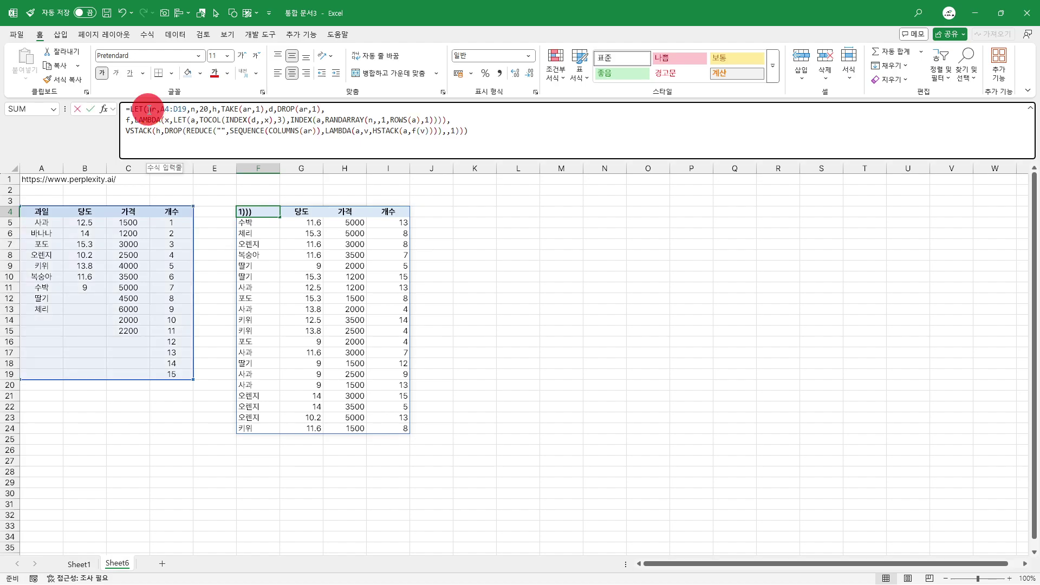
shift+click(209, 109)
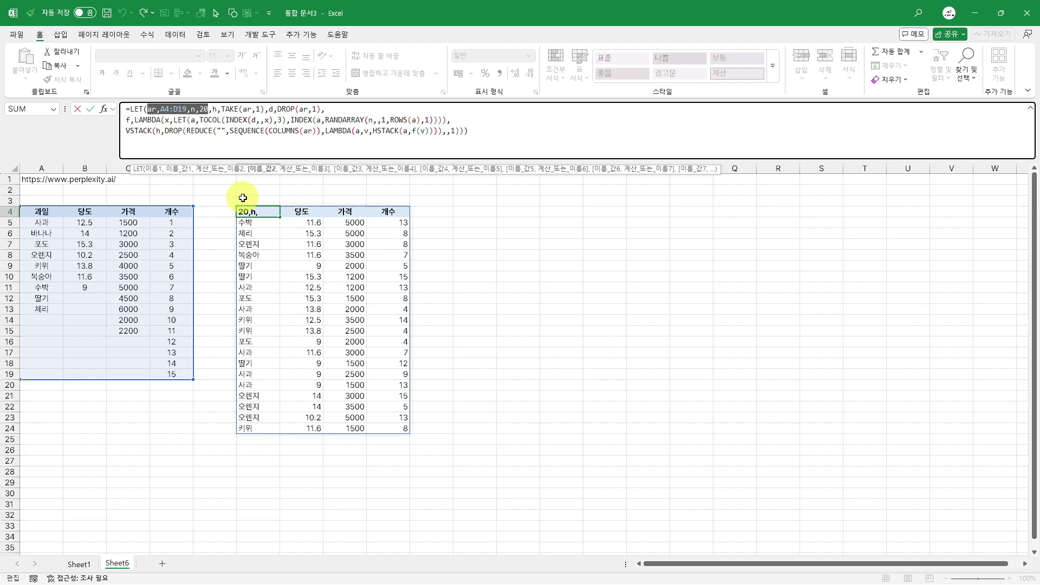
key(Escape)
click(129, 109)
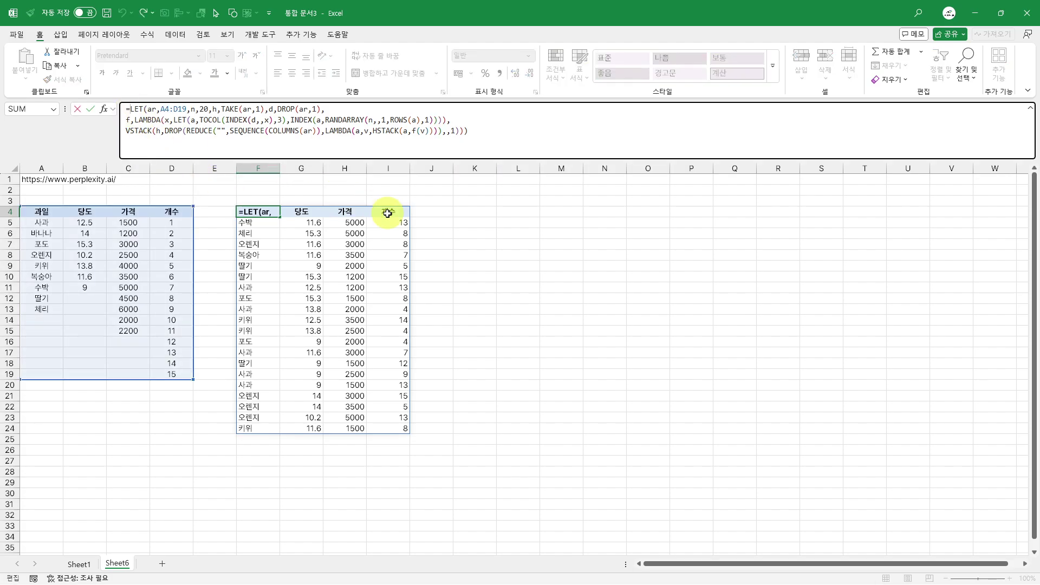
text(lambda(ar,)
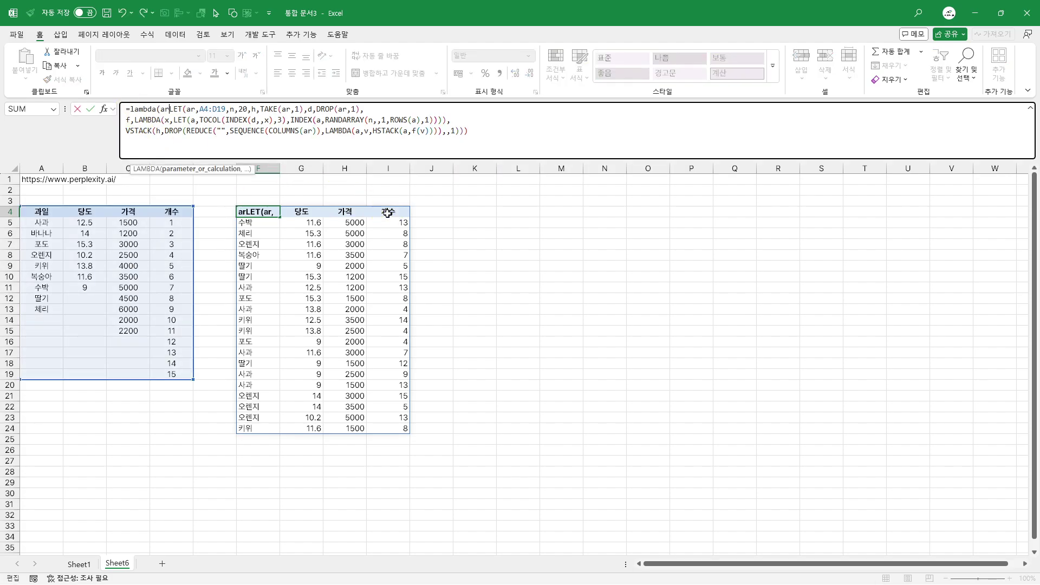
text(n,)
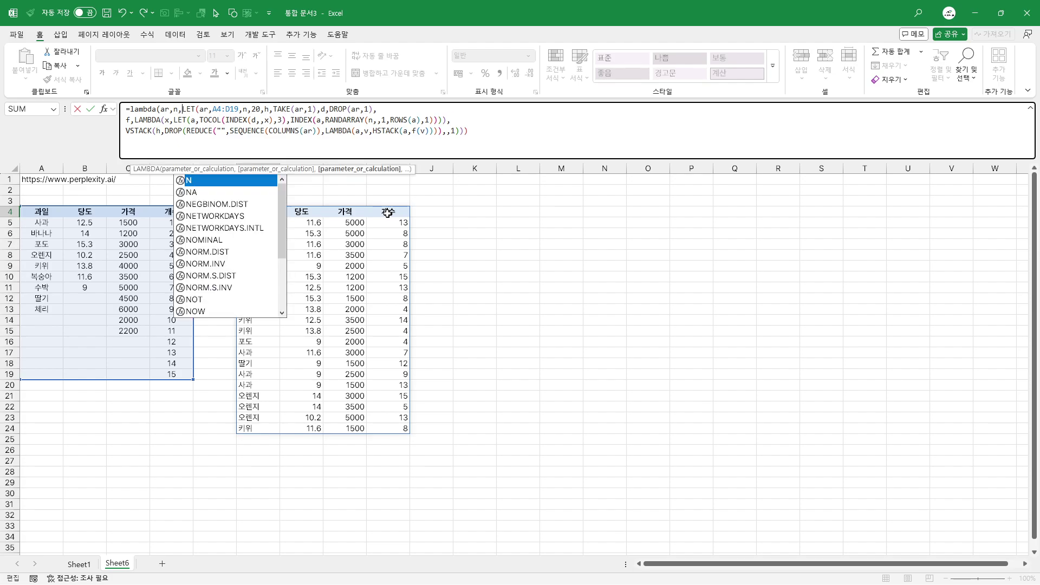
key(alt+Return)
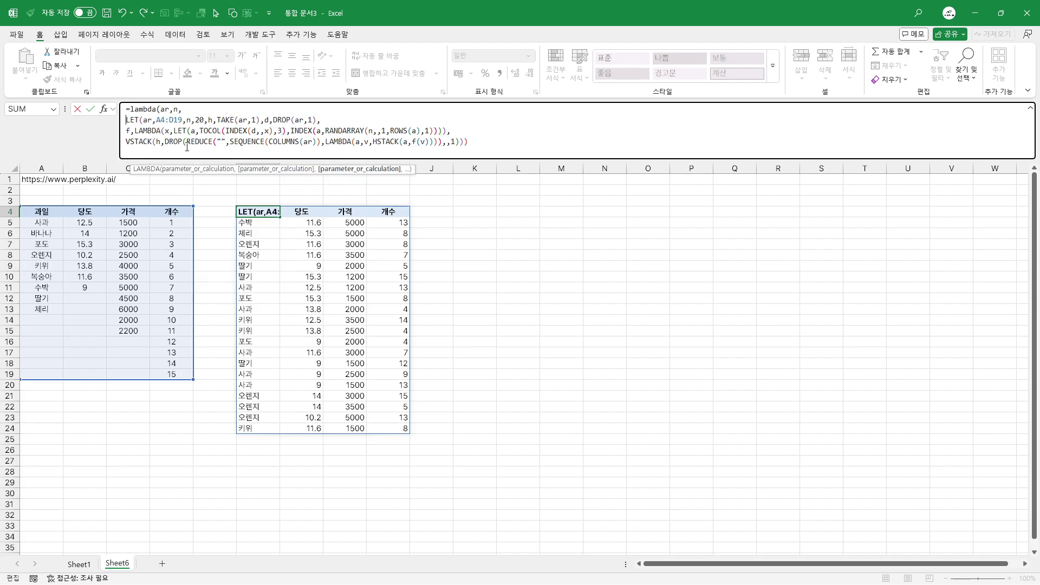
Remove the definitions ar,A4:D19,n,20 from LET so that its first name is h
click(143, 120)
shift+click(204, 120)
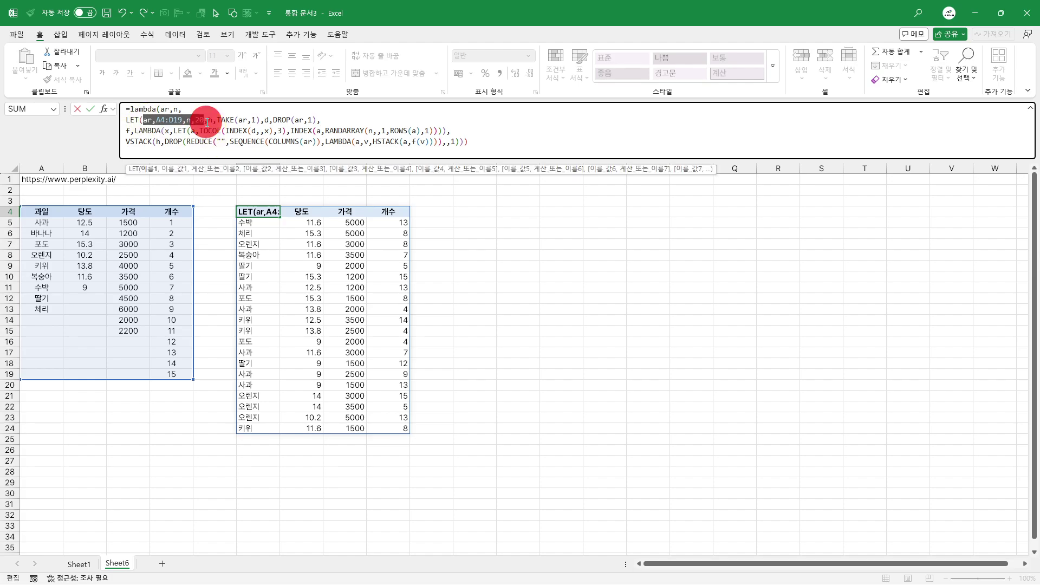
key(Delete)
key(Delete)
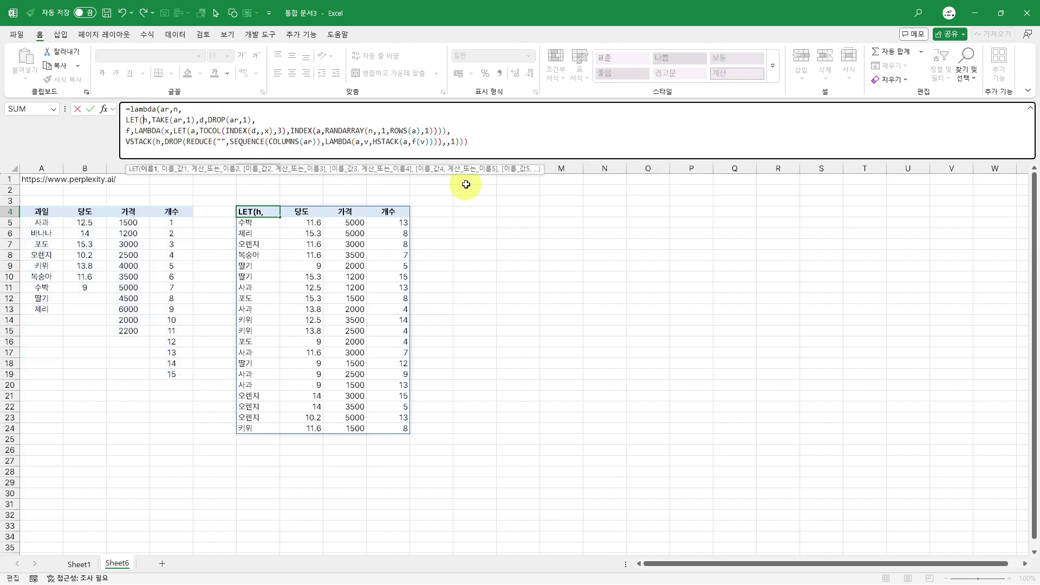
Close the LAMBDA on a new line, call it with the arguments A4:D19 and 50, and apply the formula
click(483, 139)
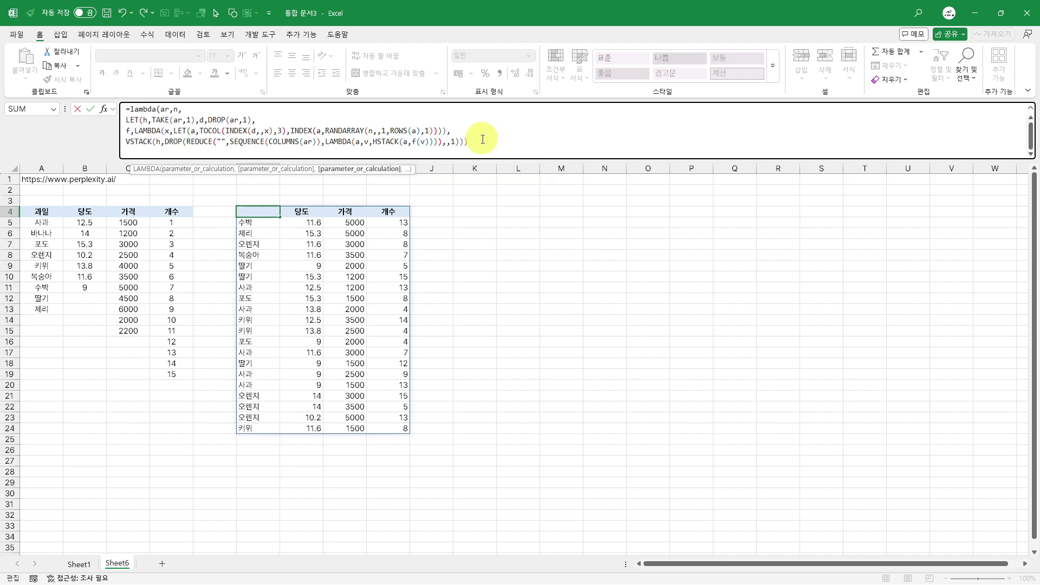
key(alt+Return)
text()()
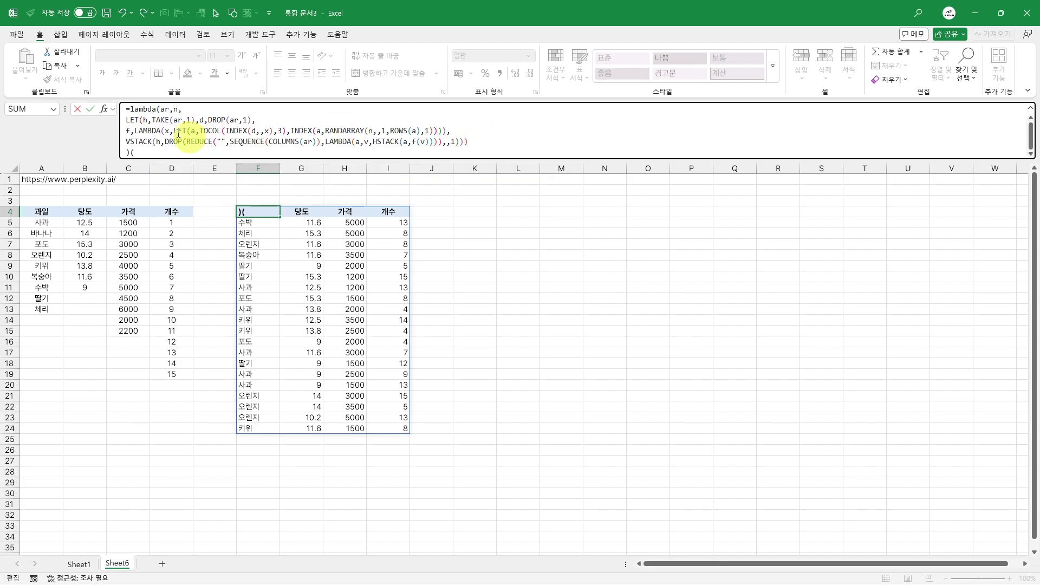
drag(162, 109, 180, 109)
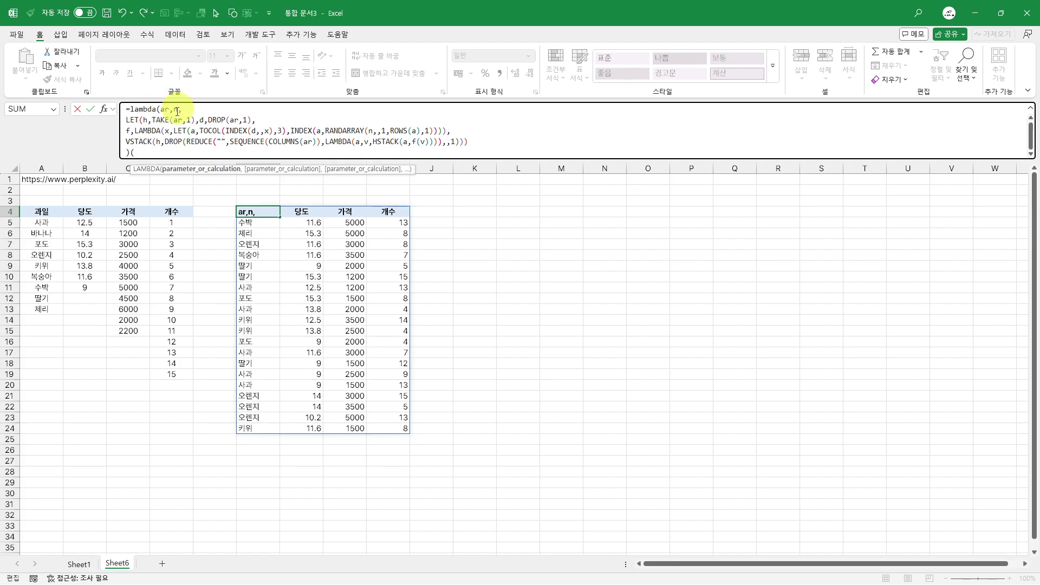
click(135, 152)
drag(50, 211, 169, 361)
text(,)
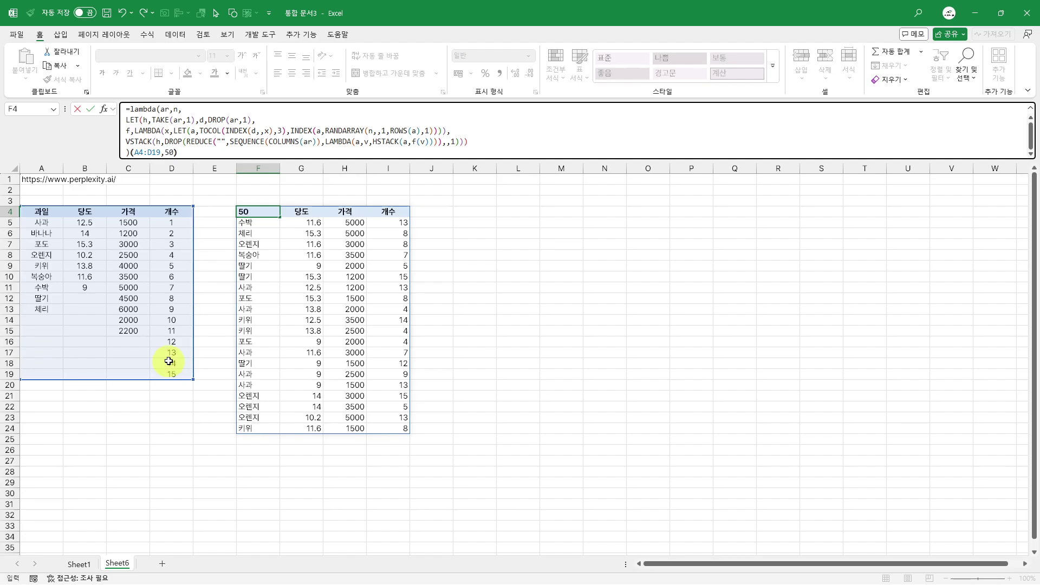
text(50))
key(Return)
Look through the spilled dataset down to its last row and recalculate it once
scroll(326, 369, down, 10)
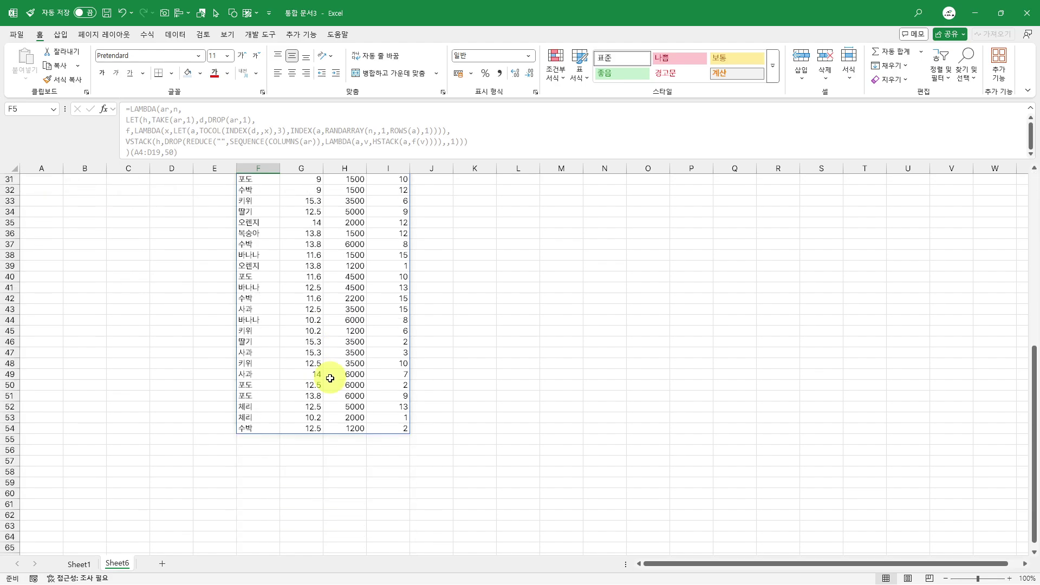
scroll(329, 379, up, 4)
key(F9)
scroll(330, 380, down, 4)
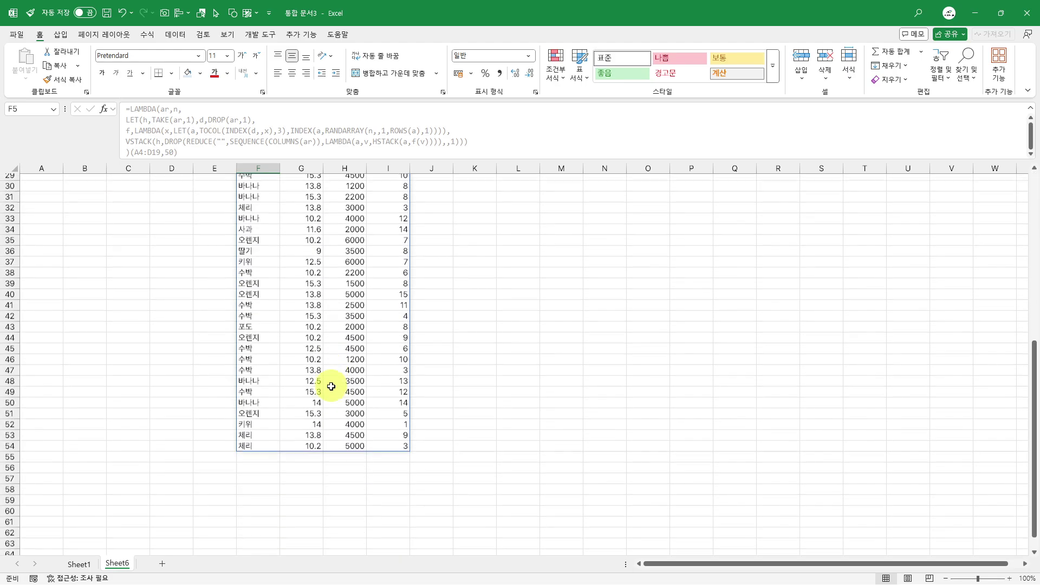
scroll(332, 387, up, 9)
scroll(331, 387, up, 1)
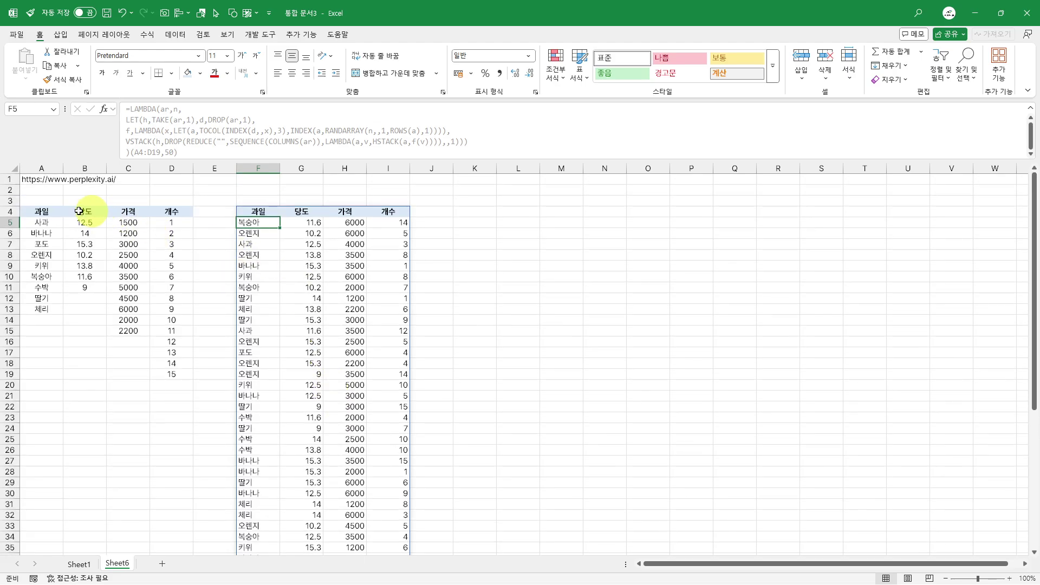
Compare the source lists starting at A4 with the generated dataset starting at F4
drag(45, 212, 476, 386)
drag(43, 224, 114, 308)
click(139, 297)
click(135, 286)
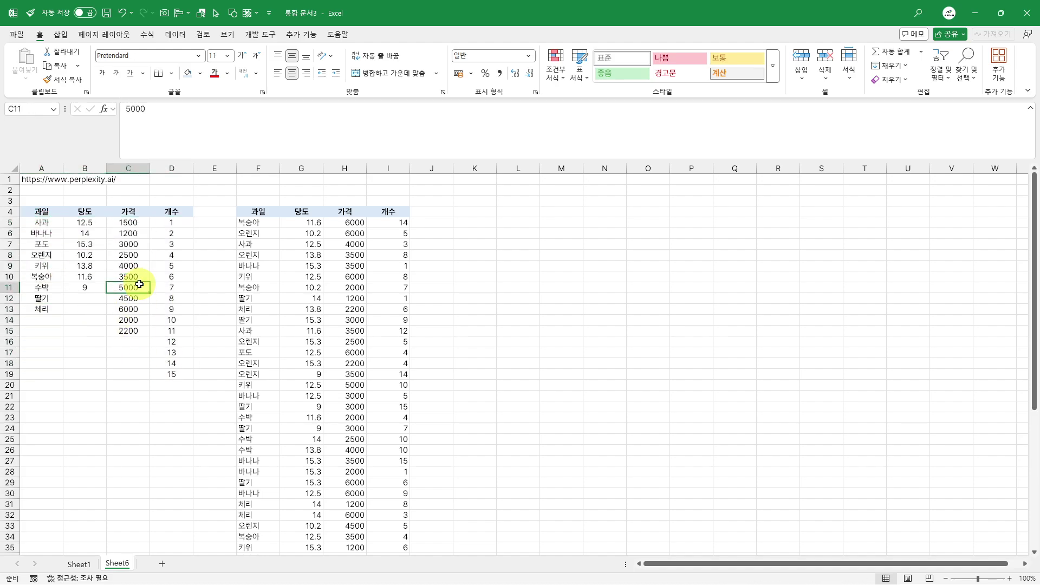
click(290, 290)
click(265, 214)
drag(265, 213, 390, 514)
scroll(380, 504, down, 3)
scroll(370, 475, down, 6)
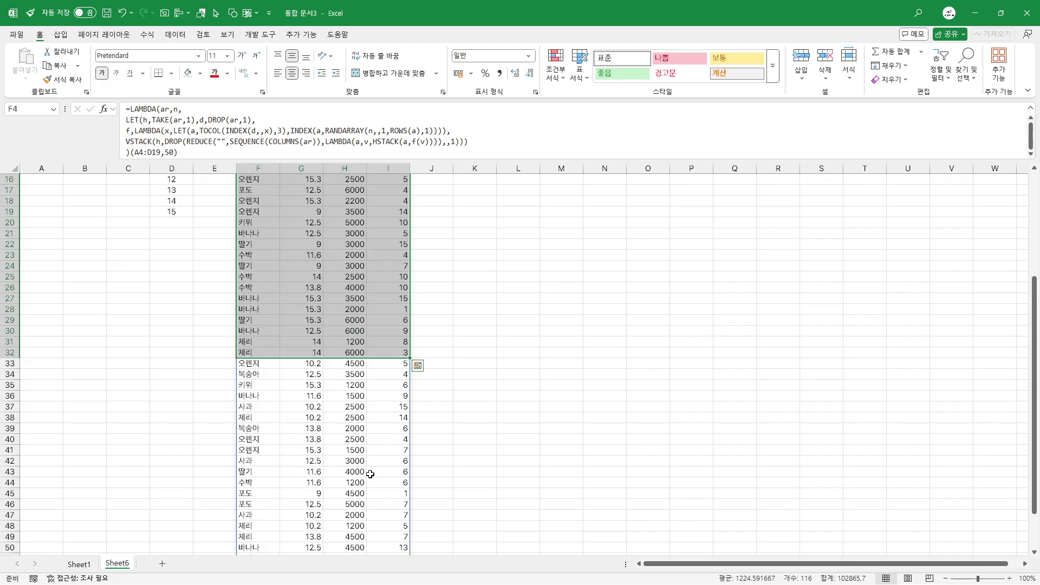
scroll(370, 469, up, 8)
scroll(361, 417, up, 1)
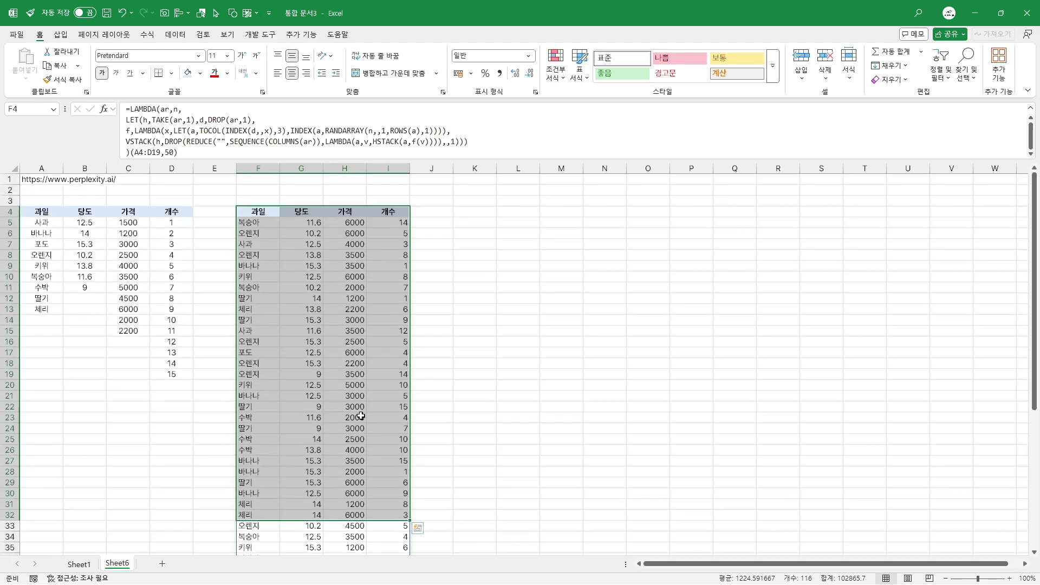
Examine the source price list (가격) in C5:C15
drag(133, 223, 145, 333)
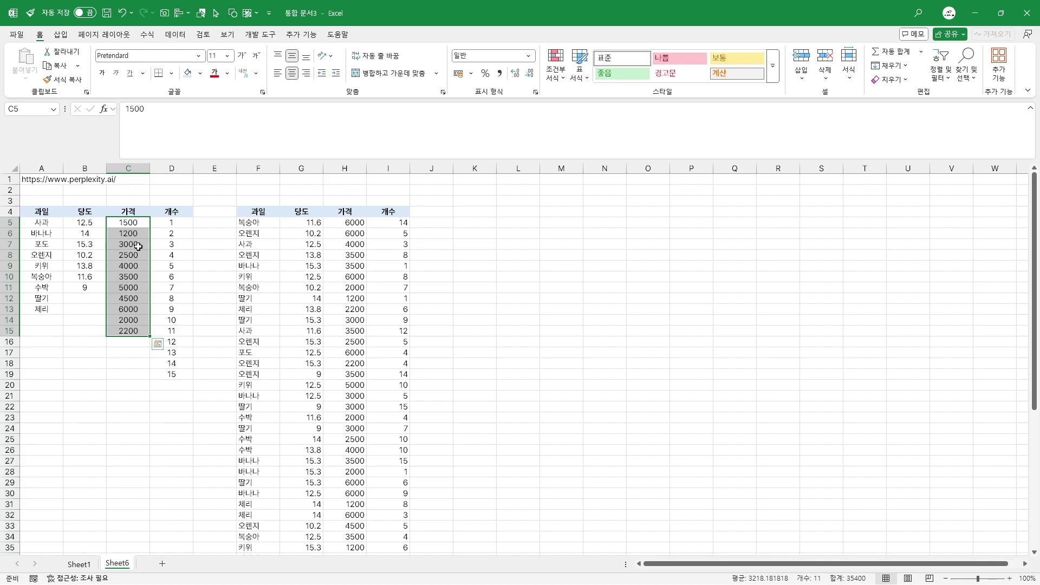
drag(132, 224, 138, 332)
drag(134, 224, 129, 336)
click(282, 297)
Recalculate the random dataset several times from F4 to check the draws
click(255, 223)
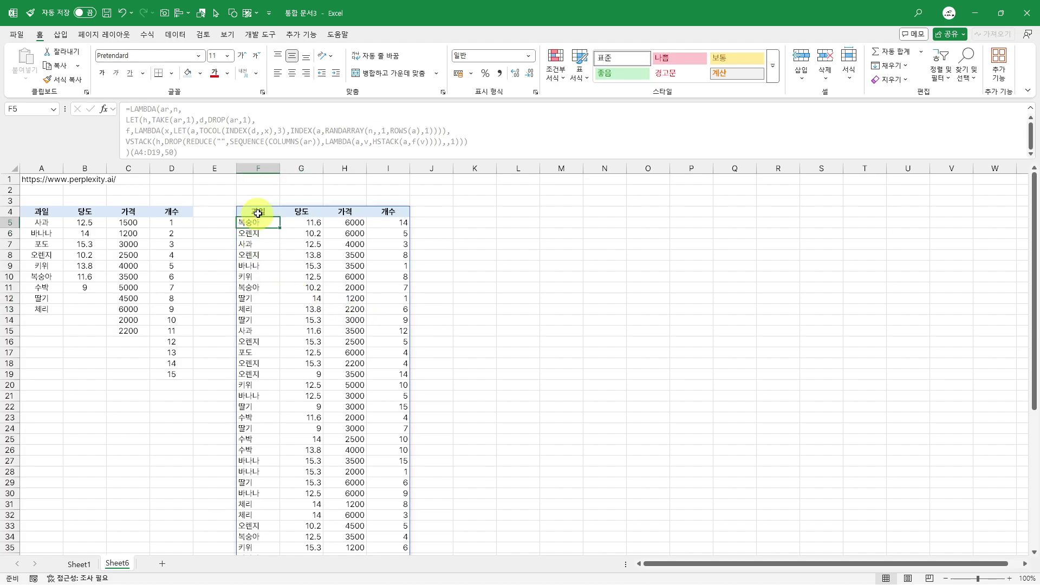
click(257, 213)
key(F9)
key(F9)
key(F9)
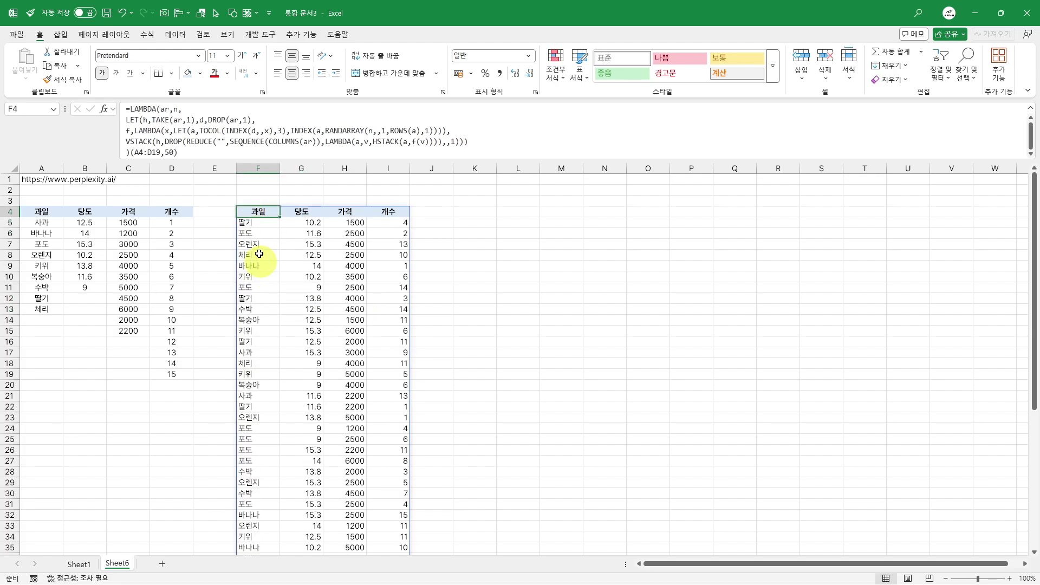
Review the source items in A5:D19, recalculate once more, and inspect the generated rows from F5 down
drag(42, 224, 186, 372)
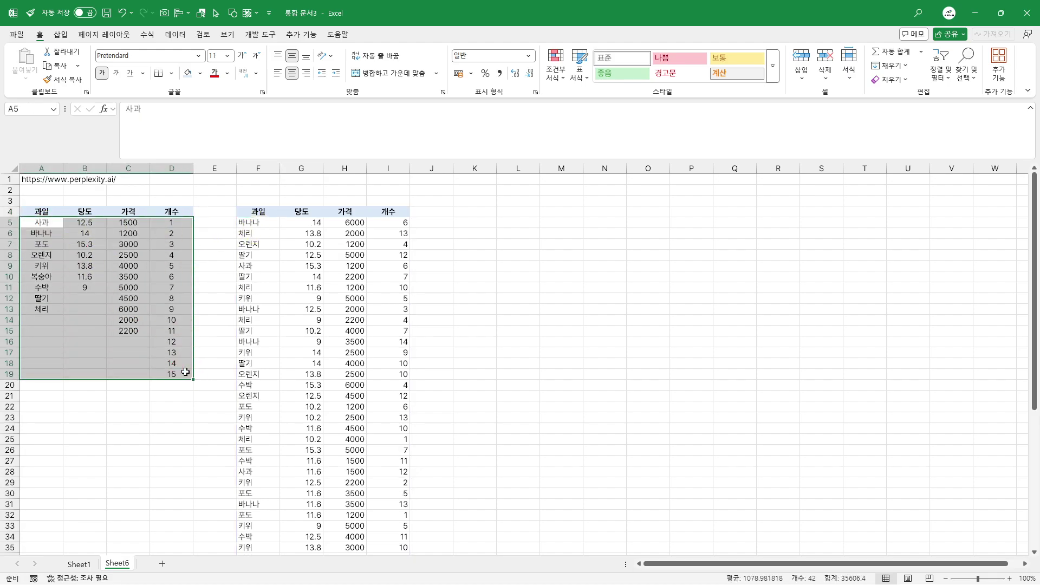
click(85, 248)
click(272, 262)
key(F9)
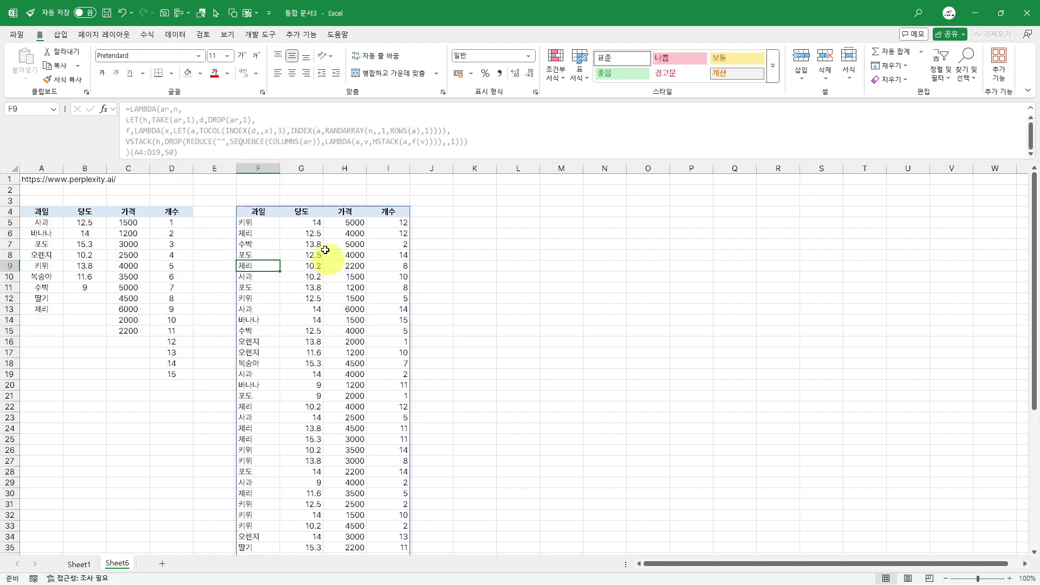
drag(259, 222, 379, 469)
scroll(380, 463, down, 3)
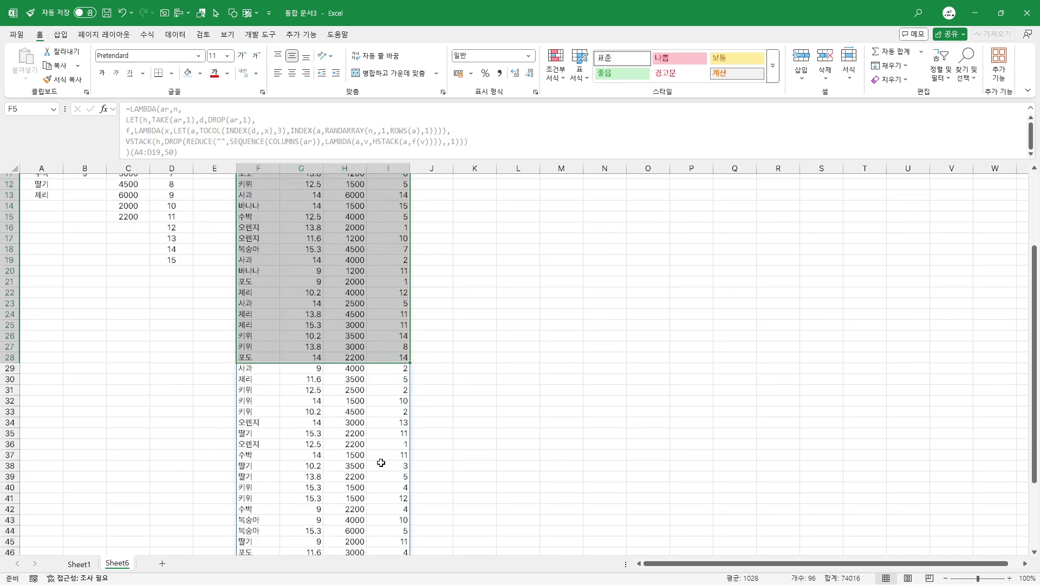
click(381, 463)
scroll(381, 463, up, 4)
Review the complete LAMBDA formula in F4 and the web address in A1, leaving both unedited
click(262, 216)
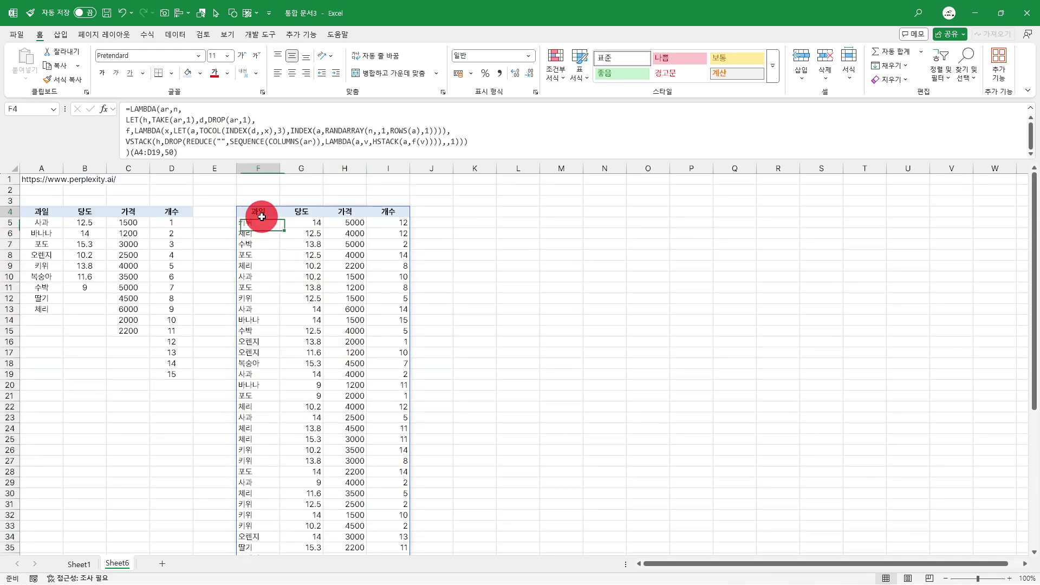
drag(204, 154, 89, 107)
key(Escape)
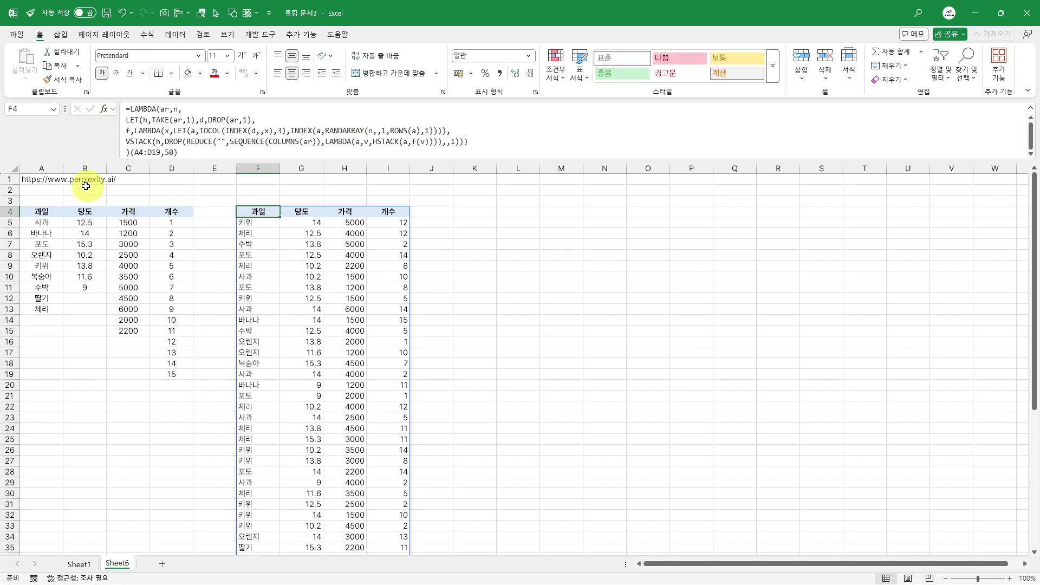
click(43, 175)
click(262, 132)
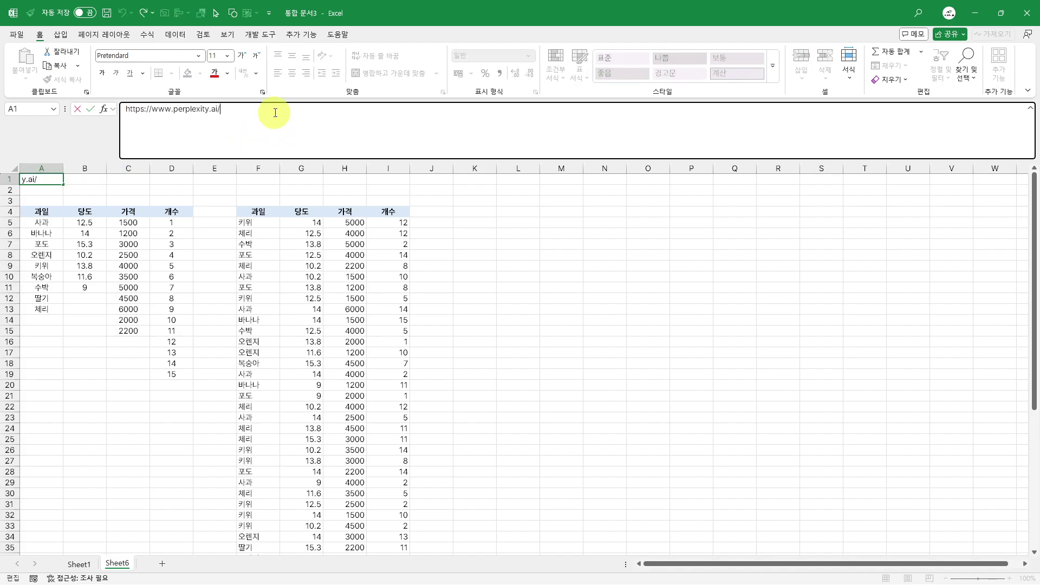
key(Escape)
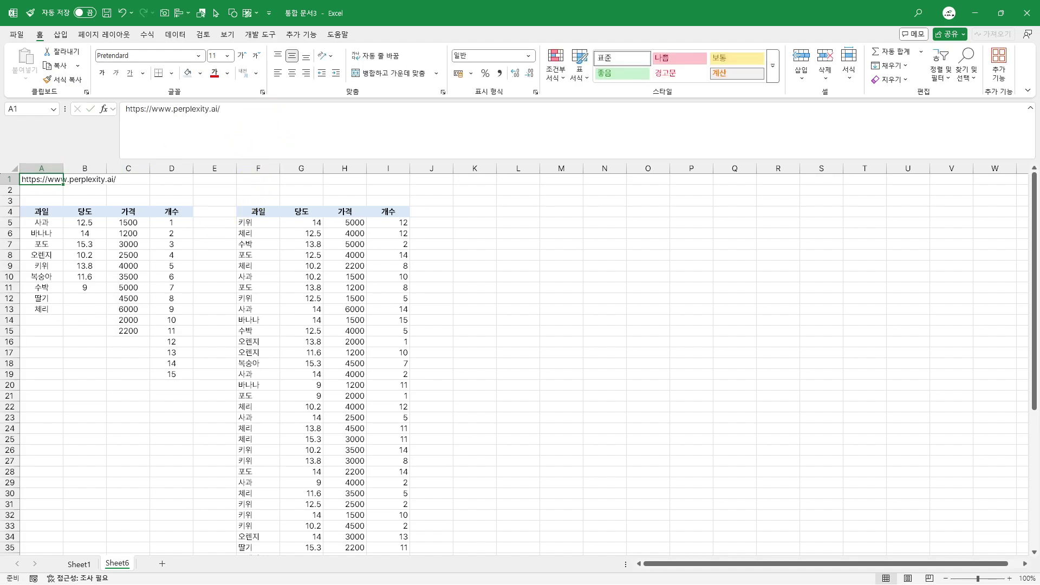
Paste the dataset-generation prompt copied from Notepad into cell A1 of a new sheet named param
key(alt+Tab)
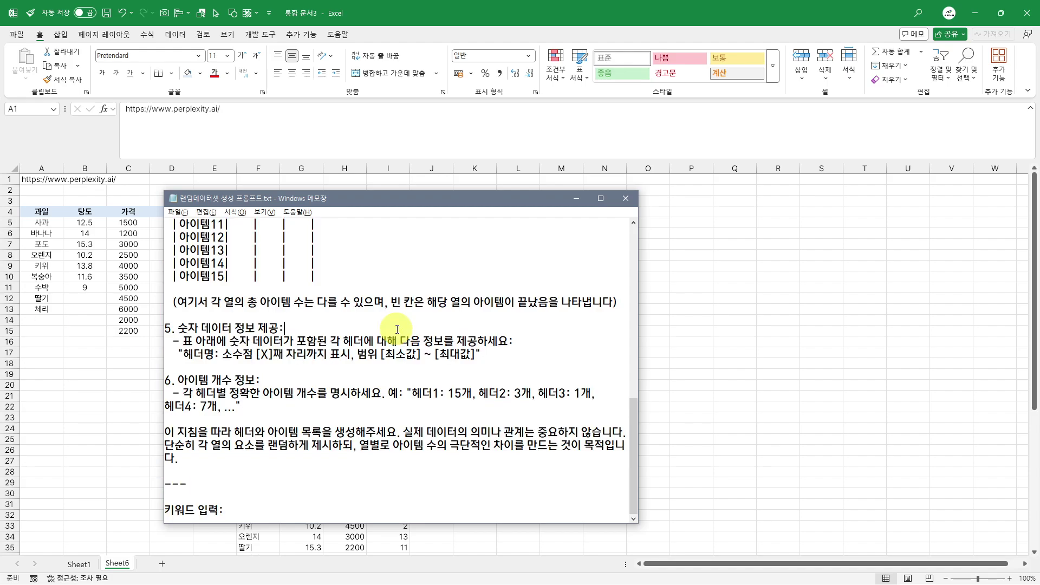
click(577, 199)
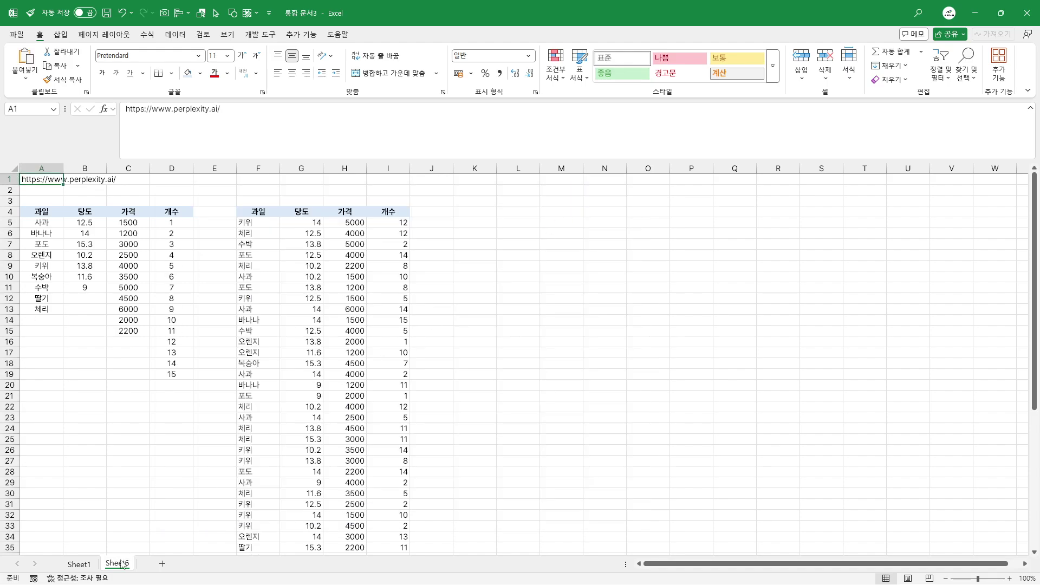
click(161, 566)
double_click(162, 567)
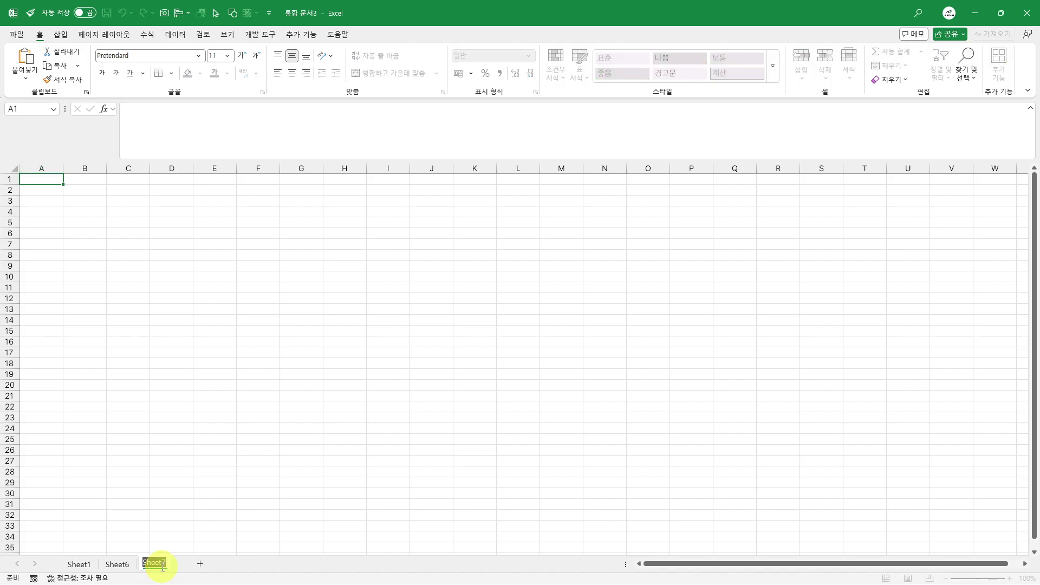
click(258, 328)
click(50, 182)
key(ctrl+v)
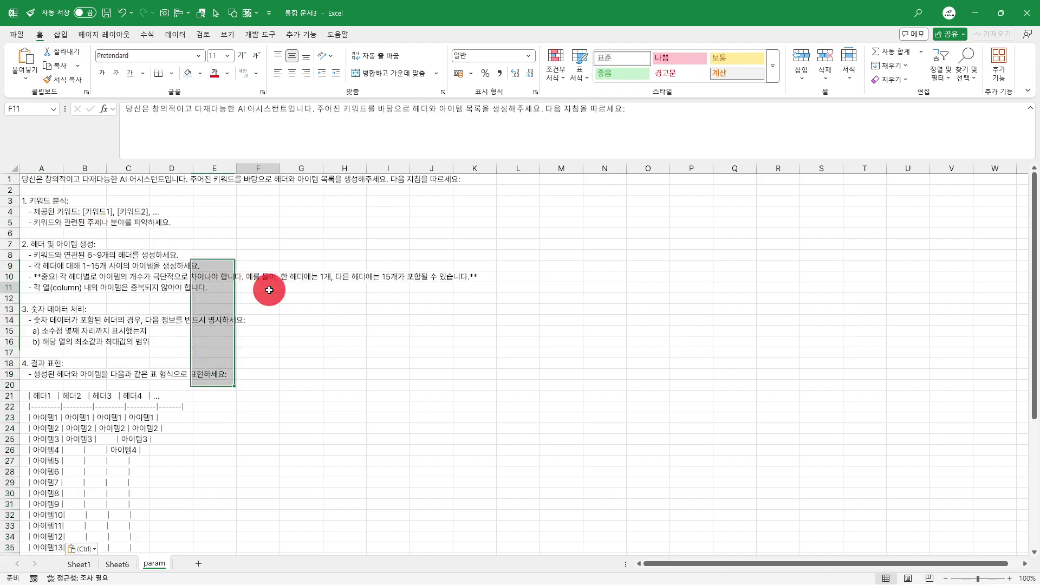
Look over the pasted prompt in column A, and return to the formula cell F4 on Sheet6
click(41, 177)
drag(42, 177, 54, 461)
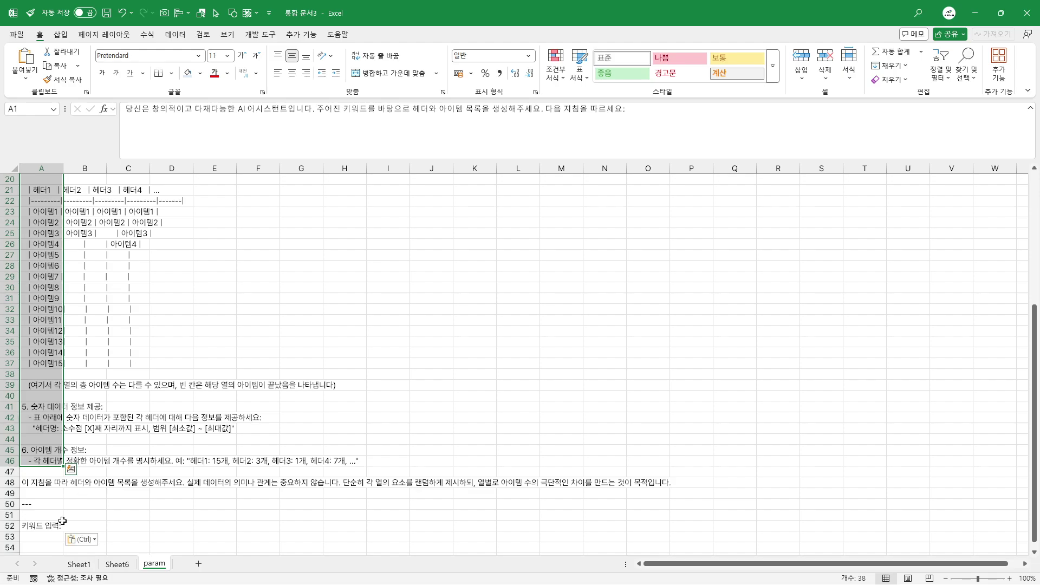
click(37, 524)
scroll(56, 516, up, 6)
click(128, 374)
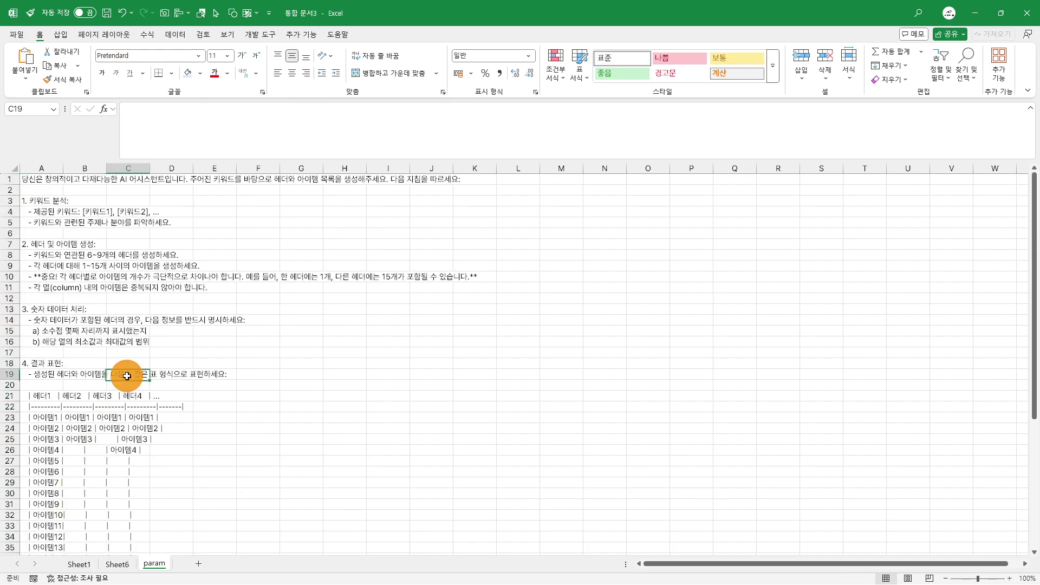
click(124, 565)
click(266, 212)
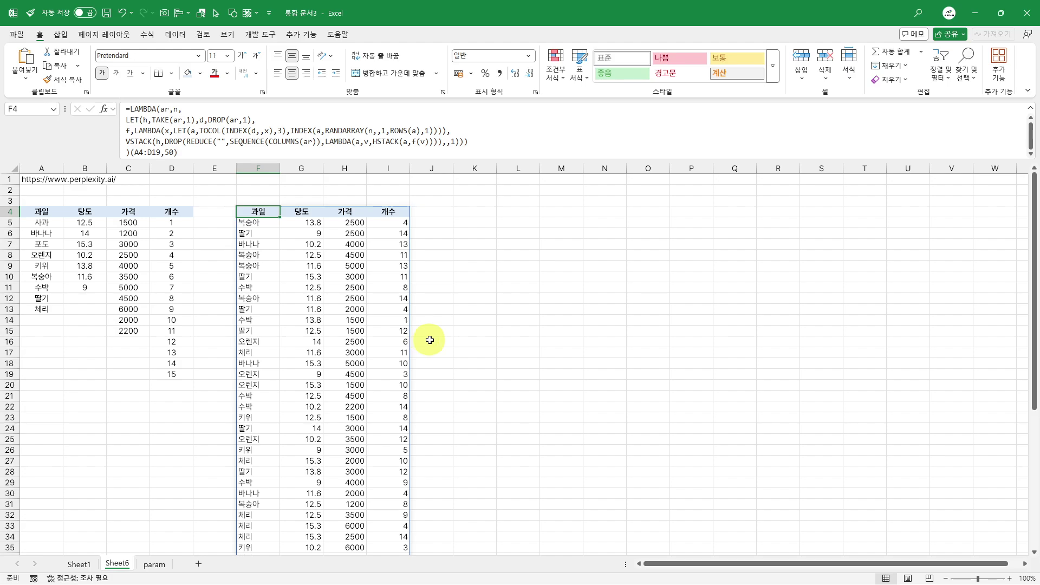